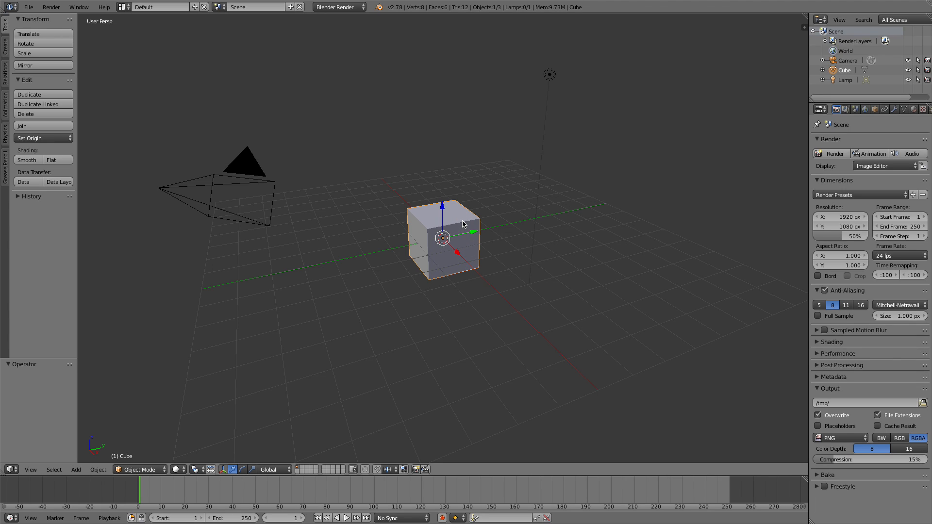
# - Delete the default cube and add a text object at the origin in its place
pyautogui.press('x')
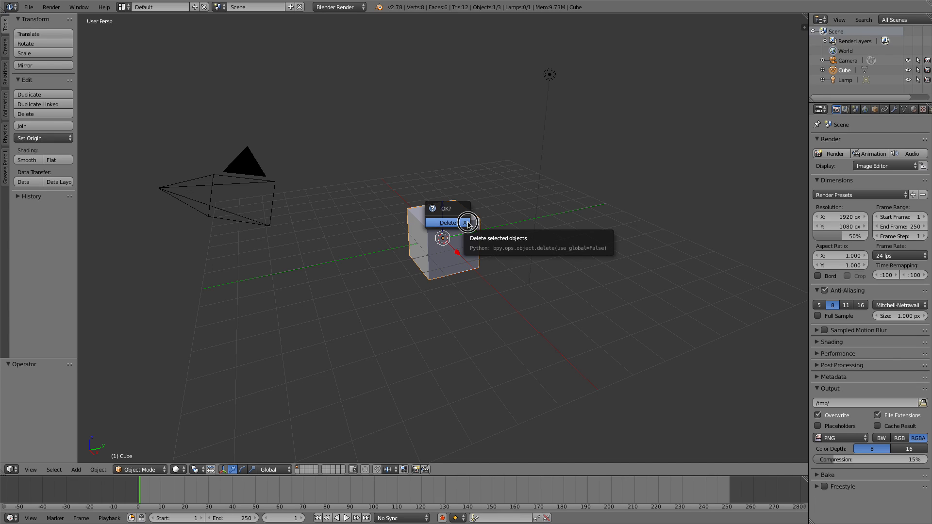
pyautogui.click(465, 224)
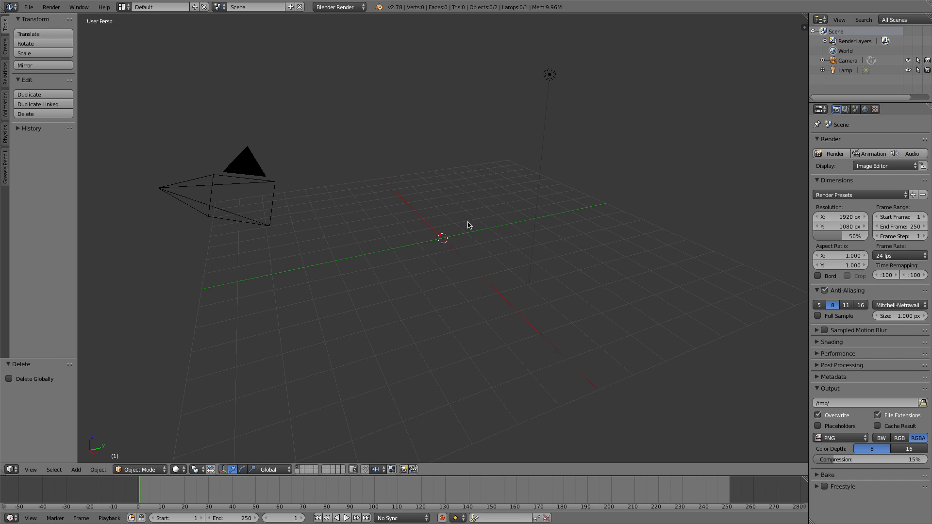
pyautogui.click(76, 472)
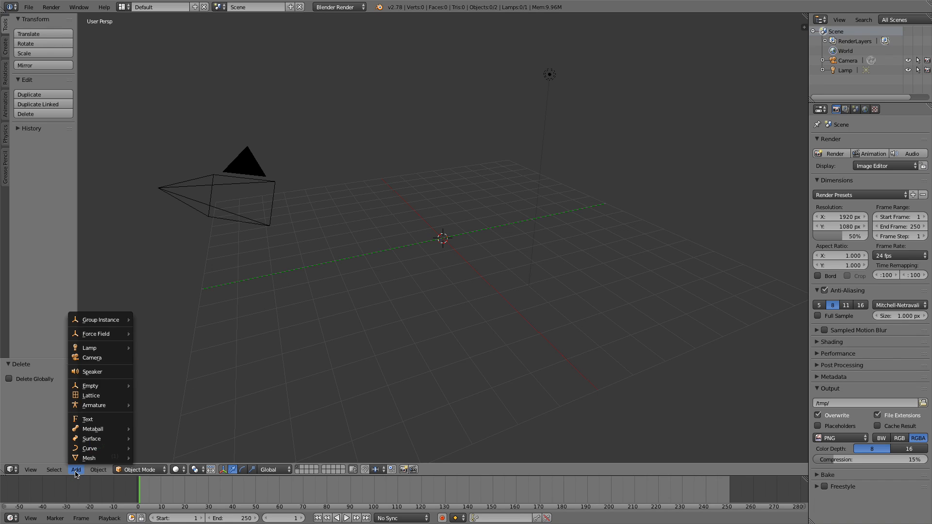
pyautogui.click(89, 419)
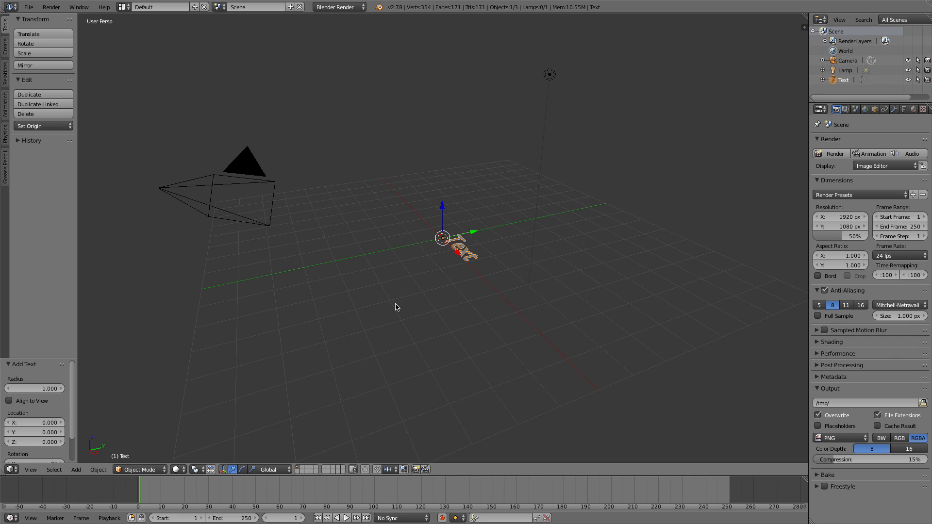
# - Replace the text object's default wording with "ISCID-CO" and return to Object Mode
pyautogui.moveTo(396, 307); pyautogui.dragTo(478, 328, button='middle')
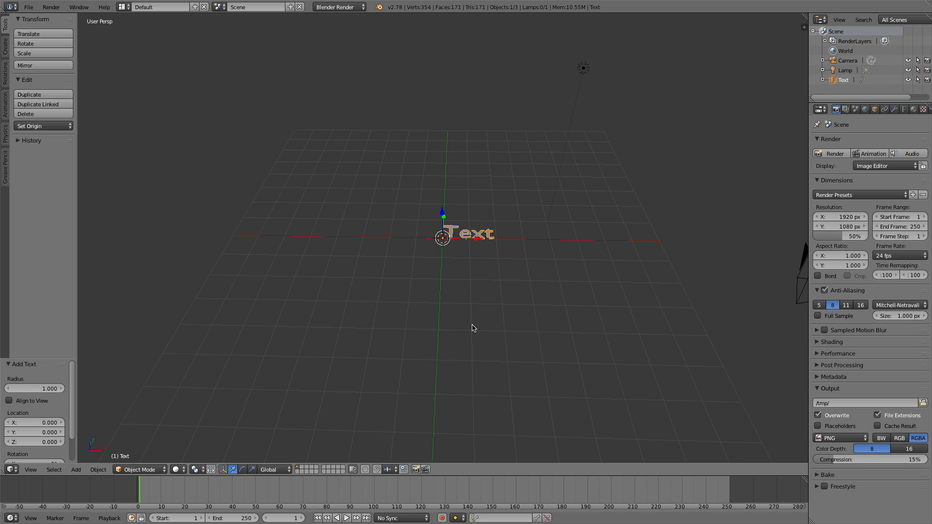
pyautogui.press('KP_7')
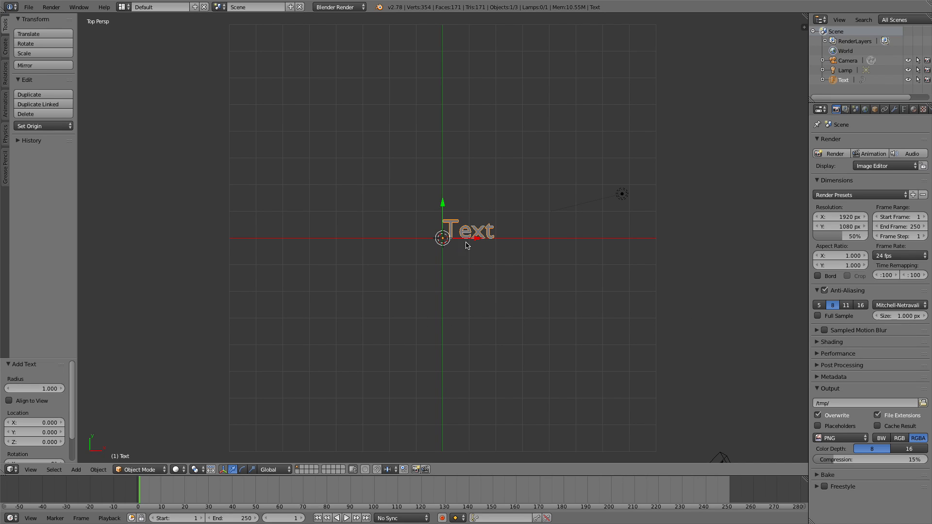
pyautogui.click(144, 470)
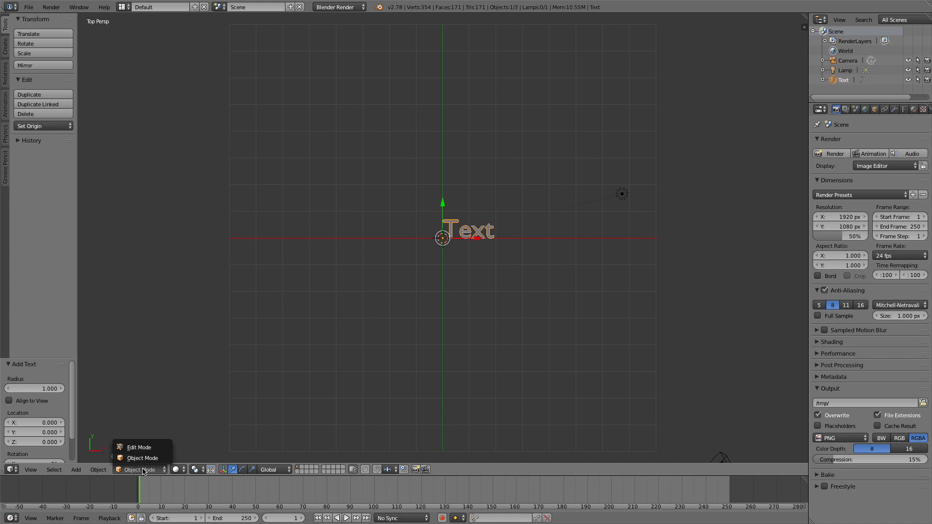
pyautogui.click(143, 448)
pyautogui.press('BackSpace')
pyautogui.press('BackSpace')
pyautogui.press('BackSpace')
pyautogui.press('BackSpace')
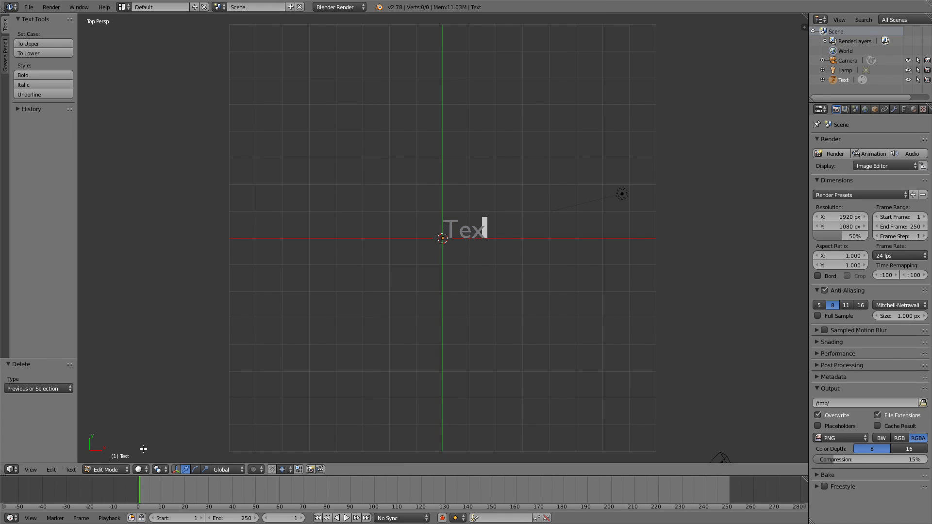
pyautogui.write('ISC')
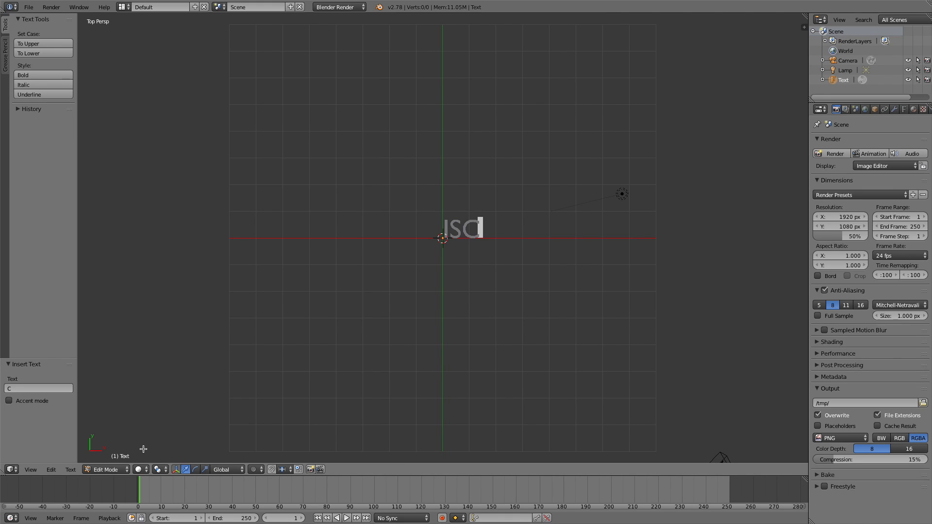
pyautogui.write('ID-CO')
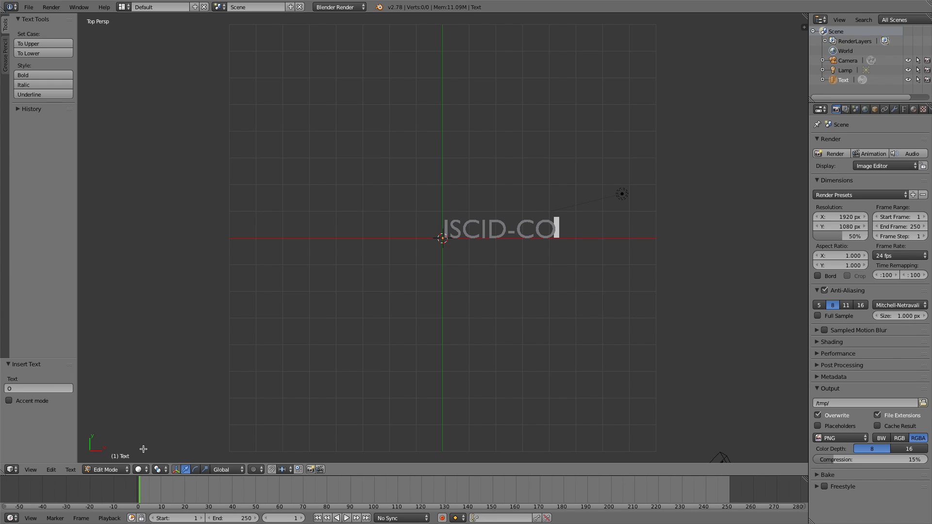
pyautogui.click(107, 470)
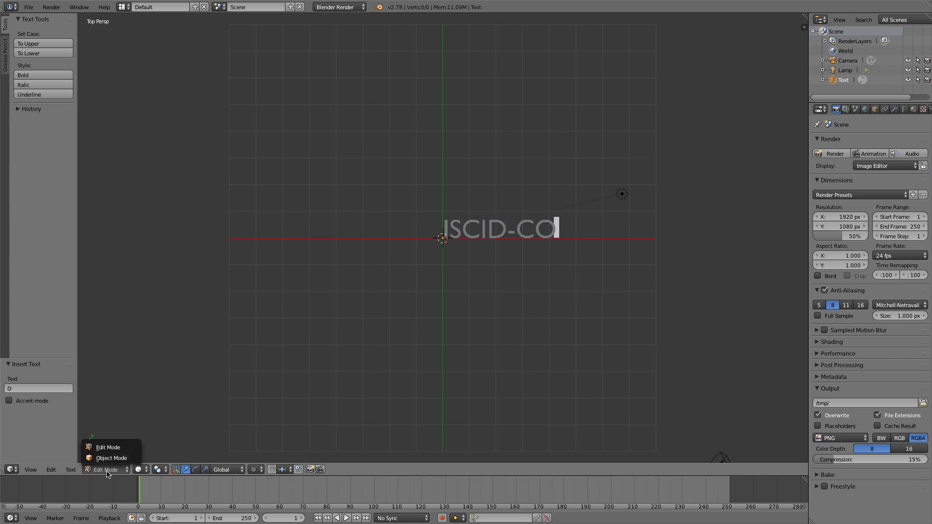
pyautogui.click(108, 458)
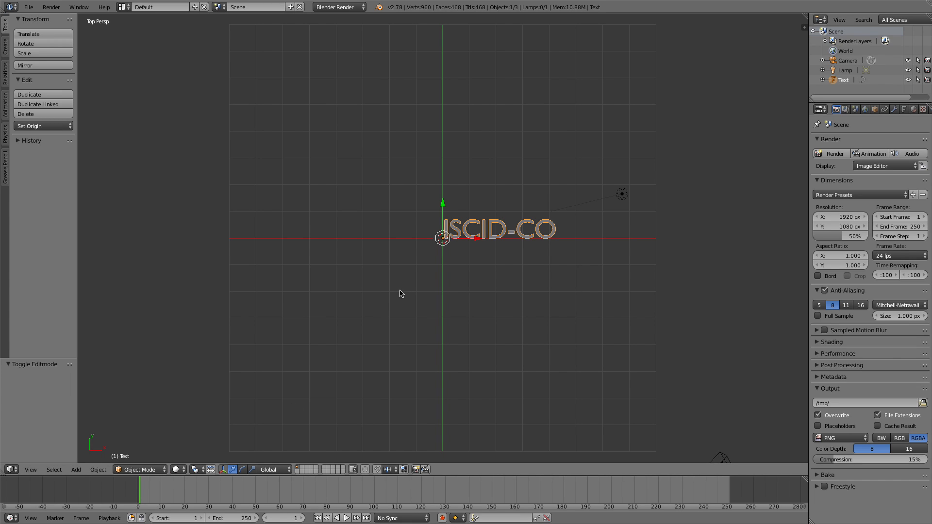
# - Rotate the text object 90° about the X axis so that it stands upright
pyautogui.moveTo(547, 283); pyautogui.dragTo(460, 192, button='middle')
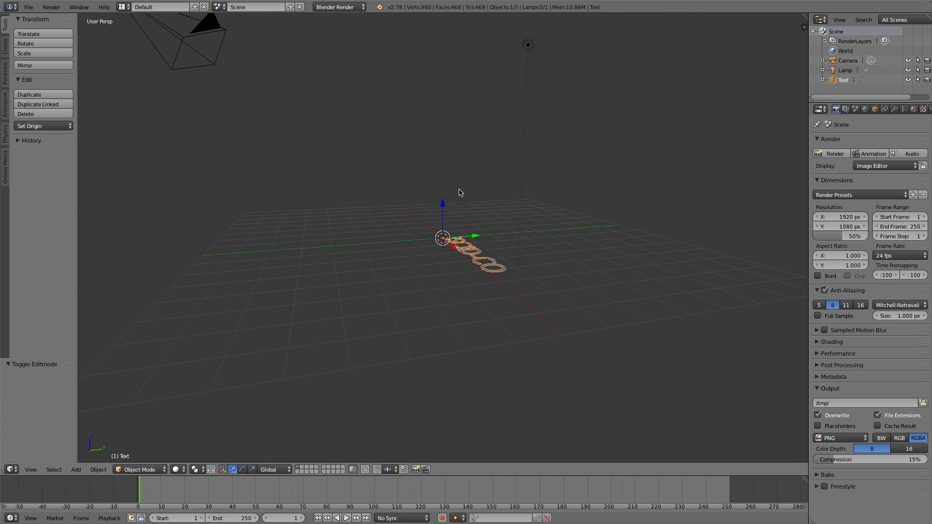
pyautogui.moveTo(460, 317); pyautogui.dragTo(457, 314, button='middle')
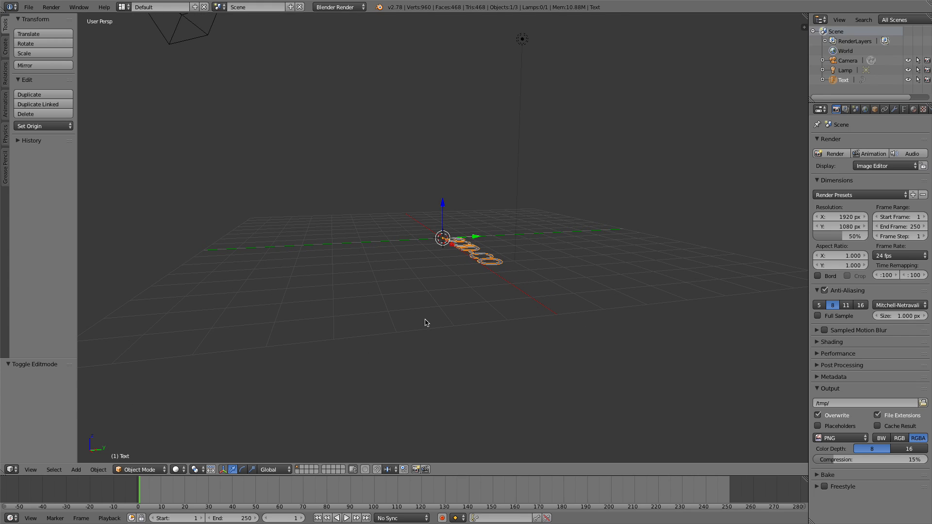
pyautogui.click(243, 470)
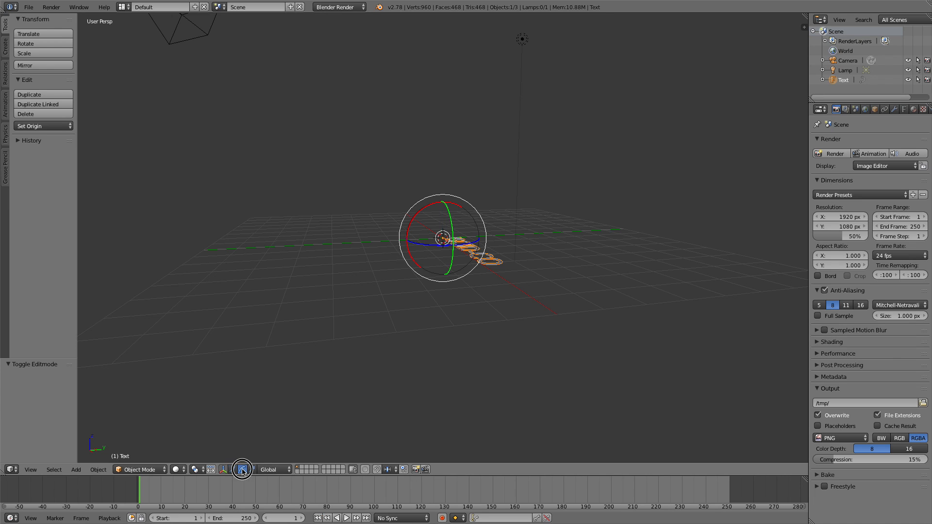
pyautogui.moveTo(462, 347); pyautogui.dragTo(436, 282, button='middle')
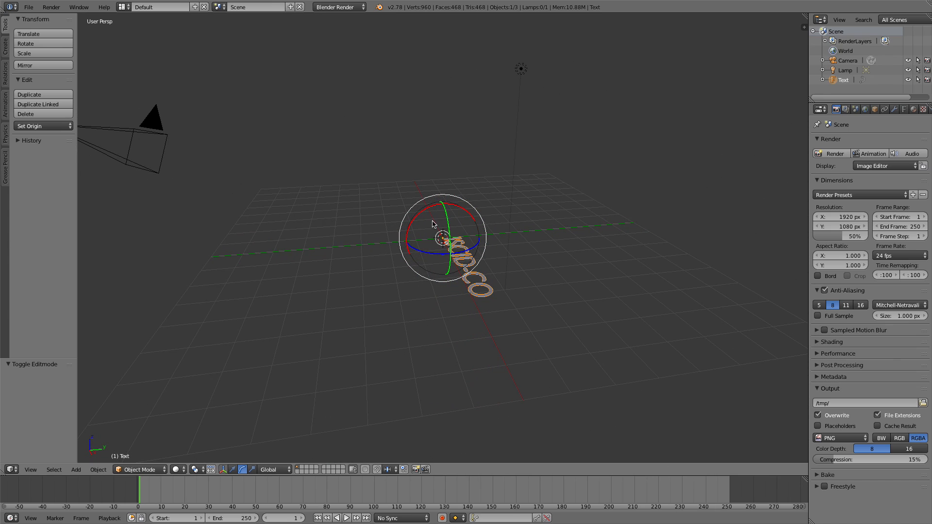
pyautogui.moveTo(428, 215); pyautogui.dragTo(403, 239)
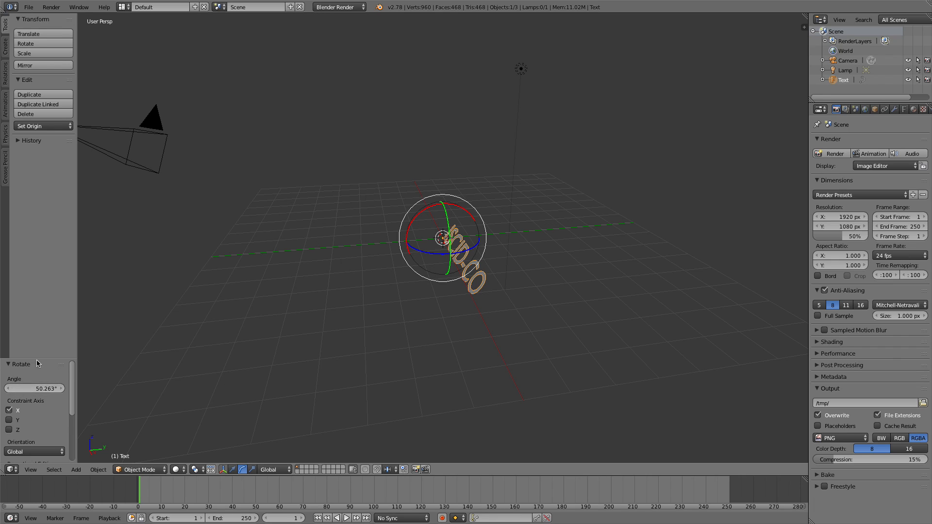
pyautogui.click(38, 388)
pyautogui.write('90')
pyautogui.press('Return')
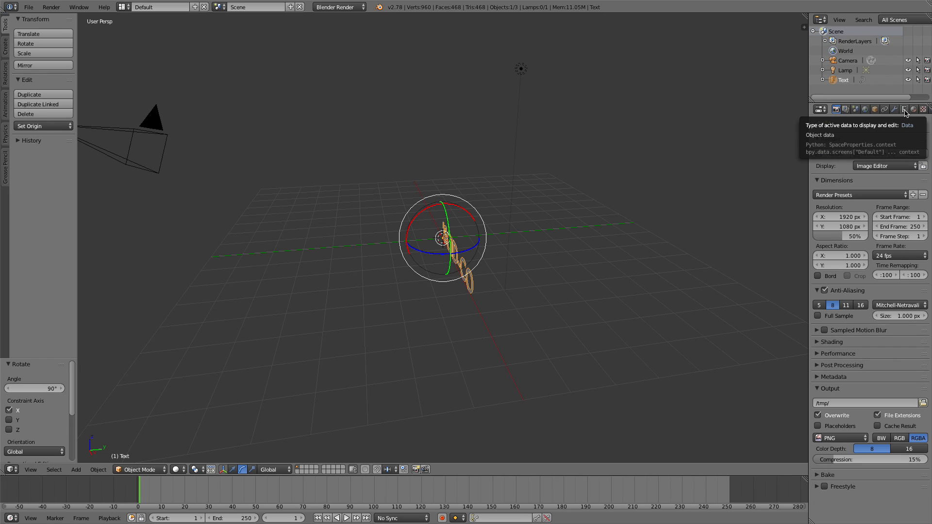
# - Give the text thickness with an extrude value of 0.064 in its geometry settings
pyautogui.click(904, 111)
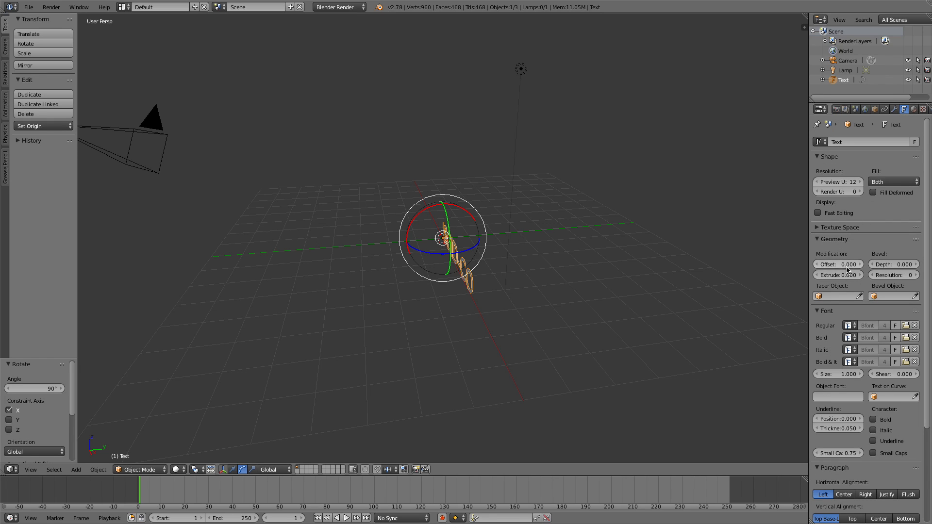
pyautogui.moveTo(860, 280); pyautogui.dragTo(863, 280)
pyautogui.click(861, 277)
pyautogui.click(861, 276)
pyautogui.click(860, 277)
pyautogui.click(861, 277)
pyautogui.click(861, 276)
pyautogui.click(861, 277)
pyautogui.click(861, 277)
pyautogui.click(860, 277)
pyautogui.click(861, 277)
pyautogui.click(861, 276)
pyautogui.click(861, 277)
pyautogui.click(860, 277)
pyautogui.click(861, 276)
pyautogui.click(861, 275)
pyautogui.click(861, 276)
pyautogui.click(861, 276)
pyautogui.click(861, 275)
pyautogui.click(861, 275)
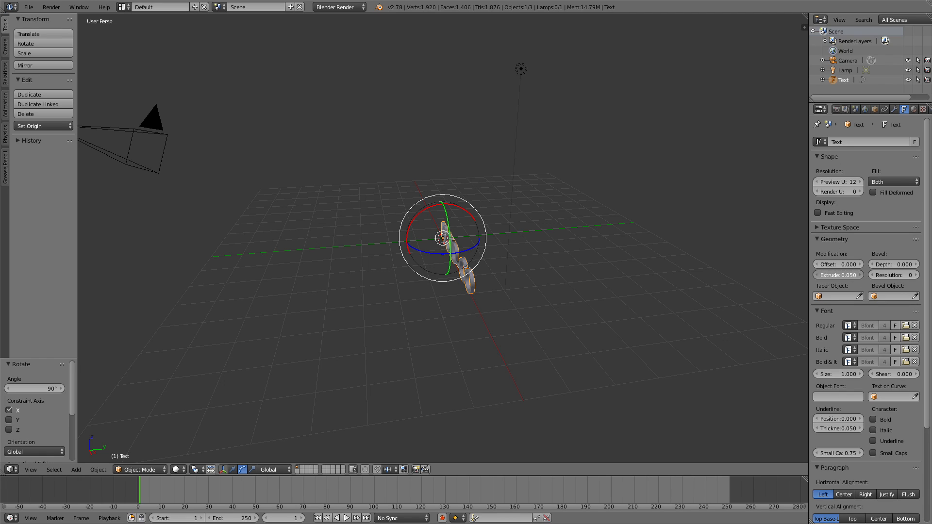
pyautogui.click(861, 276)
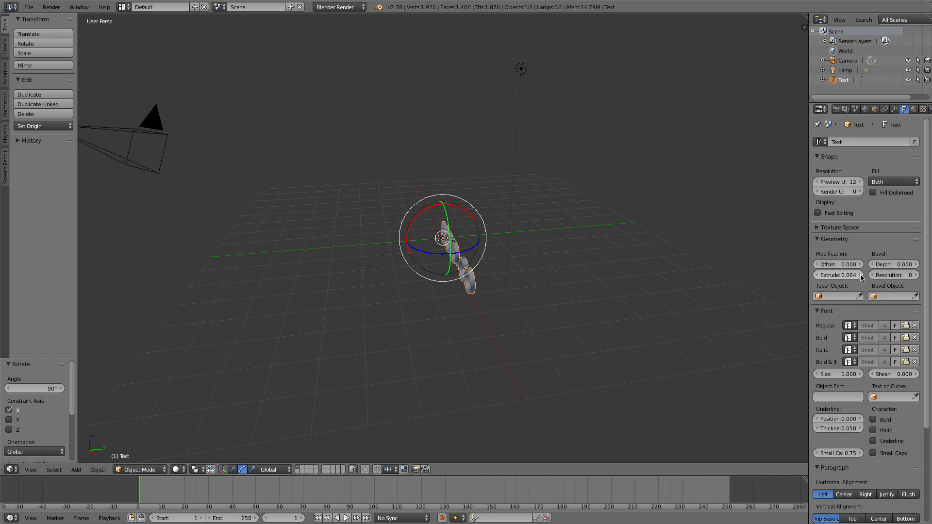
# - Bevel the text's edges with a depth of 0.018 and a resolution of 17
pyautogui.click(914, 265)
pyautogui.moveTo(914, 266); pyautogui.dragTo(919, 266)
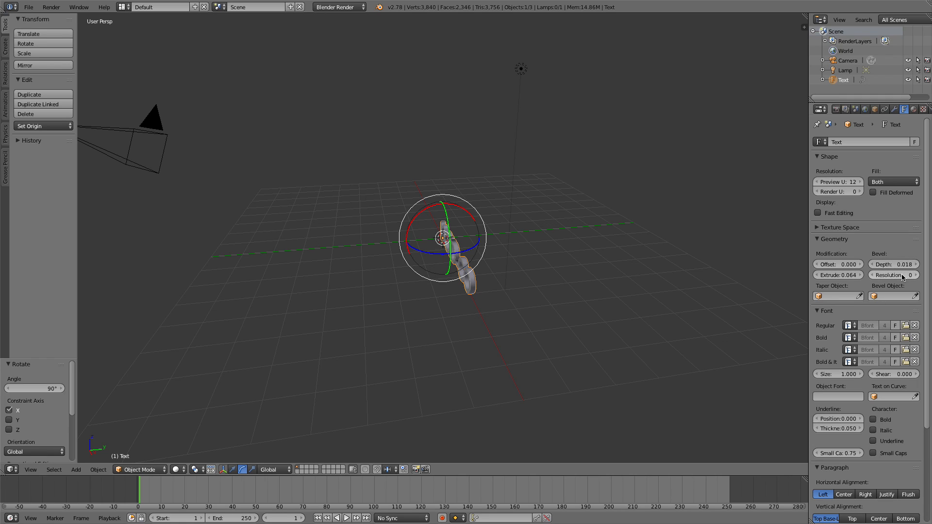
pyautogui.moveTo(893, 276); pyautogui.dragTo(912, 279)
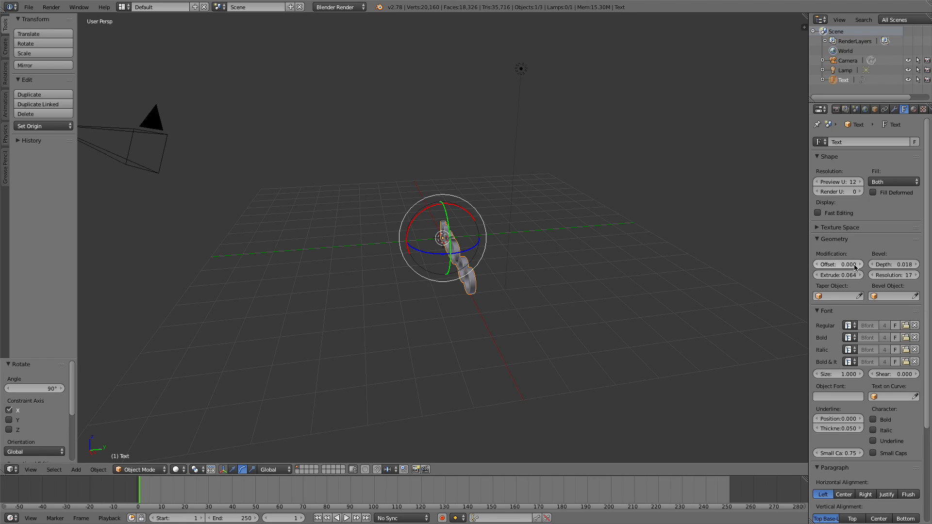
# - Load GROBOLD.ttf from the Desktop as the text's regular font
pyautogui.moveTo(387, 343); pyautogui.dragTo(482, 337, button='middle')
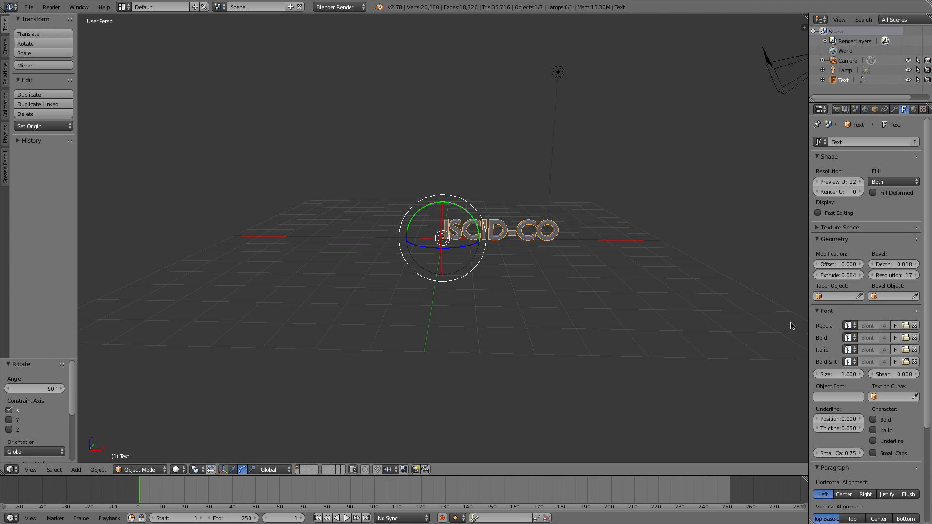
pyautogui.click(906, 326)
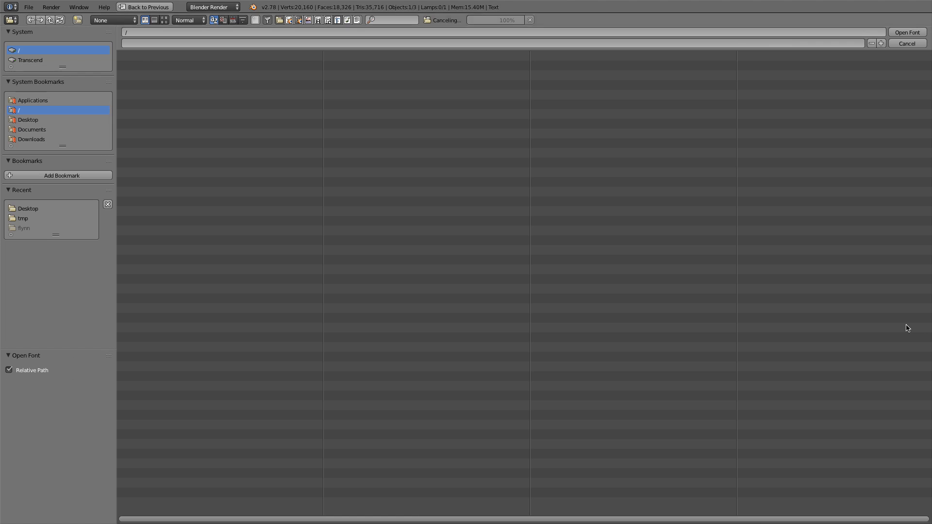
pyautogui.click(27, 120)
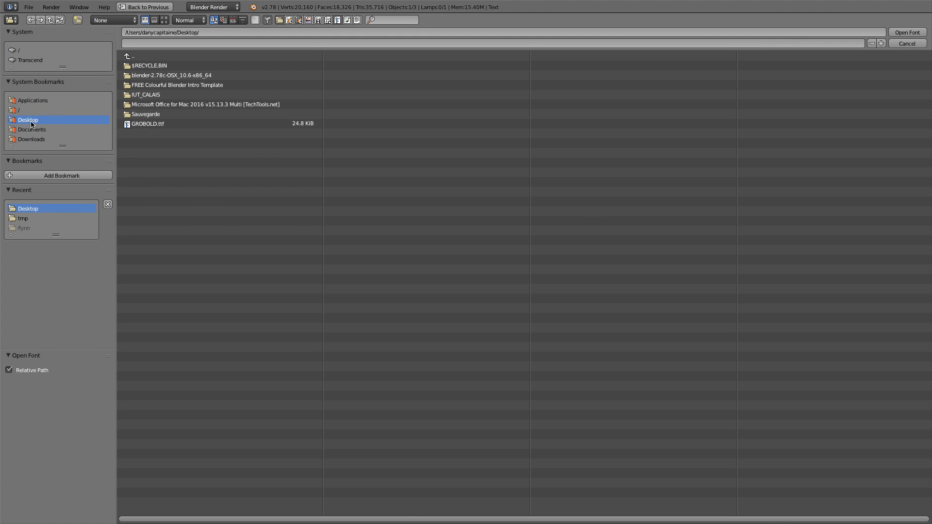
pyautogui.click(150, 125)
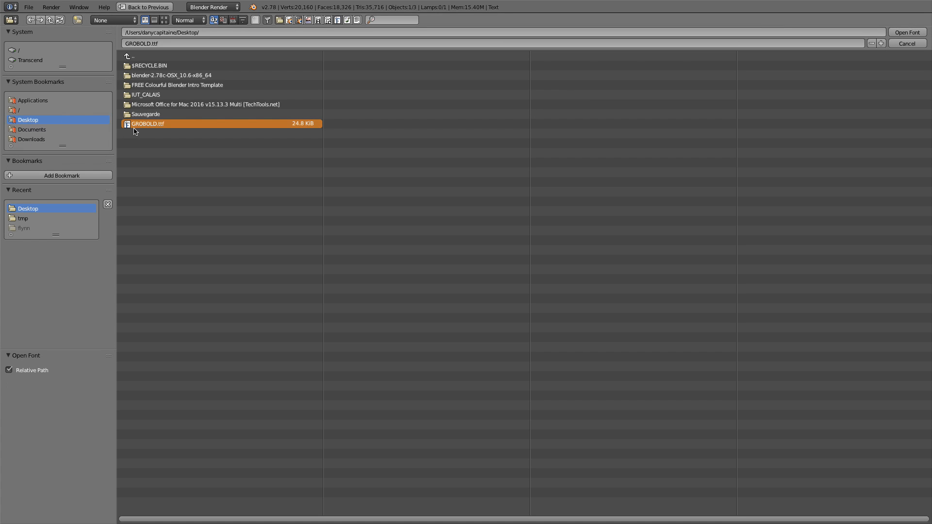
pyautogui.press('Return')
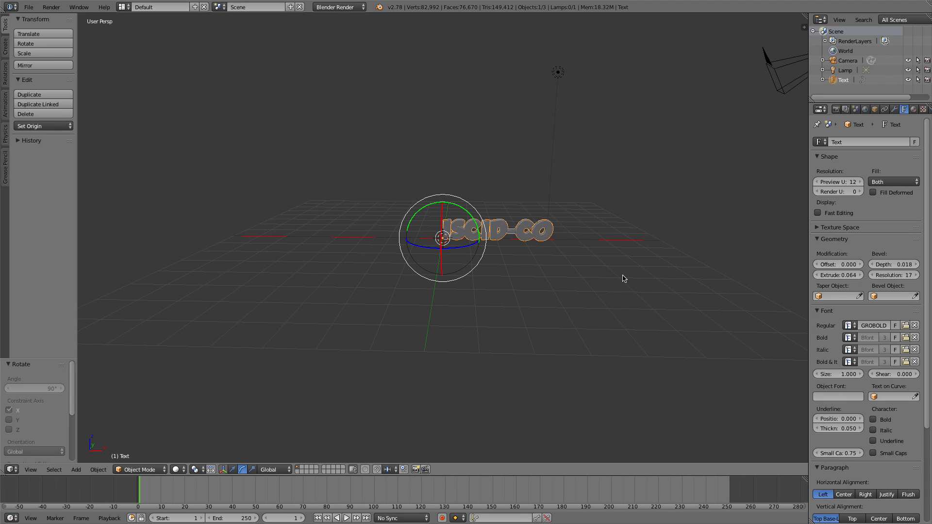
# - Add a Bezier circle curve at the origin in top view and scale it up uniformly by about 1.895
pyautogui.scroll(3, 475, 281)
pyautogui.scroll(2, 692, 276)
pyautogui.scroll(1, 682, 297)
pyautogui.moveTo(682, 297)
pyautogui.mouseDown(button='middle')
pyautogui.moveTo(626, 300)
pyautogui.moveTo(639, 287)
pyautogui.moveTo(668, 287)
pyautogui.mouseUp(button='middle')
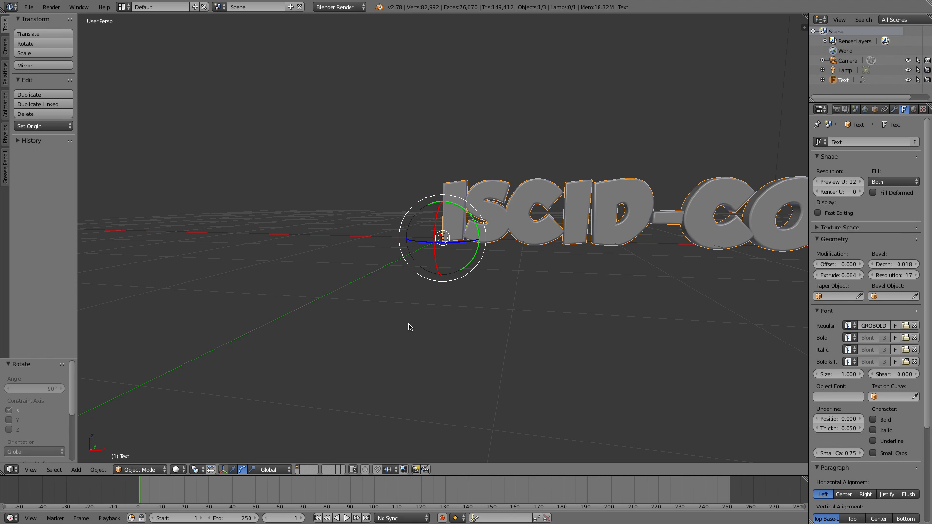
pyautogui.press('KP_7')
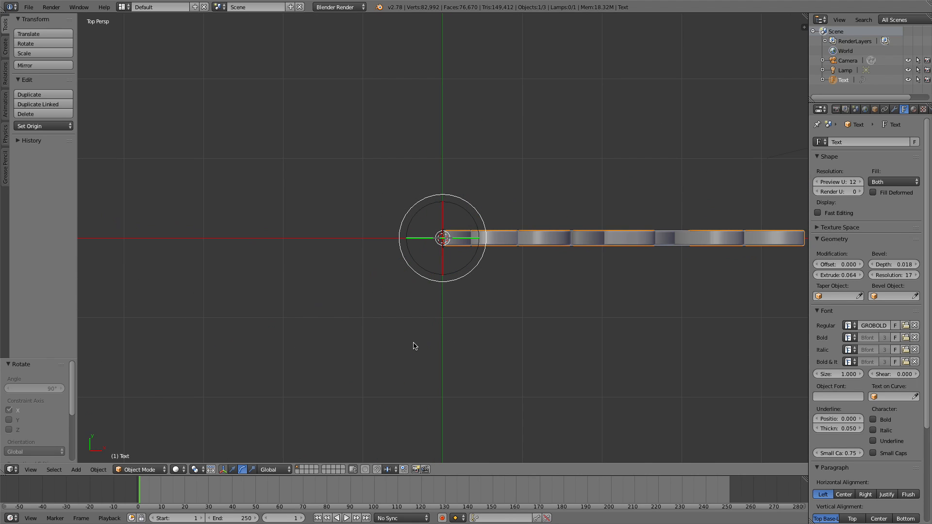
pyautogui.scroll(-6, 527, 360)
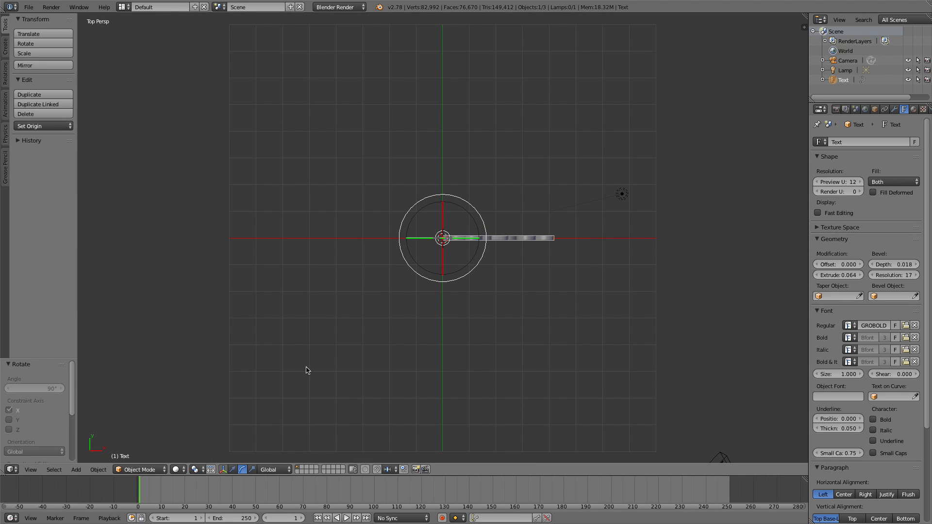
pyautogui.click(75, 469)
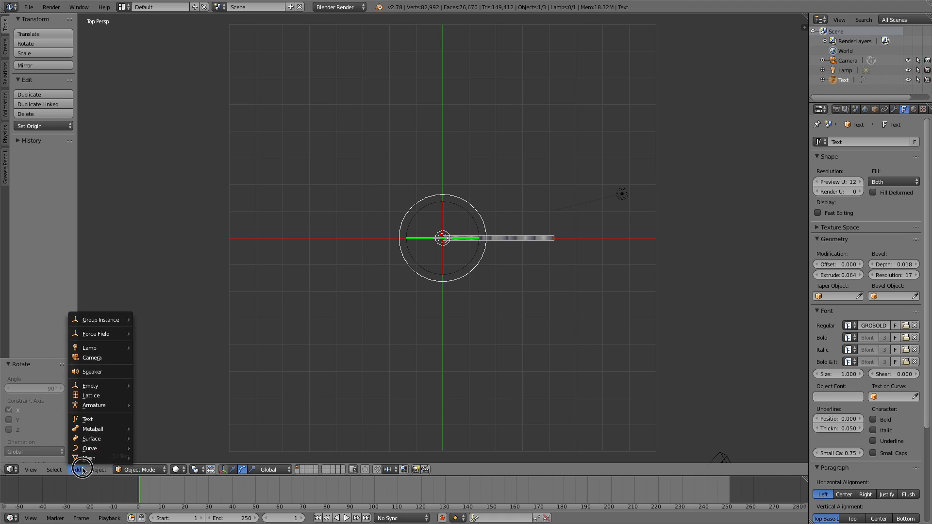
pyautogui.moveTo(88, 448)
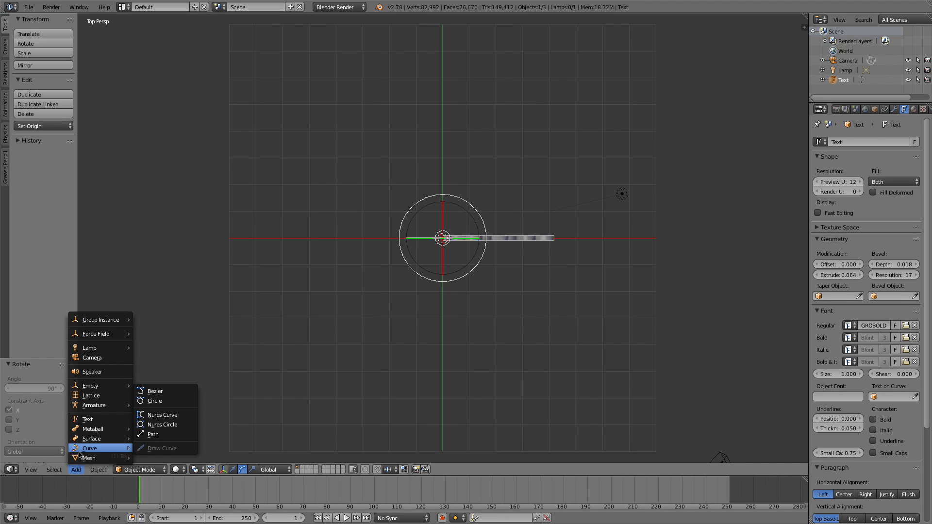
pyautogui.click(169, 397)
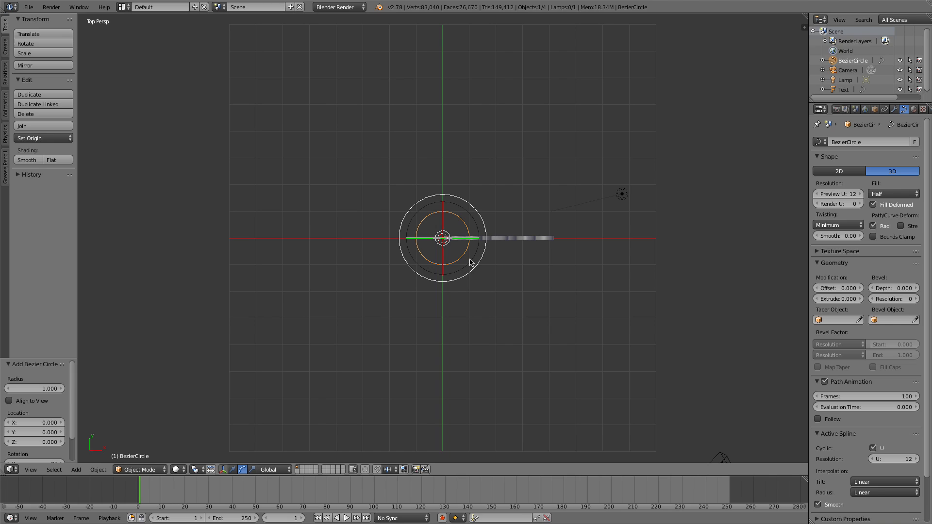
pyautogui.press('s')
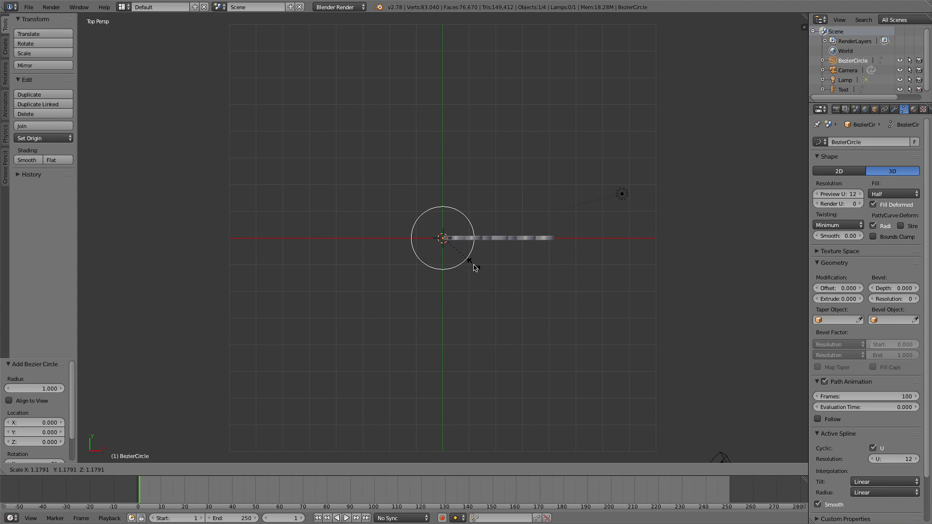
pyautogui.click(491, 285)
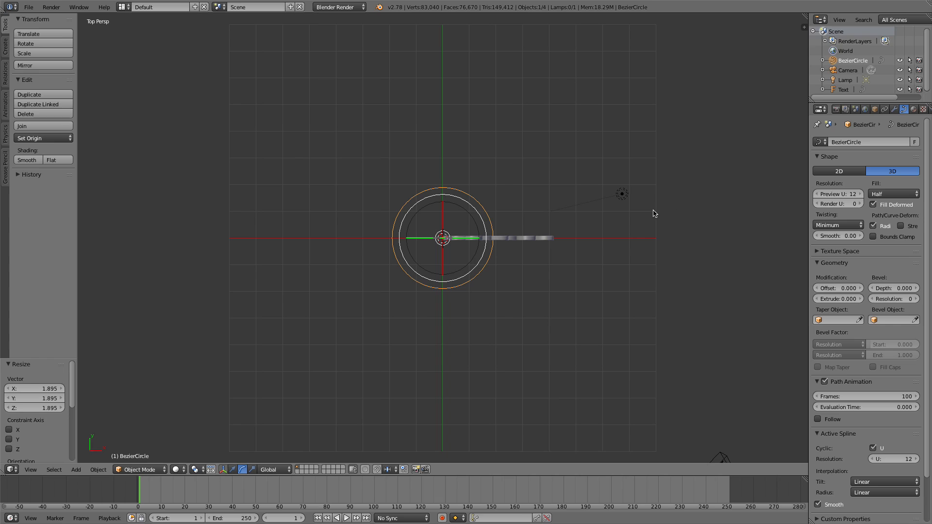
# - Rename the Bezier circle object as cercle.1
pyautogui.click(876, 110)
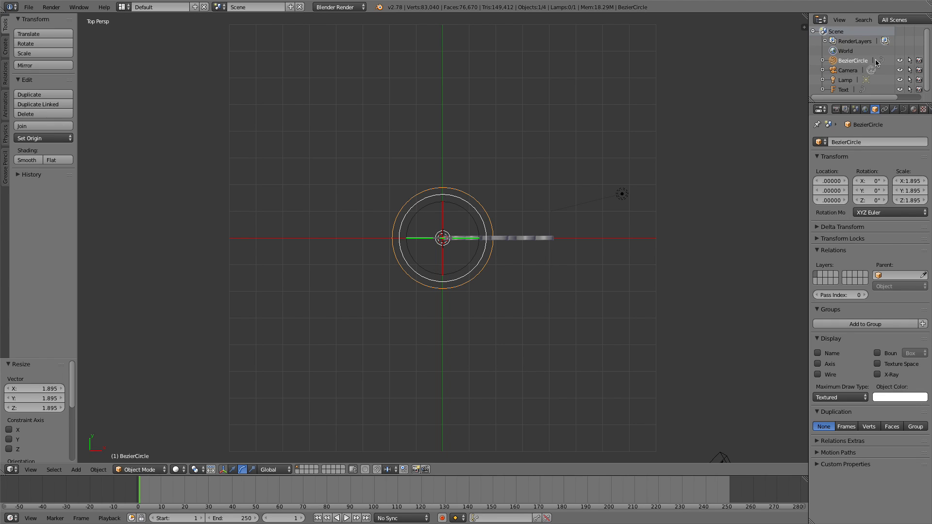
pyautogui.click(866, 141)
pyautogui.write('cercle.1')
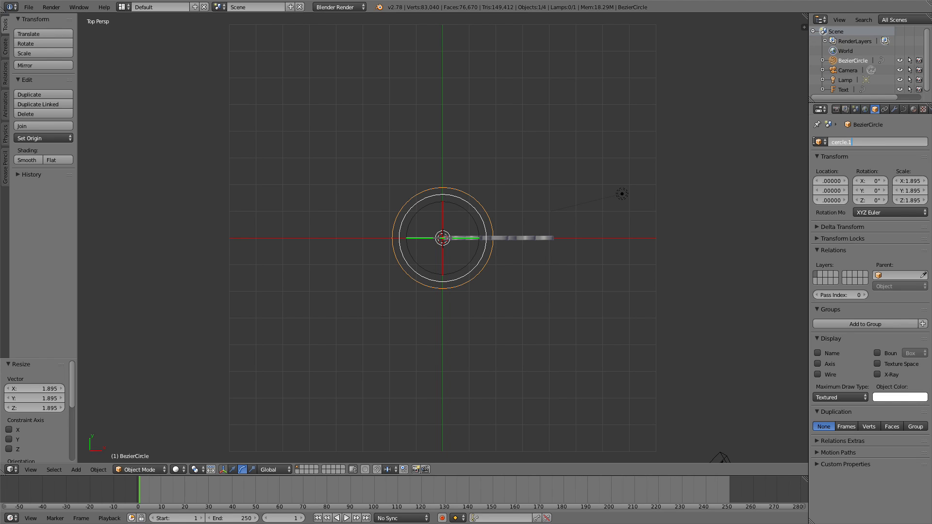
pyautogui.press('Return')
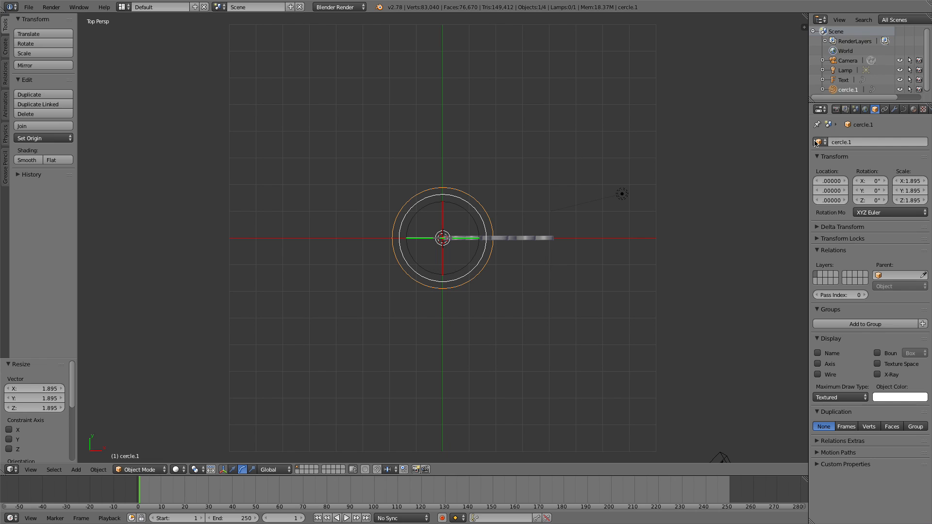
# - Select the ISCID-CO text object and add a Curve deform modifier to it
pyautogui.moveTo(527, 307); pyautogui.dragTo(527, 223, button='middle')
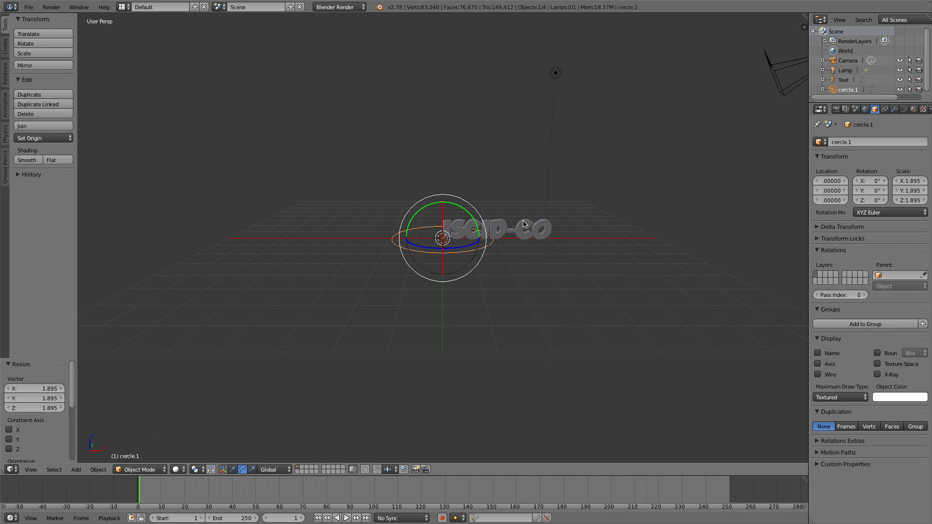
pyautogui.click(232, 469)
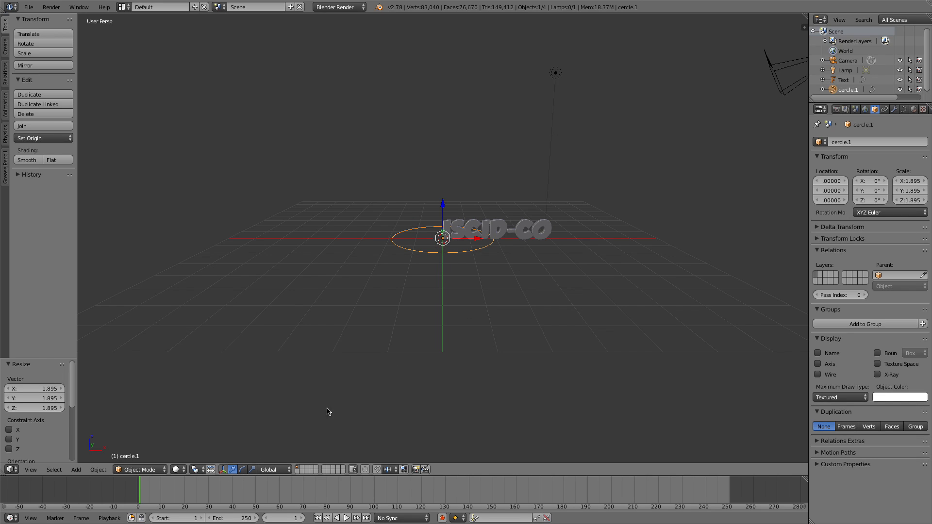
pyautogui.click(541, 233)
pyautogui.rightClick(497, 230)
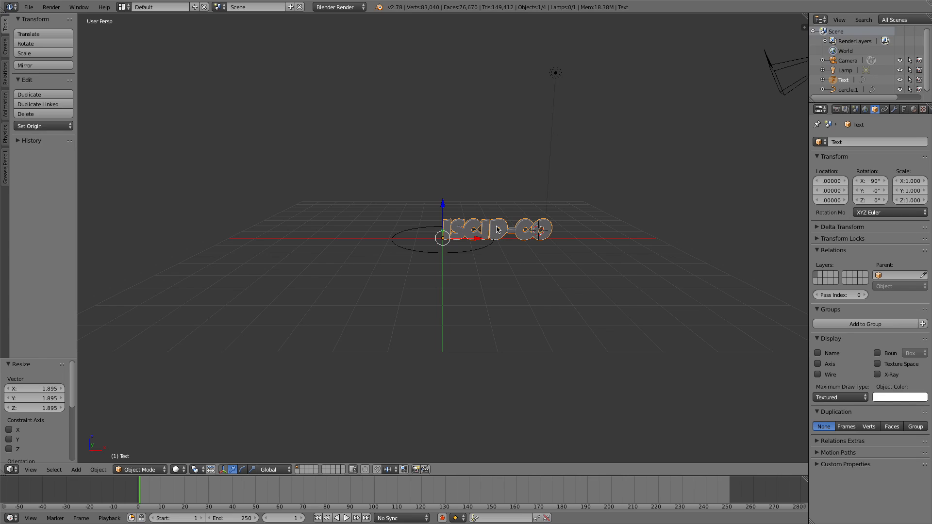
pyautogui.click(895, 110)
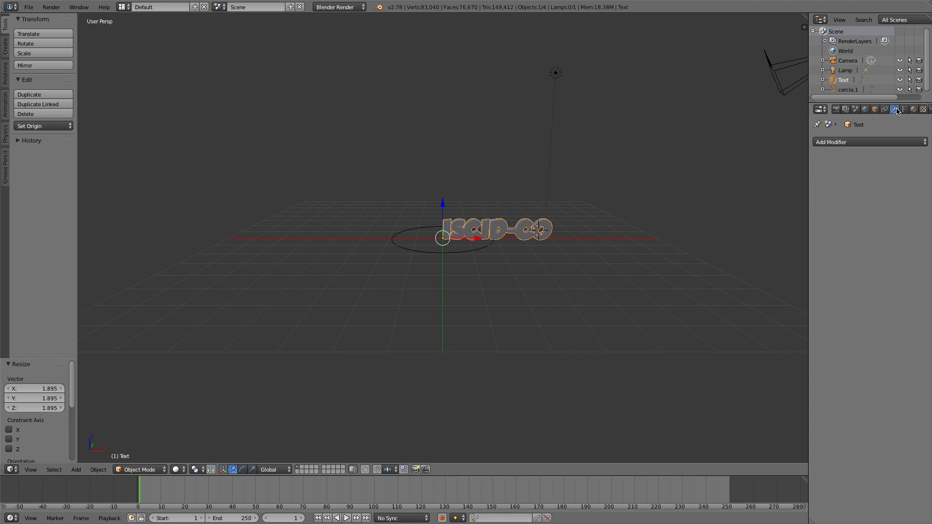
pyautogui.click(865, 143)
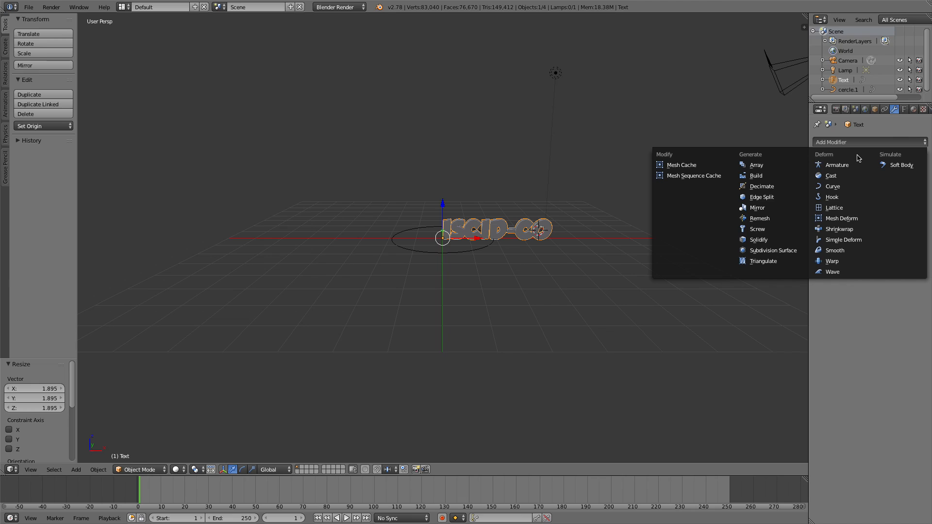
pyautogui.click(838, 187)
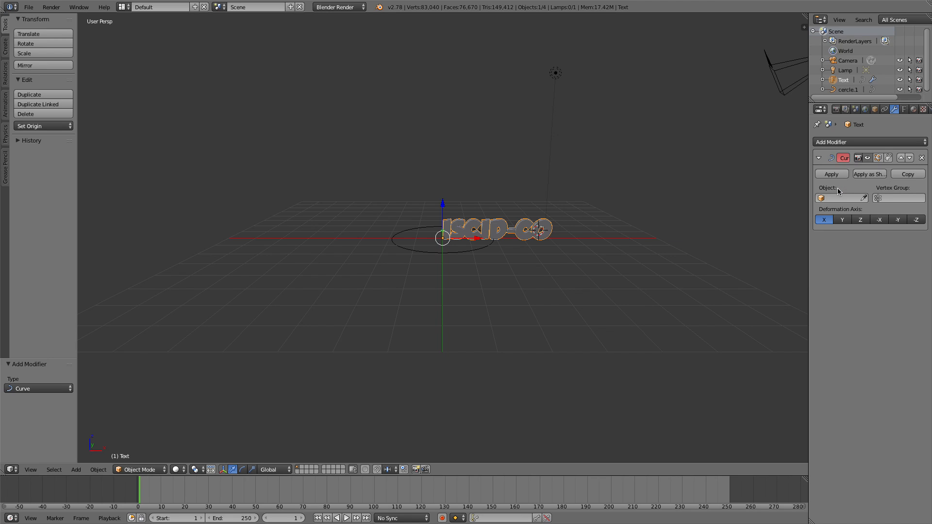
# - Set cercle.1 as the Curve modifier's object so the text bends around the circle
pyautogui.click(821, 198)
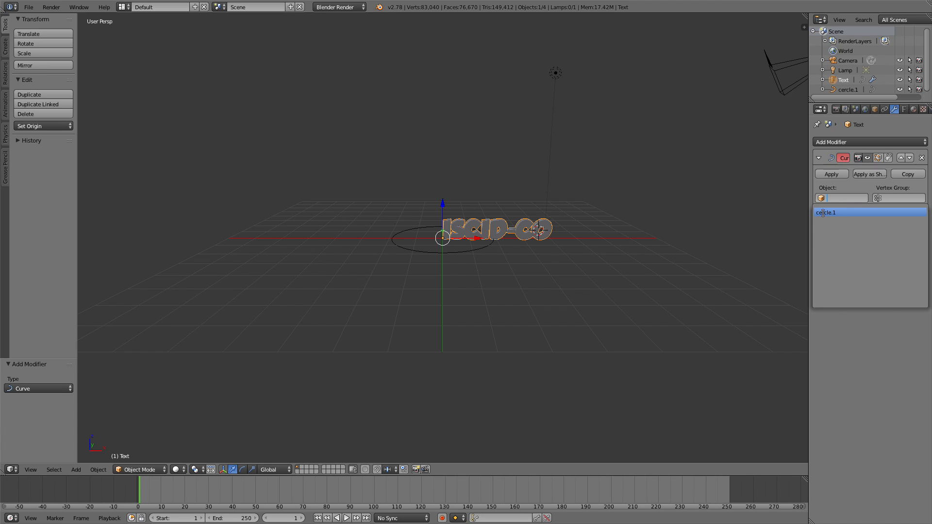
pyautogui.click(823, 212)
pyautogui.scroll(-3, 508, 283)
pyautogui.scroll(8, 509, 300)
pyautogui.moveTo(420, 318); pyautogui.dragTo(488, 317, button='middle')
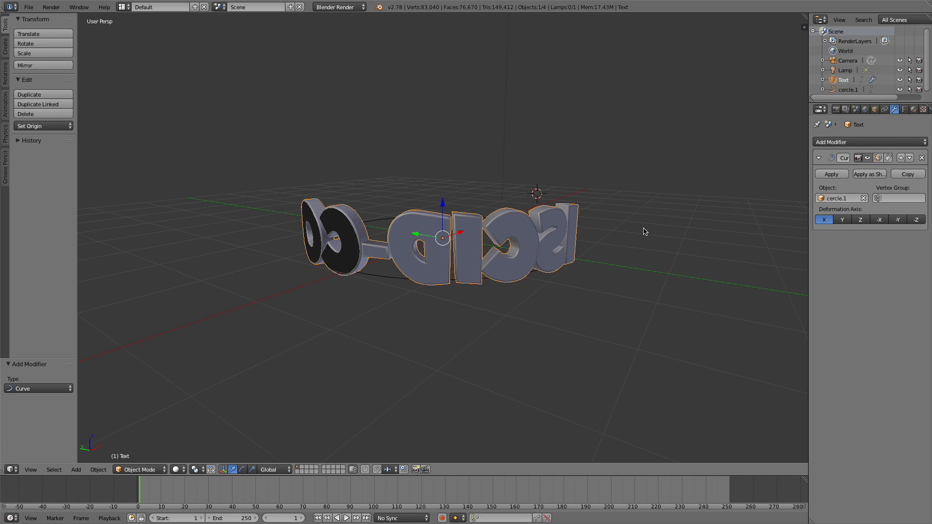
# - Switch to the Animation screen layout and shrink the dope sheet and graph editors to widen the 3D view
pyautogui.click(122, 7)
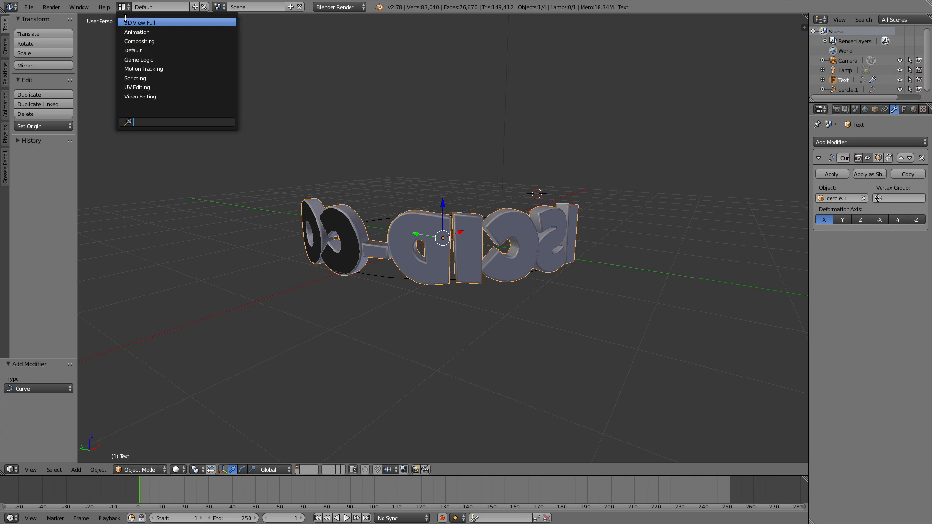
pyautogui.click(135, 32)
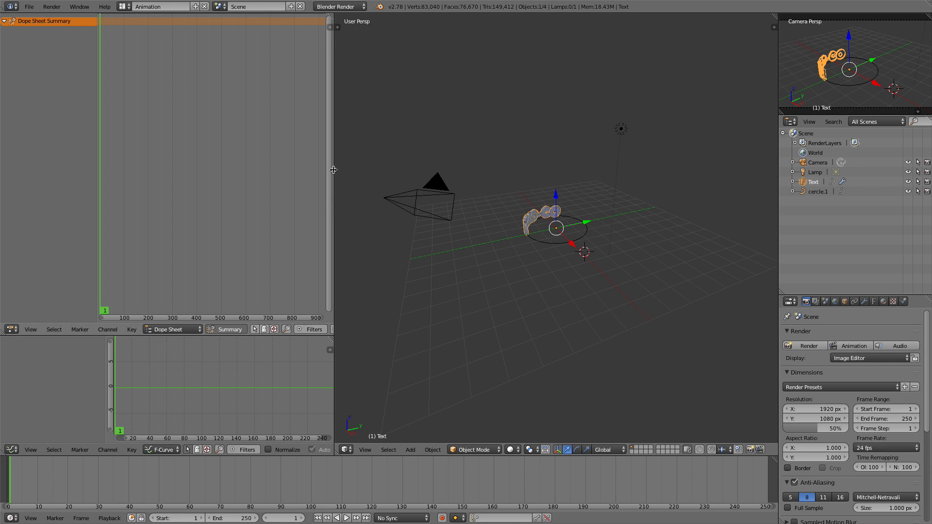
pyautogui.moveTo(335, 174); pyautogui.dragTo(235, 170)
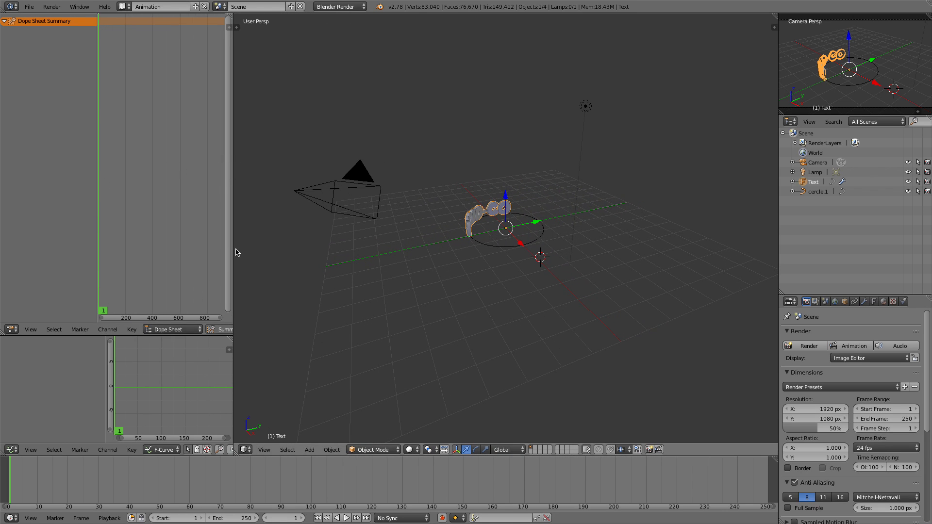
pyautogui.moveTo(235, 245); pyautogui.dragTo(22, 243)
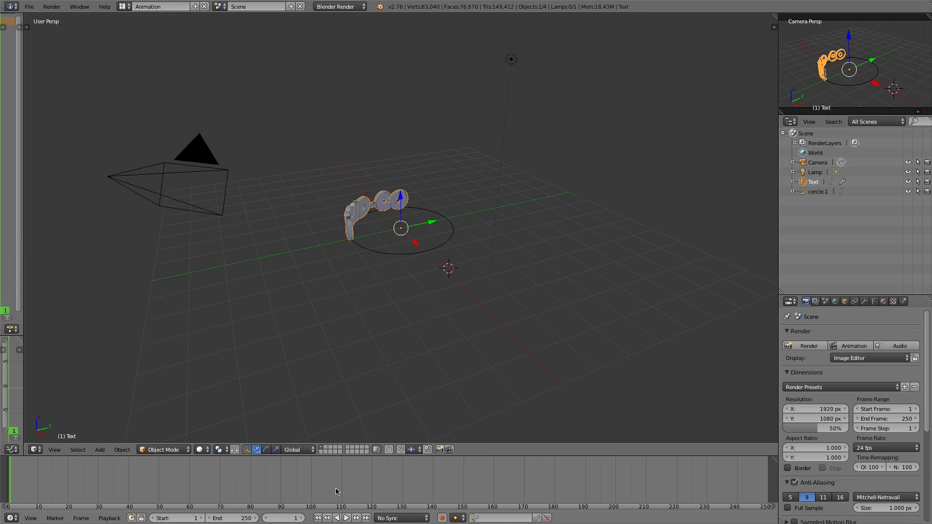
pyautogui.scroll(-4, 336, 492)
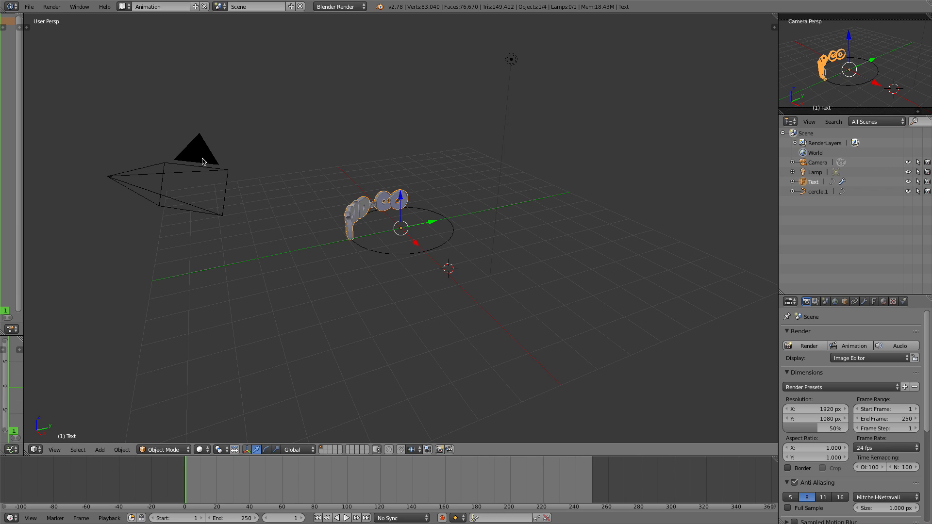
# - Select the camera and move it down close to the ground in front of the circle
pyautogui.click(818, 164)
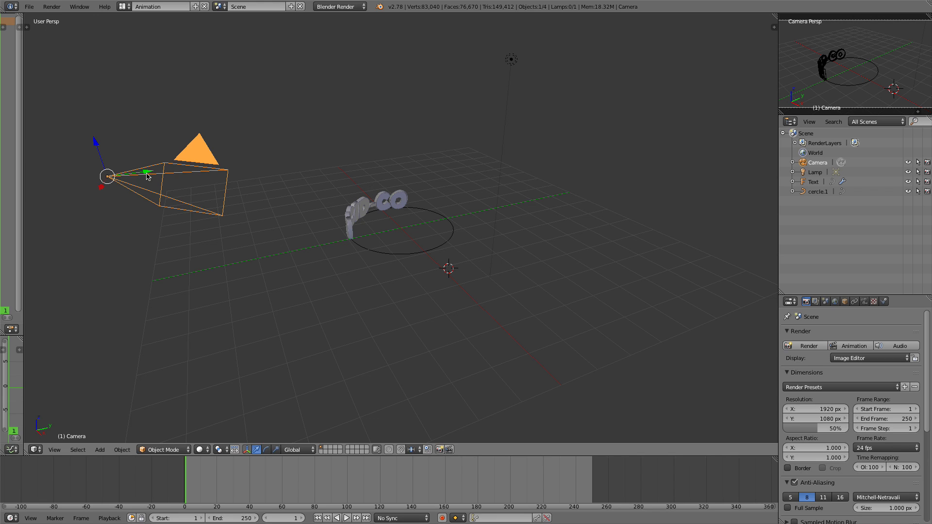
pyautogui.moveTo(147, 173)
pyautogui.mouseDown()
pyautogui.moveTo(459, 167)
pyautogui.moveTo(206, 201)
pyautogui.moveTo(140, 180)
pyautogui.mouseUp()
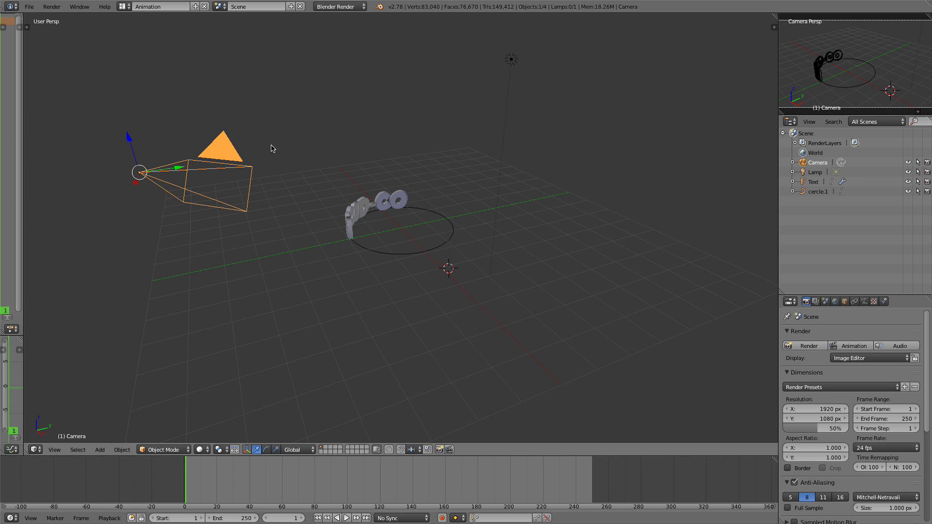
pyautogui.moveTo(153, 173); pyautogui.dragTo(480, 169)
pyautogui.moveTo(463, 99); pyautogui.dragTo(459, 248)
pyautogui.moveTo(481, 277); pyautogui.dragTo(447, 281)
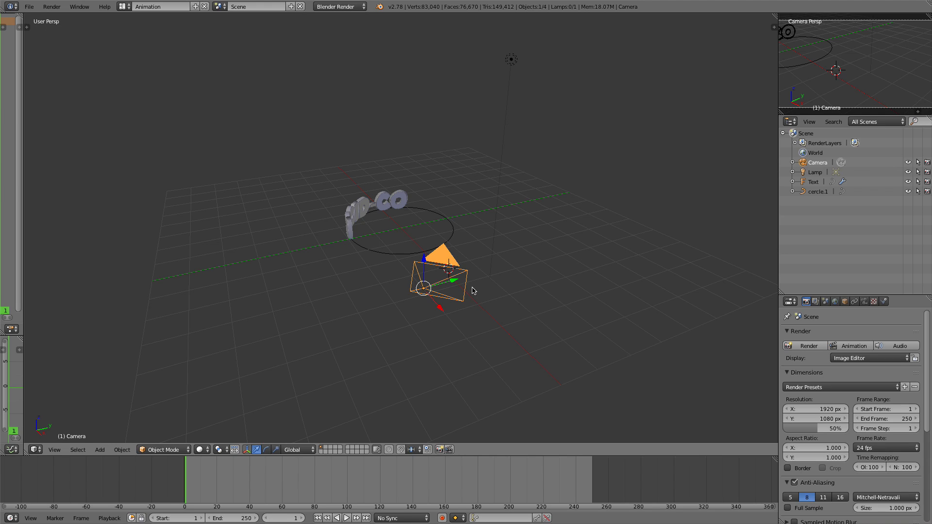
# - Rotate and shift the camera so that it faces the curved text, tilting it slightly downward
pyautogui.click(269, 450)
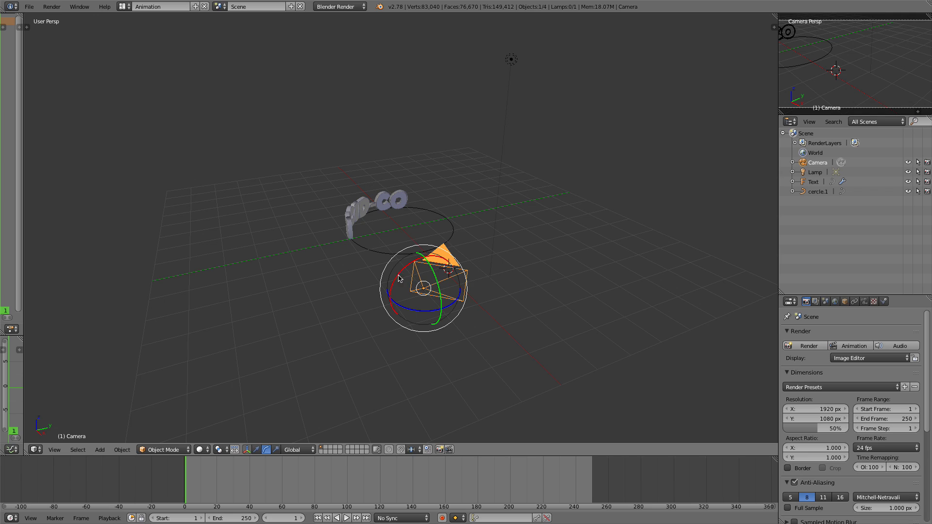
pyautogui.moveTo(400, 310); pyautogui.dragTo(416, 311)
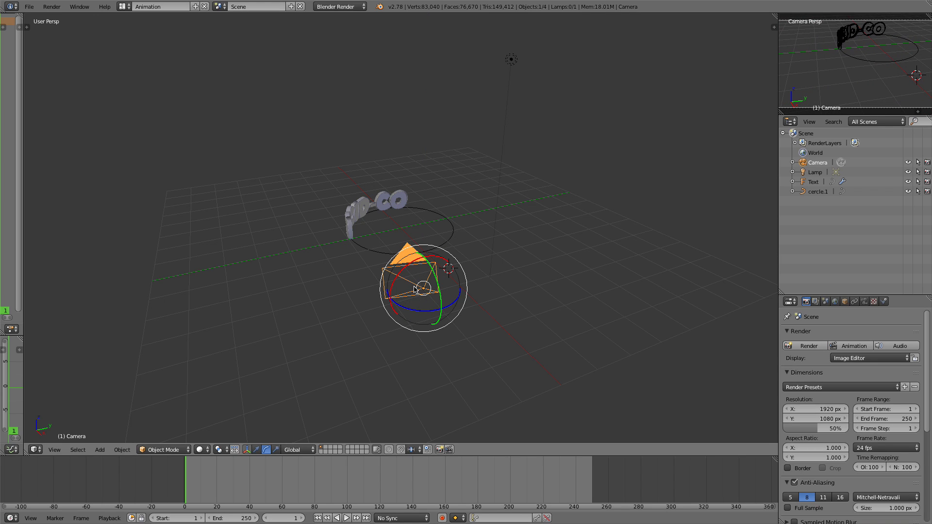
pyautogui.press('g')
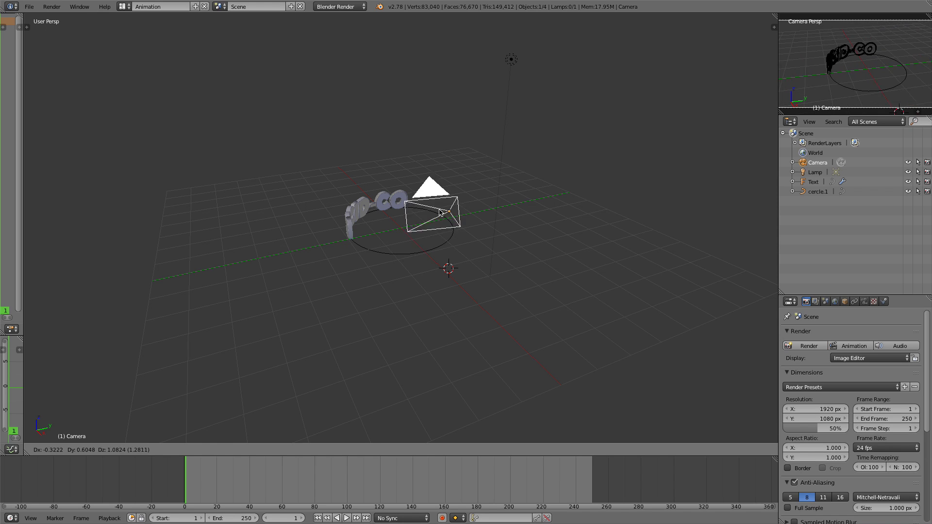
pyautogui.click(442, 246)
pyautogui.moveTo(460, 328); pyautogui.dragTo(462, 346, button='middle')
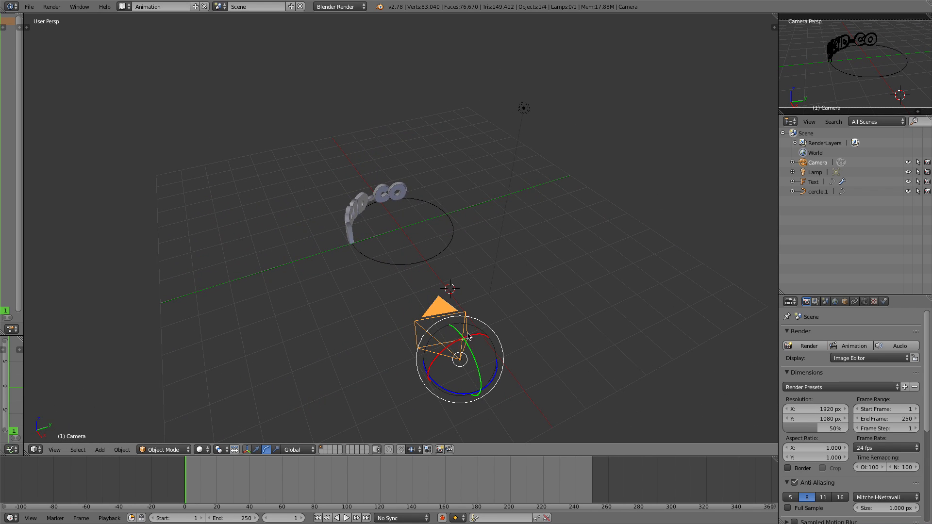
pyautogui.moveTo(466, 340); pyautogui.dragTo(463, 335)
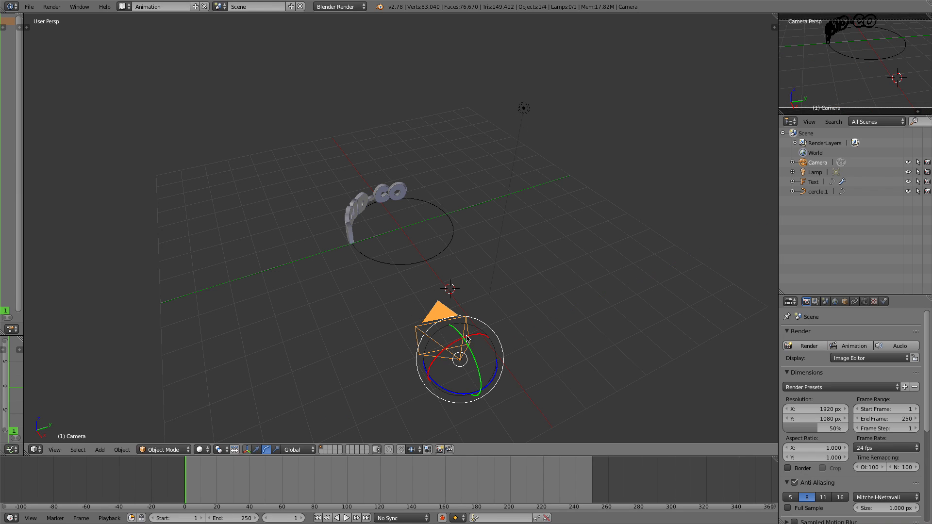
# - Move the camera along the global axes so it sits outside the circle, off to one side of the curved text
pyautogui.scroll(3, 468, 301)
pyautogui.click(247, 454)
pyautogui.click(256, 450)
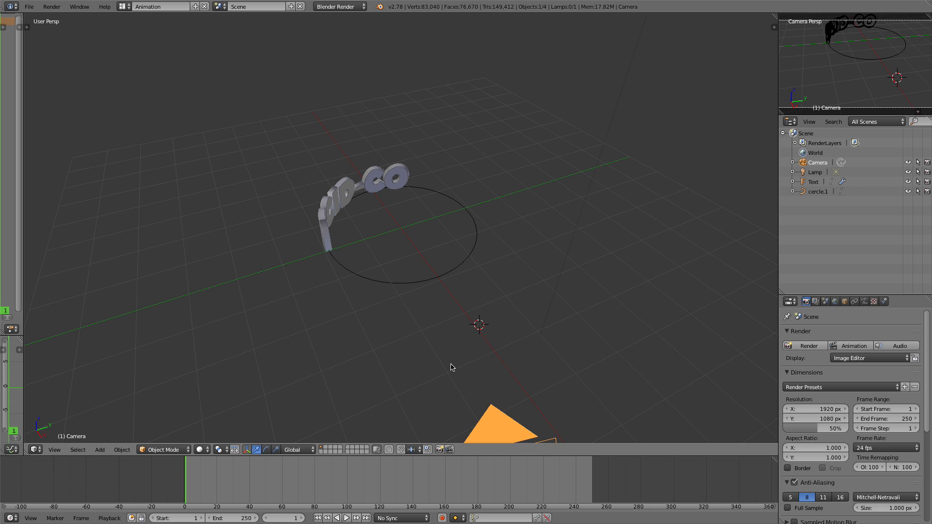
pyautogui.scroll(-3, 451, 368)
pyautogui.moveTo(444, 300); pyautogui.dragTo(444, 338)
pyautogui.moveTo(481, 350); pyautogui.dragTo(470, 296, button='middle')
pyautogui.moveTo(459, 190); pyautogui.dragTo(497, 192)
pyautogui.moveTo(354, 253); pyautogui.dragTo(315, 249, button='middle')
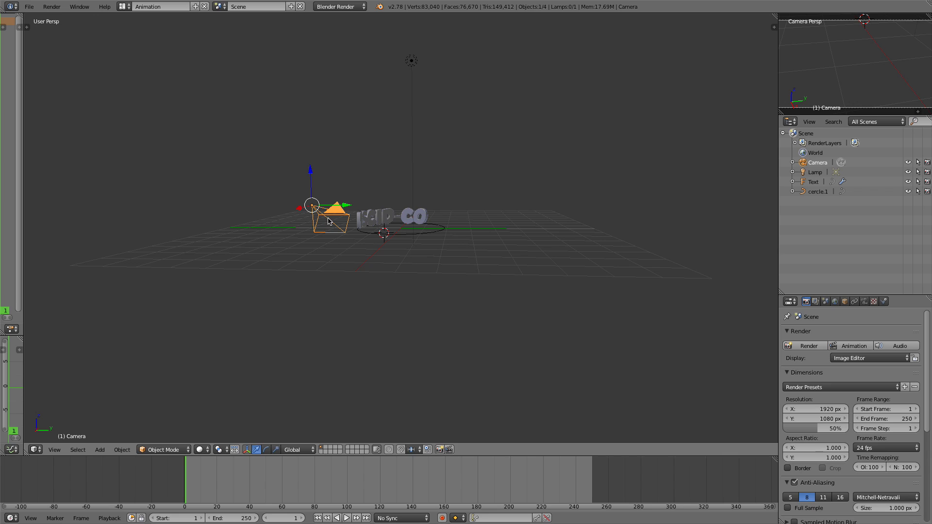
# - Move the camera back across the ground along X and Y until it is in front of the curved text
pyautogui.moveTo(329, 219); pyautogui.dragTo(417, 217, button='right')
pyautogui.moveTo(443, 236); pyautogui.dragTo(458, 250, button='middle')
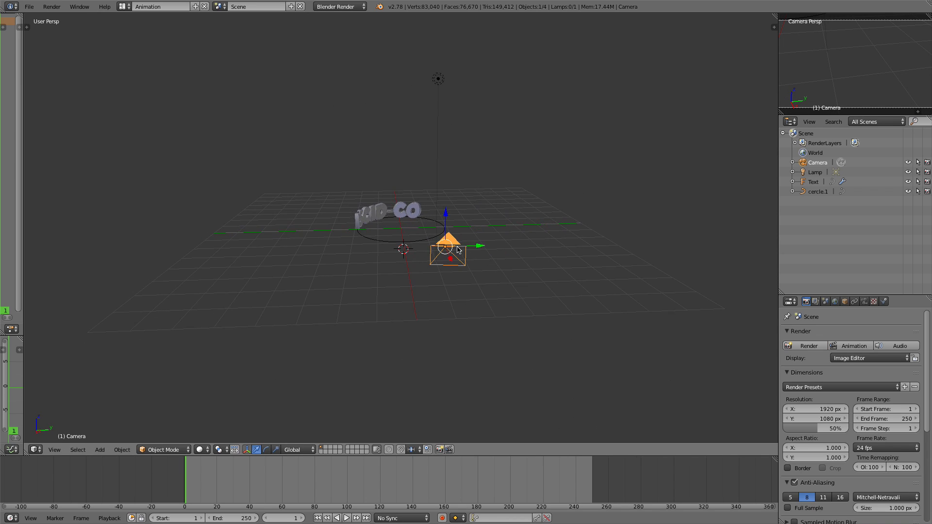
pyautogui.press('x')
pyautogui.moveTo(452, 241)
pyautogui.mouseDown(button='right')
pyautogui.moveTo(441, 234)
pyautogui.moveTo(440, 243)
pyautogui.mouseUp(button='right')
pyautogui.moveTo(441, 258); pyautogui.dragTo(394, 253, button='middle')
pyautogui.moveTo(402, 238); pyautogui.dragTo(416, 242)
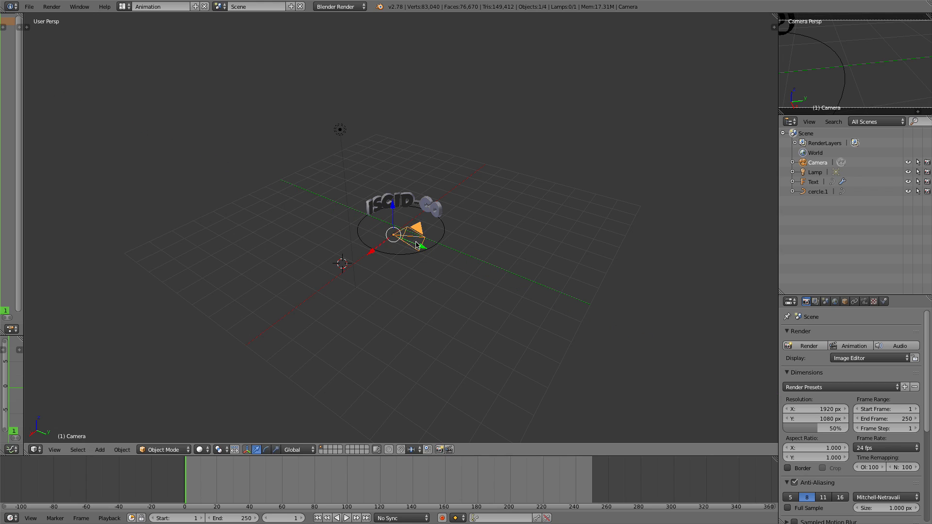
# - Rotate the camera about its axes so that it faces the ISCID-CO text
pyautogui.click(266, 449)
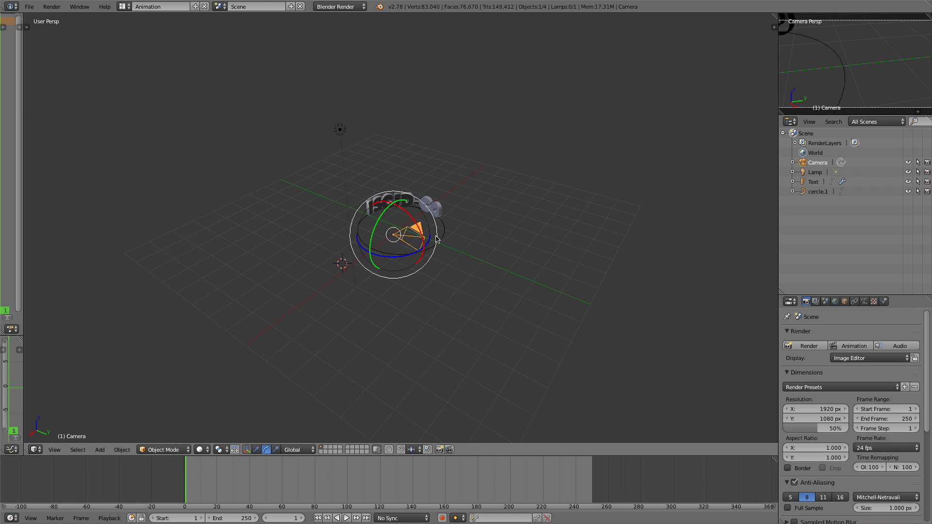
pyautogui.moveTo(420, 237); pyautogui.dragTo(370, 216)
pyautogui.moveTo(394, 257); pyautogui.dragTo(412, 255)
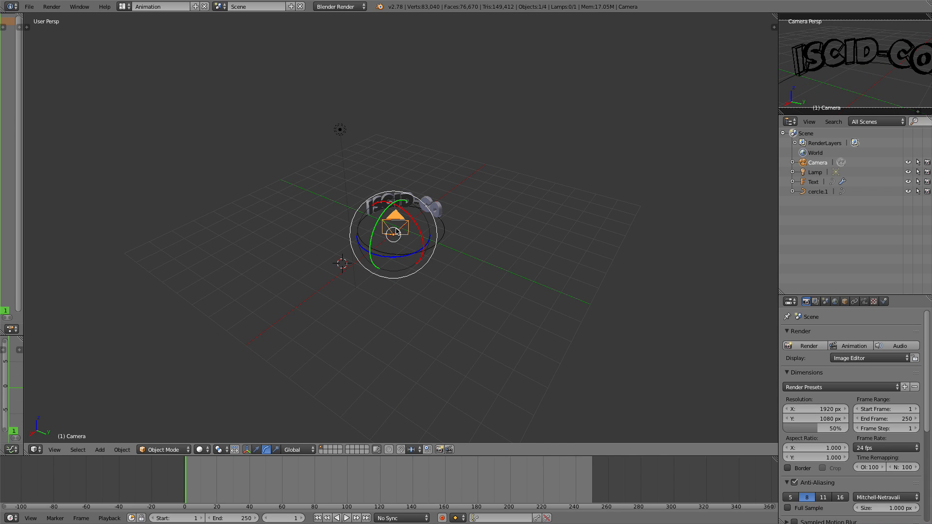
# - Pull the camera back and shift it sideways until the whole text and circle fit in the camera frame
pyautogui.moveTo(420, 305); pyautogui.dragTo(306, 315, button='middle')
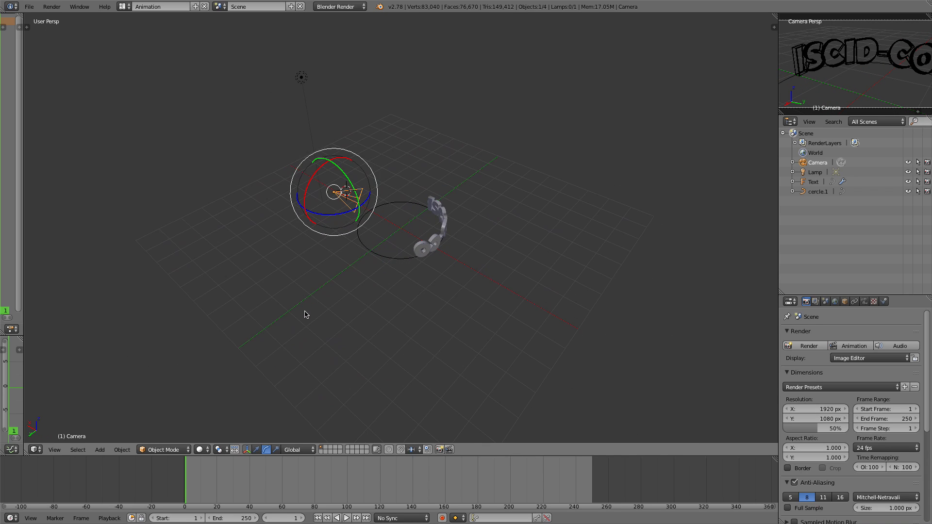
pyautogui.moveTo(354, 298); pyautogui.dragTo(368, 266, button='middle')
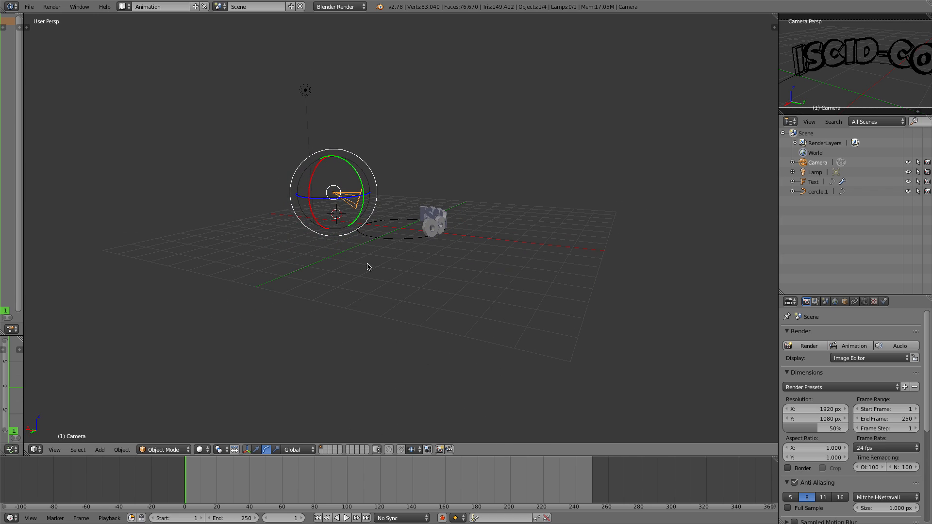
pyautogui.rightClick(344, 195)
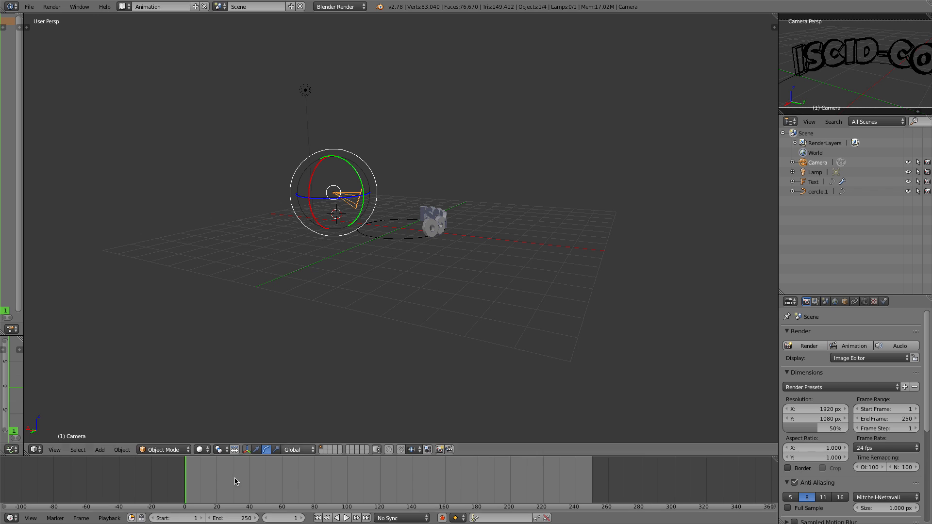
pyautogui.click(257, 449)
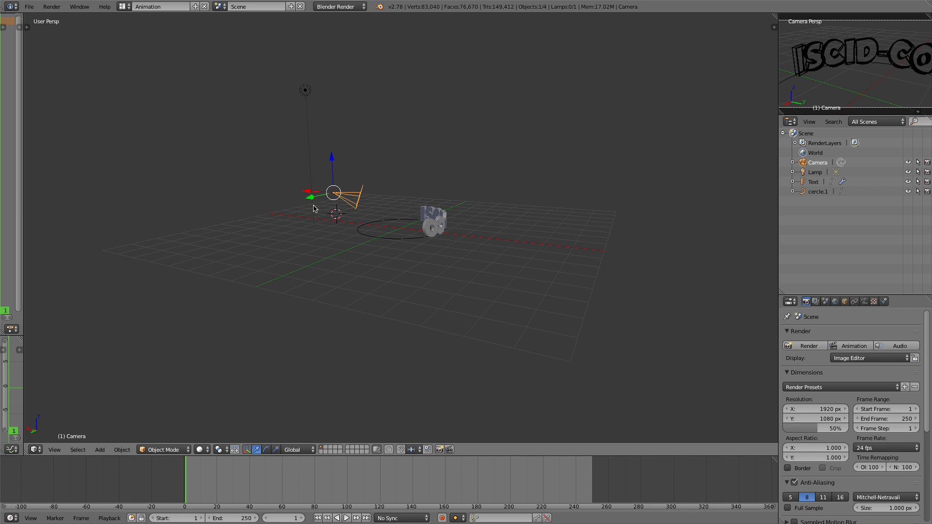
pyautogui.moveTo(320, 198); pyautogui.dragTo(267, 195)
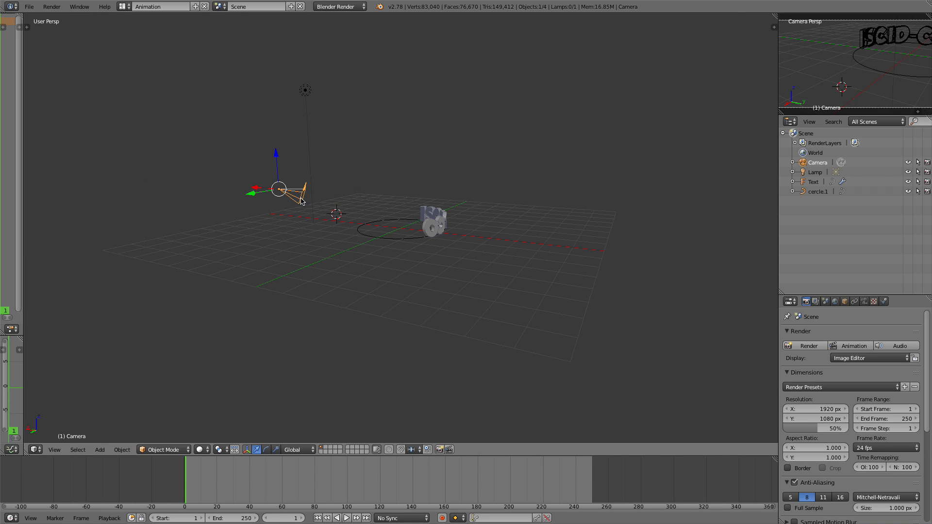
pyautogui.moveTo(387, 245); pyautogui.dragTo(442, 257, button='middle')
pyautogui.moveTo(396, 256)
pyautogui.mouseDown()
pyautogui.moveTo(406, 233)
pyautogui.moveTo(475, 228)
pyautogui.moveTo(450, 228)
pyautogui.mouseUp()
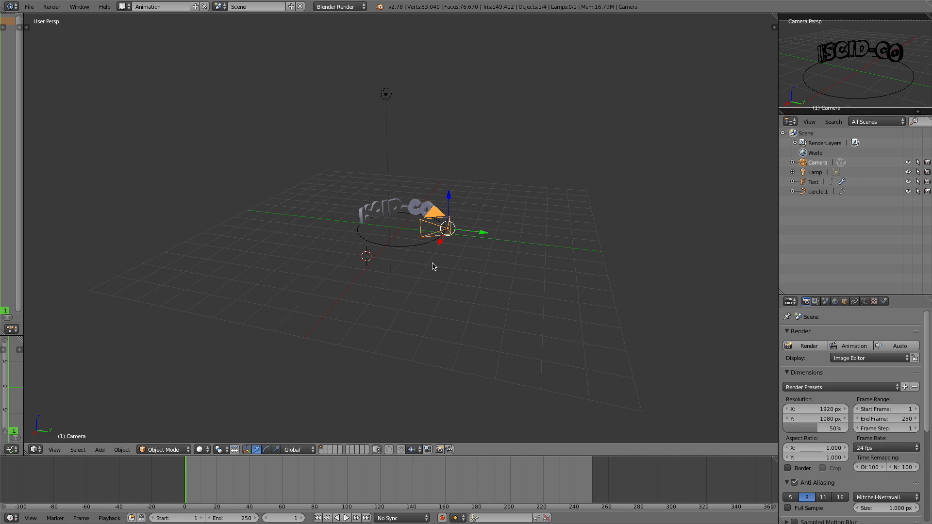
# - Look through the camera, select the text and insert a Location keyframe for it at frame 1
pyautogui.press('KP_0')
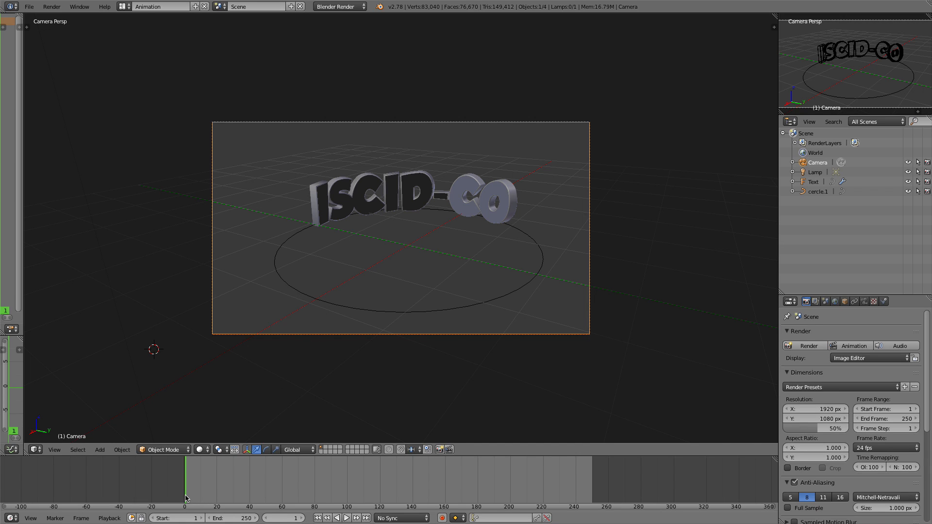
pyautogui.rightClick(323, 198)
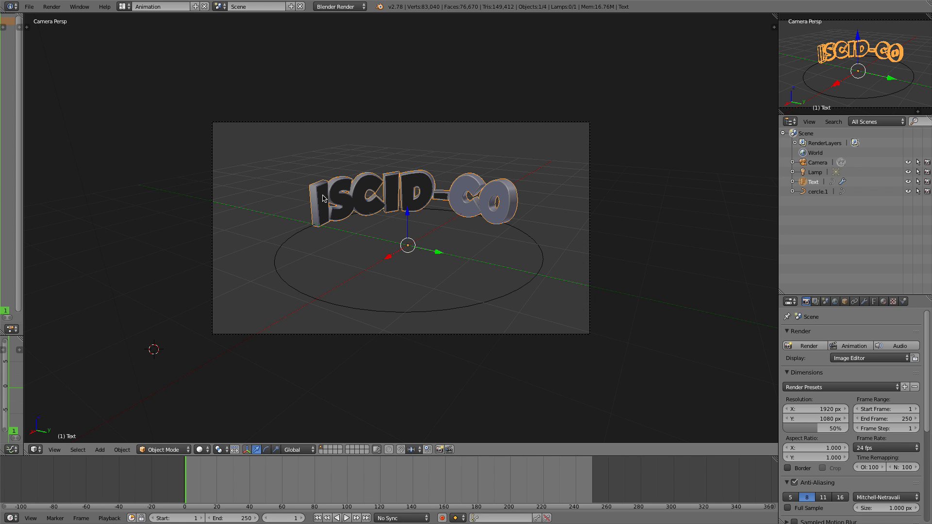
pyautogui.press('i')
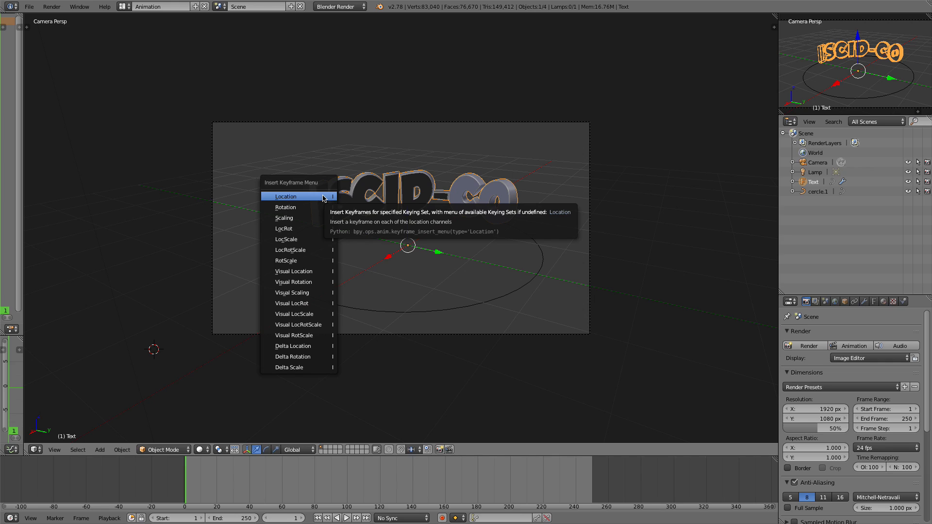
pyautogui.click(323, 197)
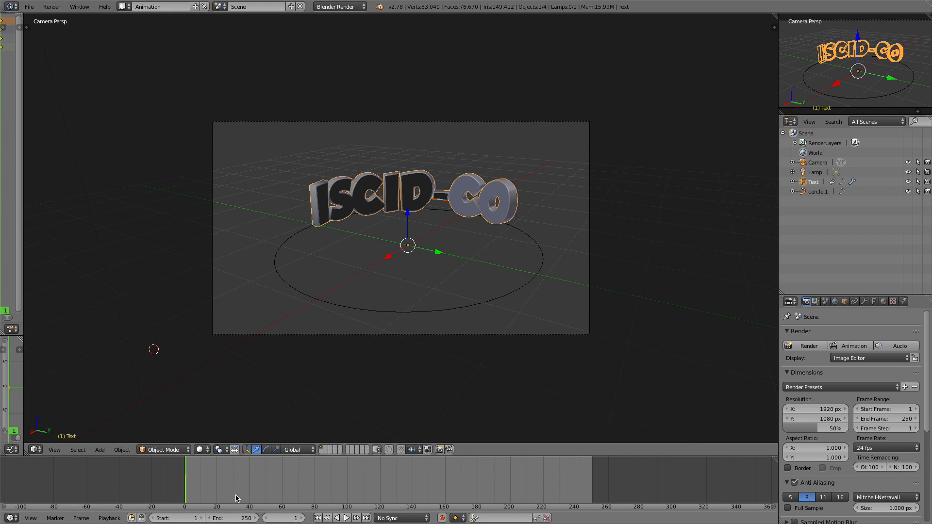
# - At frame 41, move the text about 10 units in the negative X direction and insert a Location keyframe
pyautogui.click(250, 493)
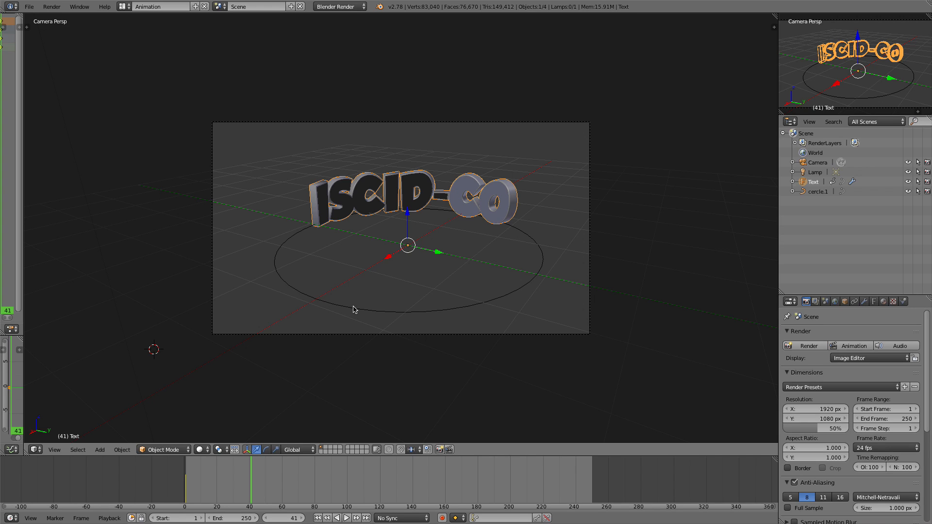
pyautogui.press('g')
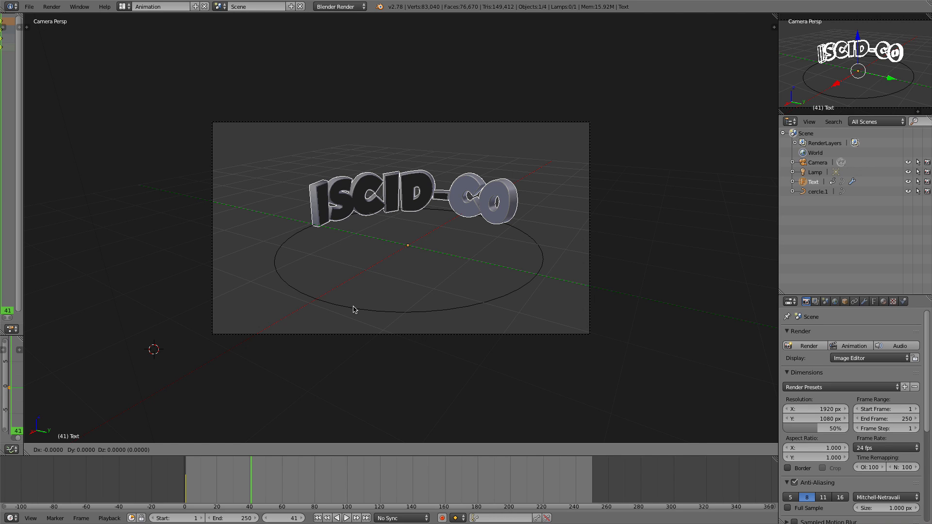
pyautogui.press('x')
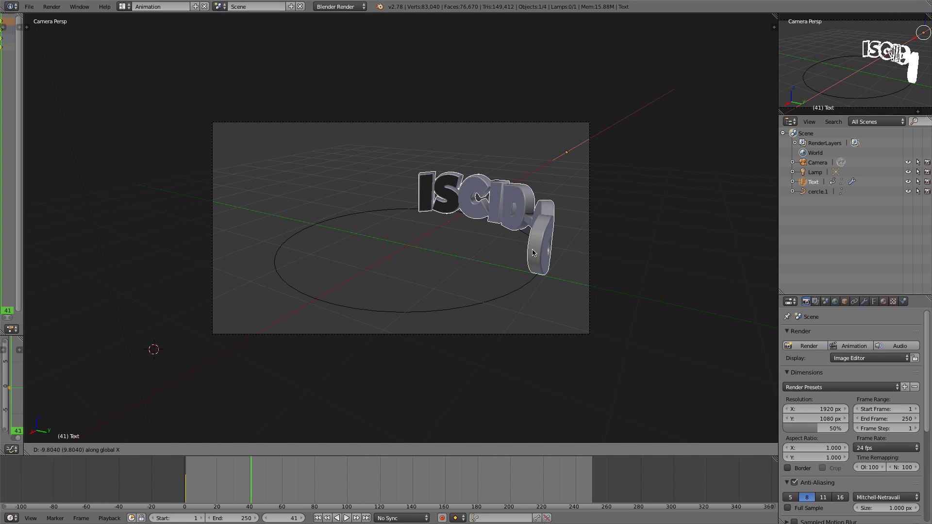
pyautogui.click(533, 251)
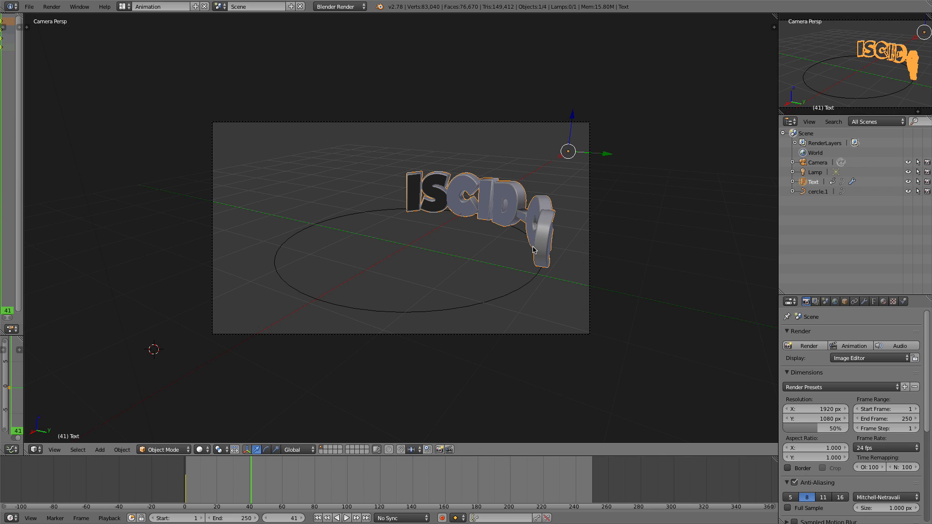
pyautogui.press('i')
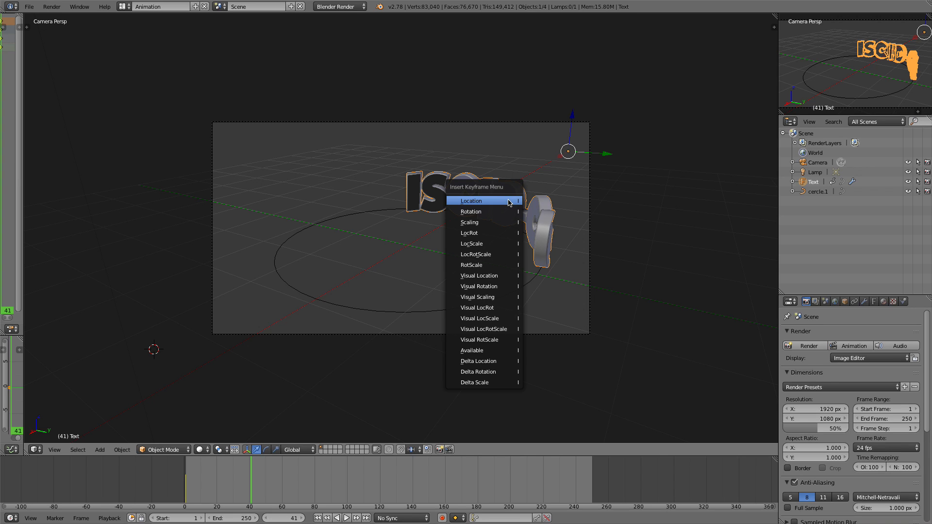
pyautogui.click(508, 202)
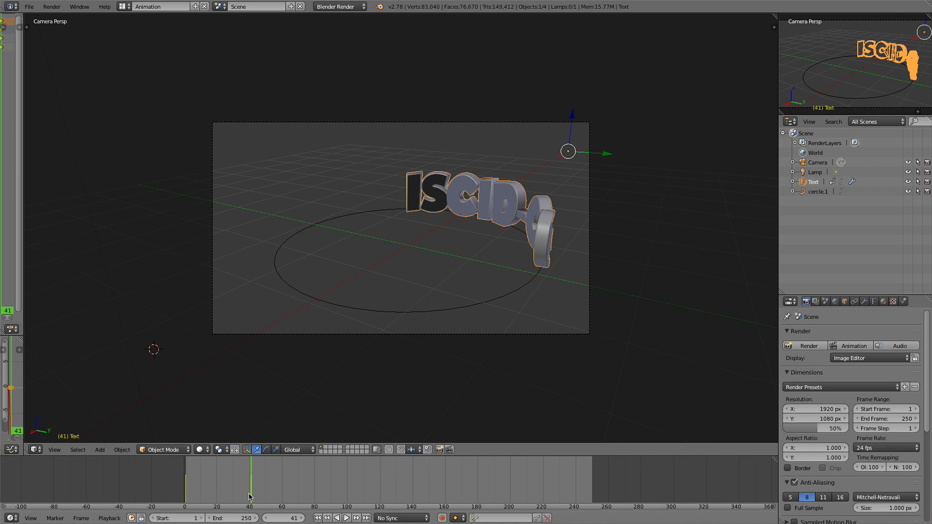
# - Play the animation from near the first frame to check the text sliding along the circle, and stop it
pyautogui.click(188, 473)
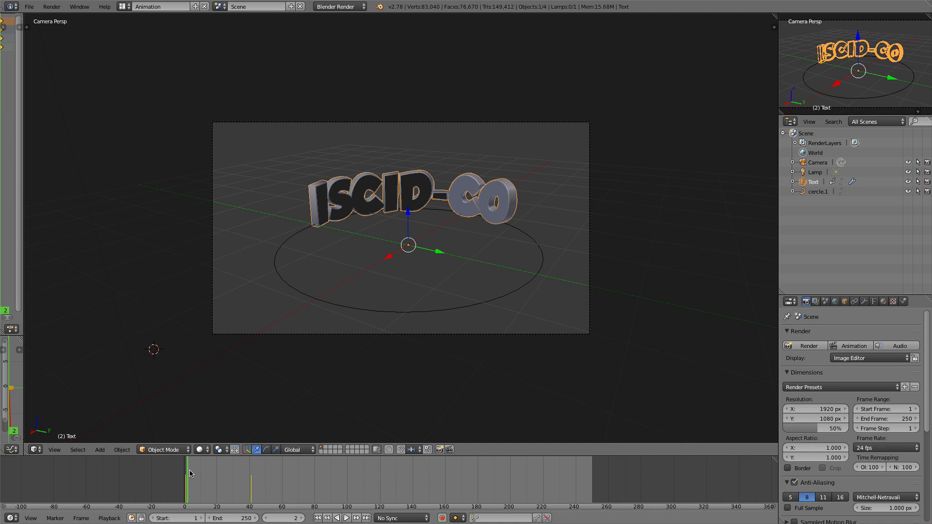
pyautogui.click(347, 518)
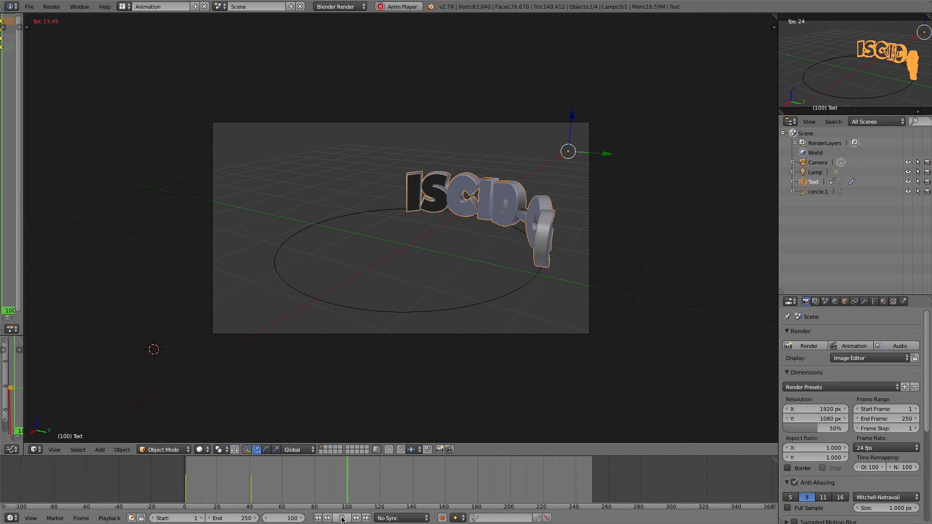
pyautogui.click(341, 518)
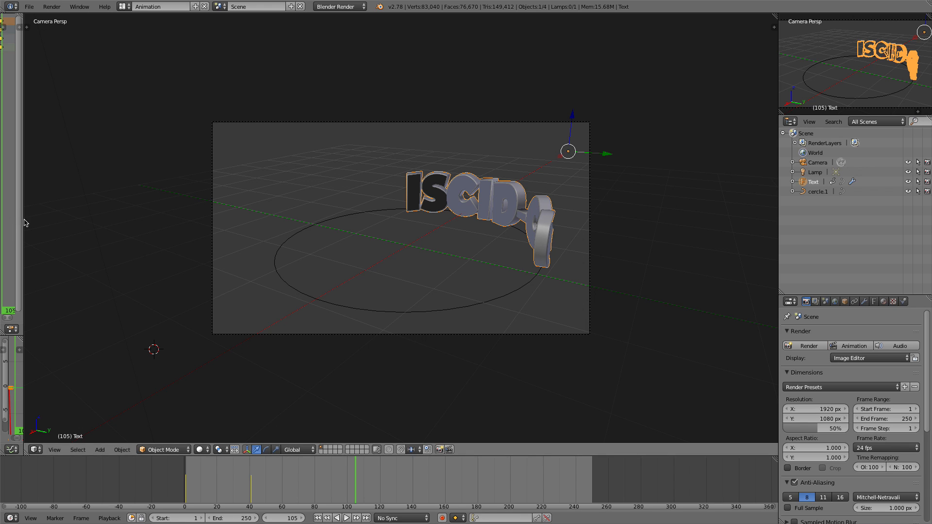
# - Widen the dope sheet and copy the text's first Location keyframe to frame 106
pyautogui.moveTo(23, 217); pyautogui.dragTo(316, 248)
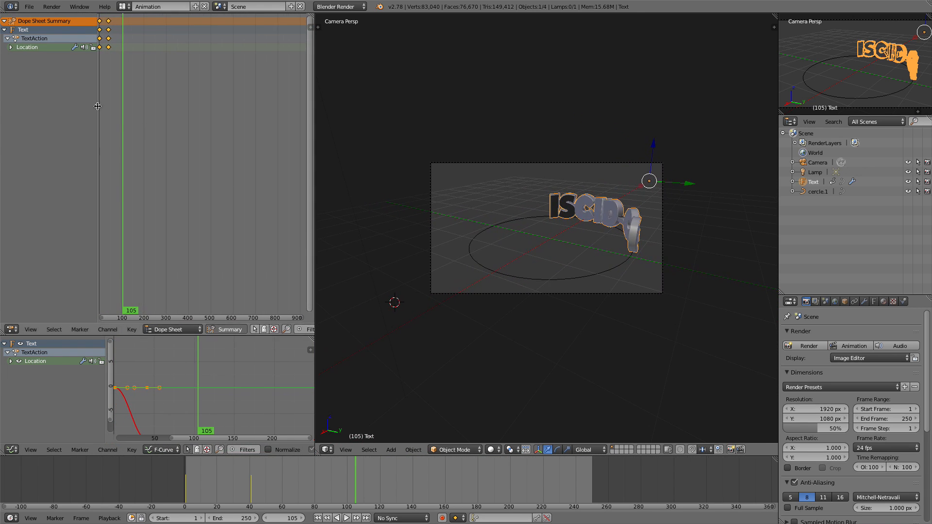
pyautogui.click(11, 7)
pyautogui.click(100, 48)
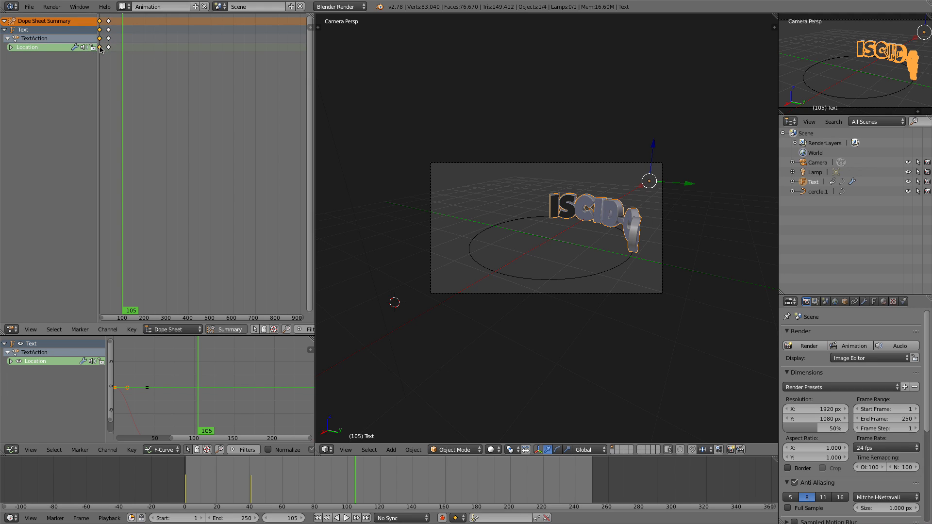
pyautogui.hotkey('shift', 'Left')
pyautogui.press('Up')
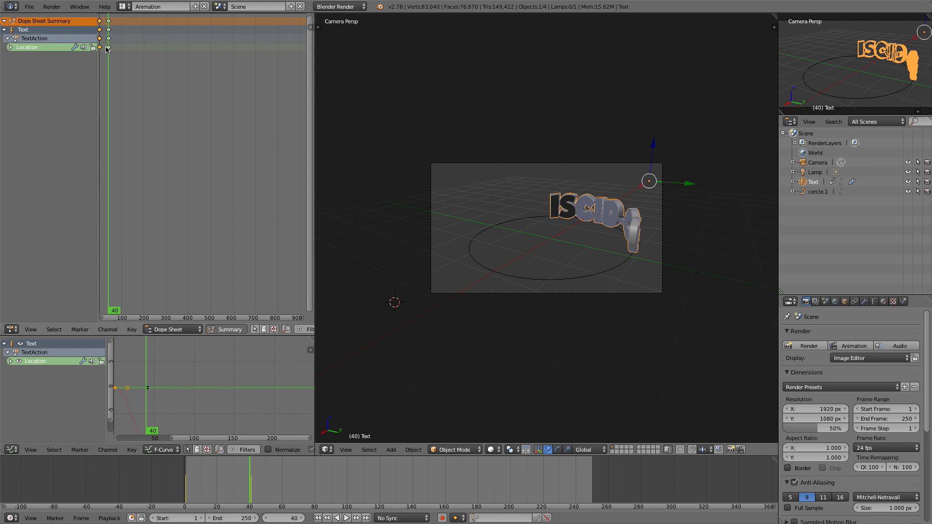
pyautogui.press('Down')
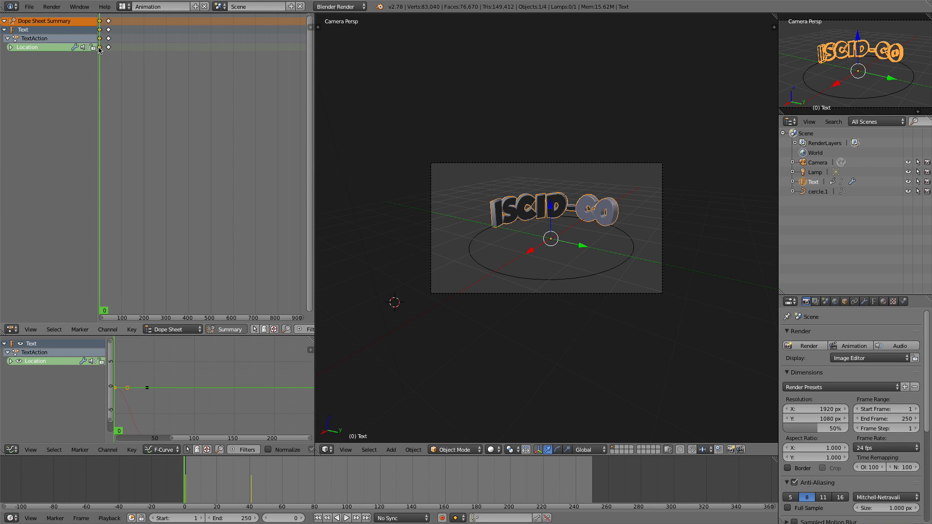
pyautogui.click(124, 51)
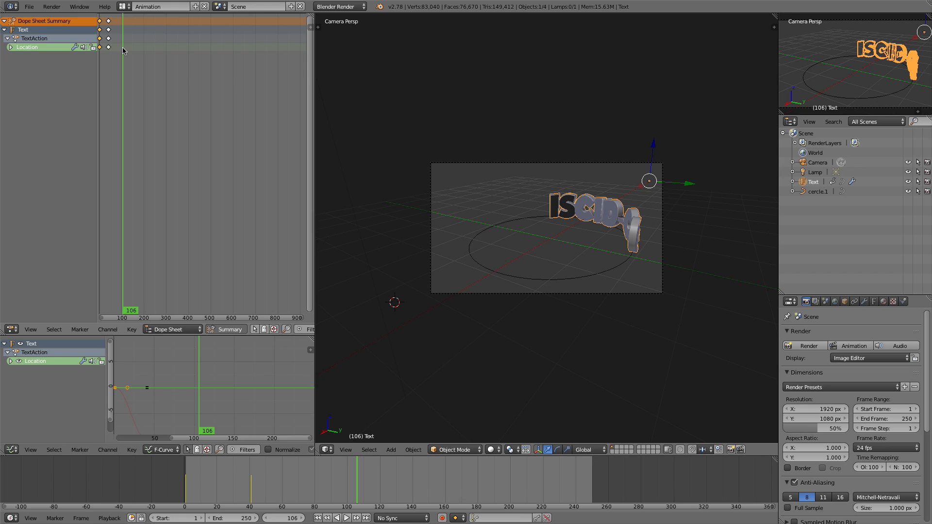
pyautogui.hotkey('ctrl', 'v')
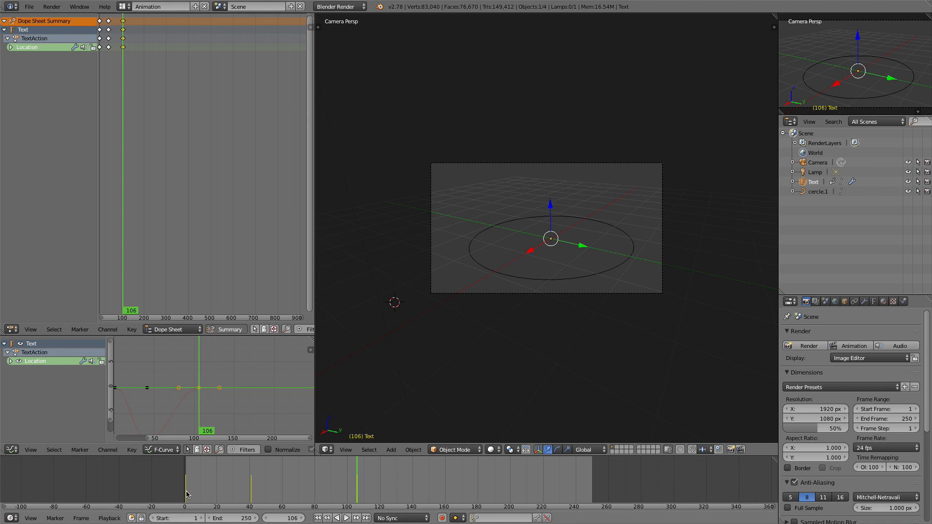
# - Play back the animation to check the text's movement out and back along the circle, and stop it
pyautogui.hotkey('shift', 'Left')
pyautogui.click(344, 518)
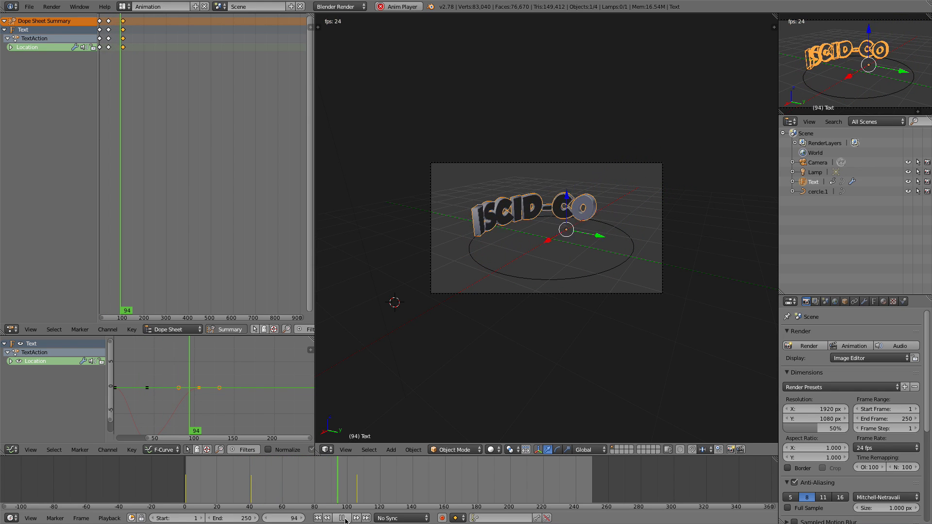
pyautogui.click(342, 518)
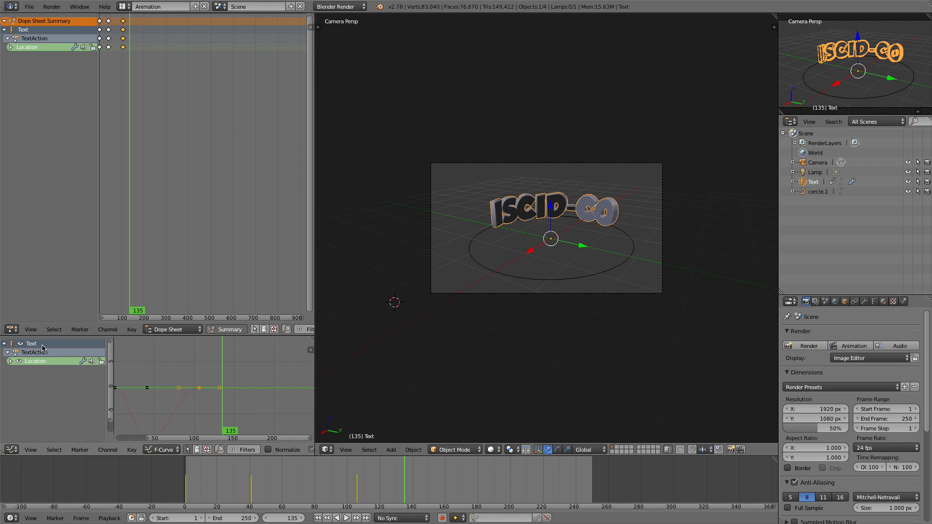
# - Delete the text's three Location keyframes from the dope sheet, from the last one back to the first
pyautogui.click(123, 47)
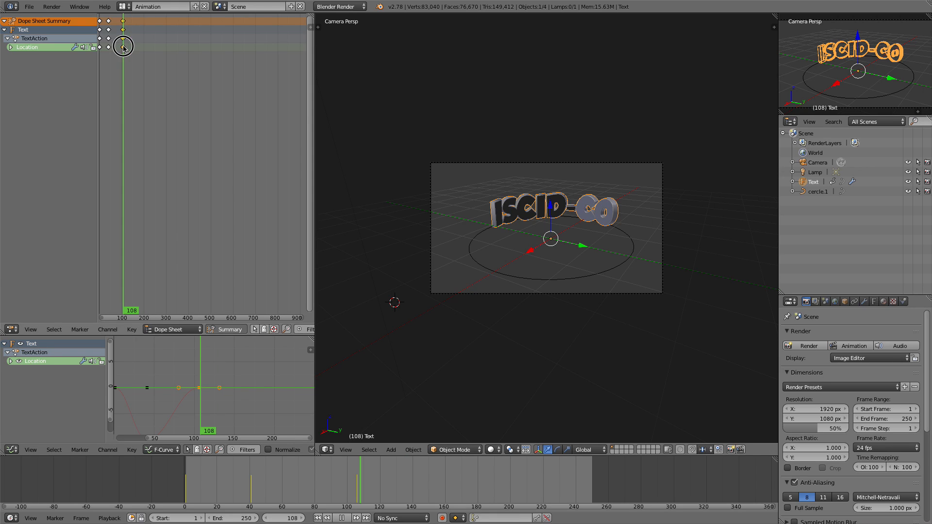
pyautogui.press('x')
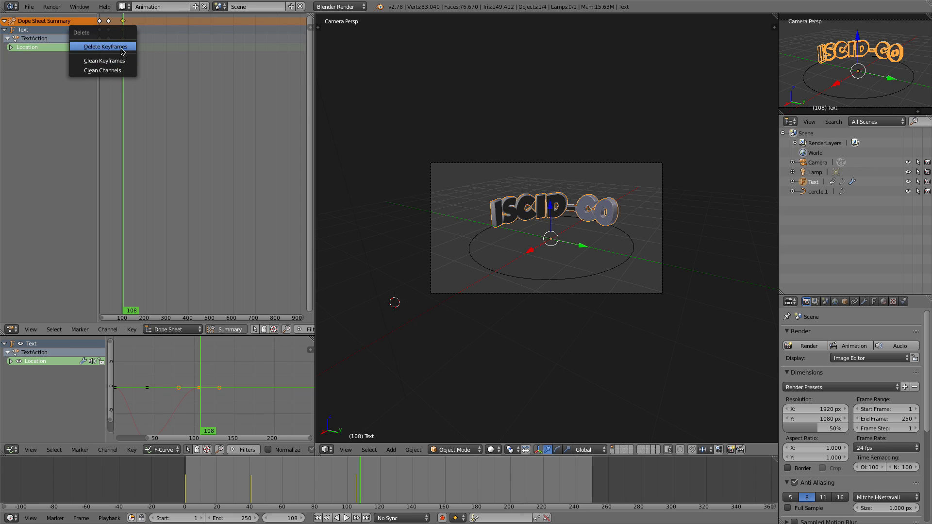
pyautogui.click(124, 47)
pyautogui.click(107, 48)
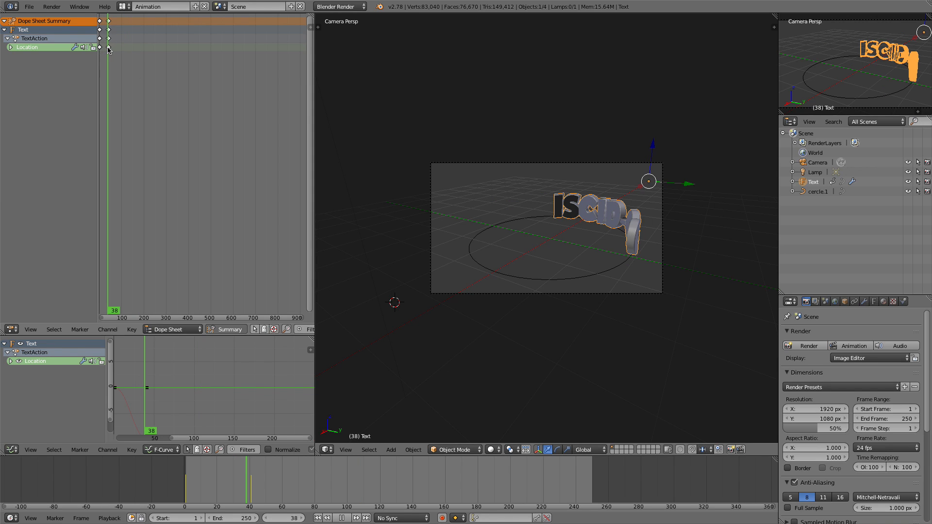
pyautogui.click(109, 47)
pyautogui.press('x')
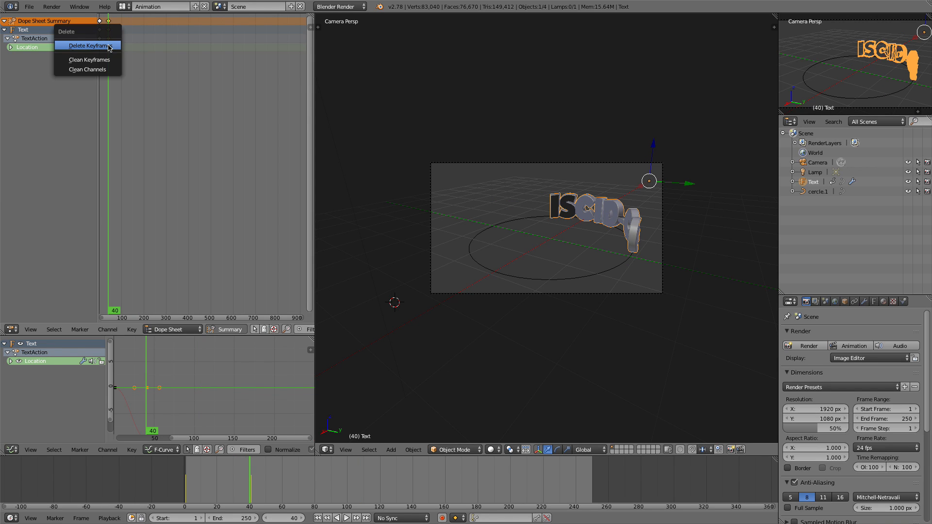
pyautogui.click(110, 47)
pyautogui.click(101, 48)
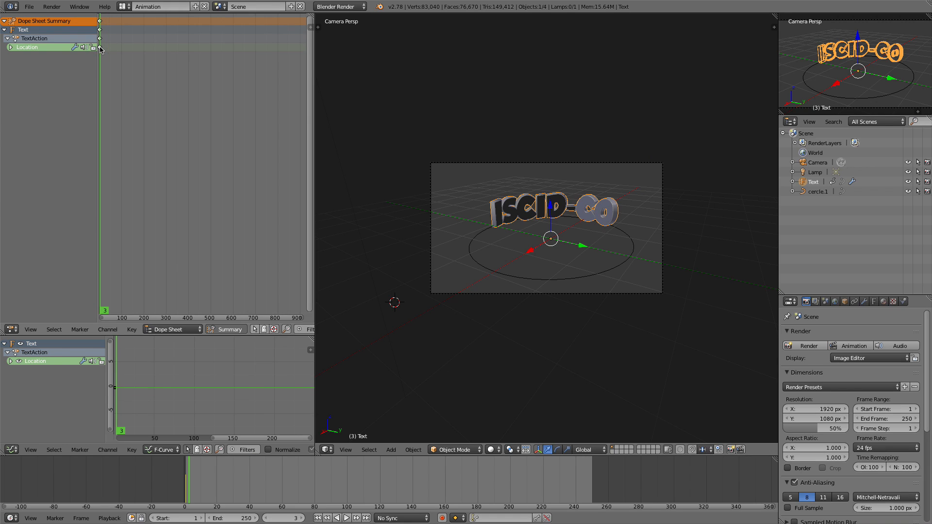
pyautogui.press('x')
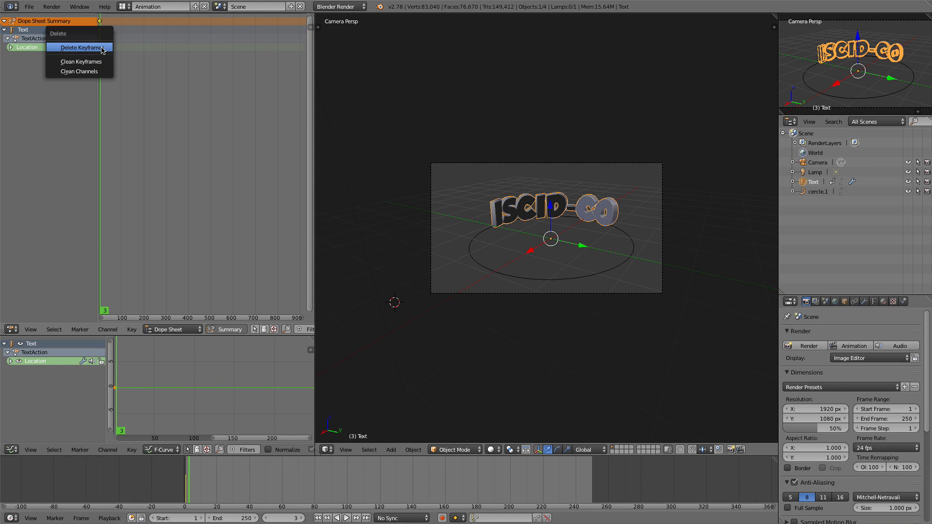
pyautogui.click(102, 47)
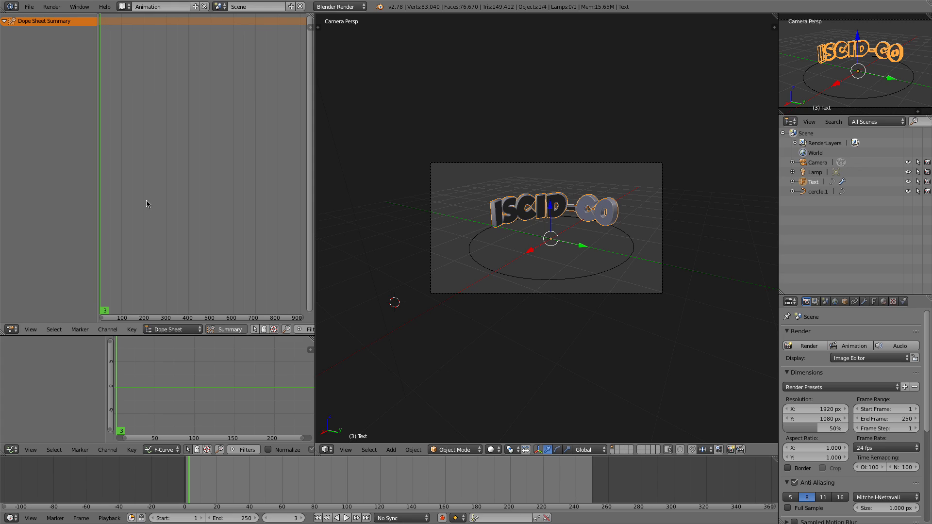
# - Insert a Location keyframe for the text at frame 4 and move the text about 5.9 units along the X axis
pyautogui.click(191, 501)
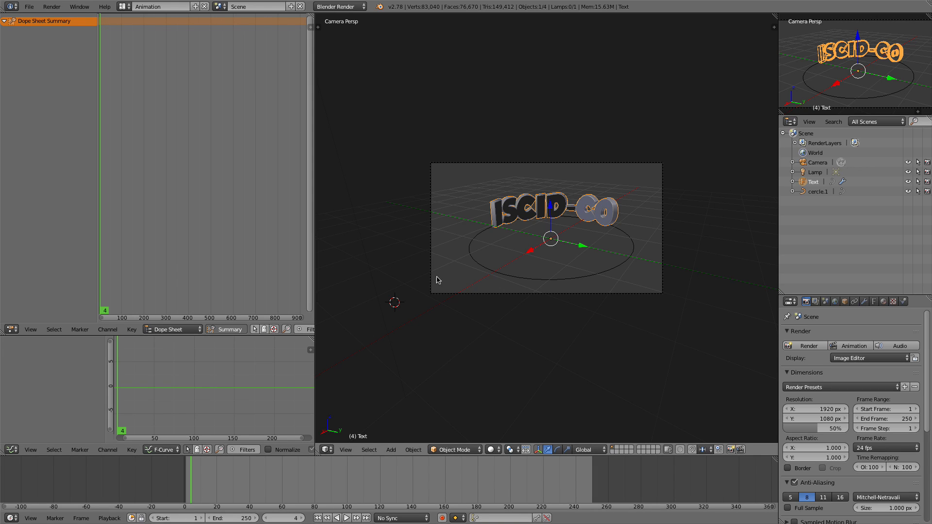
pyautogui.press('i')
pyautogui.click(494, 208)
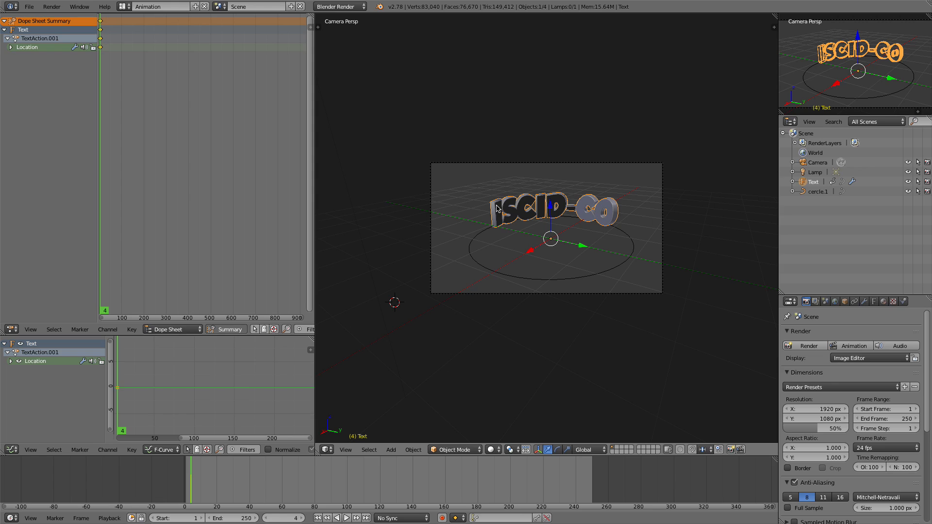
pyautogui.click(497, 208)
pyautogui.press('g')
pyautogui.press('x')
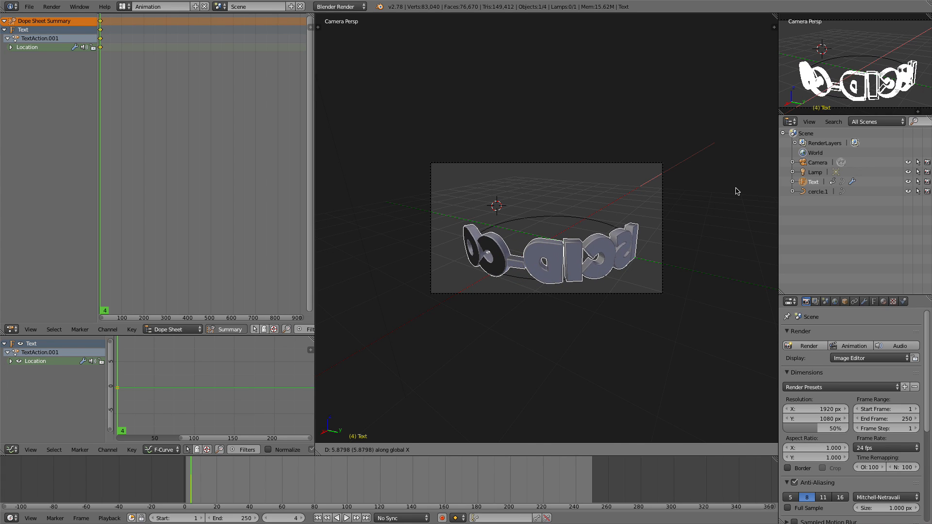
pyautogui.click(690, 210)
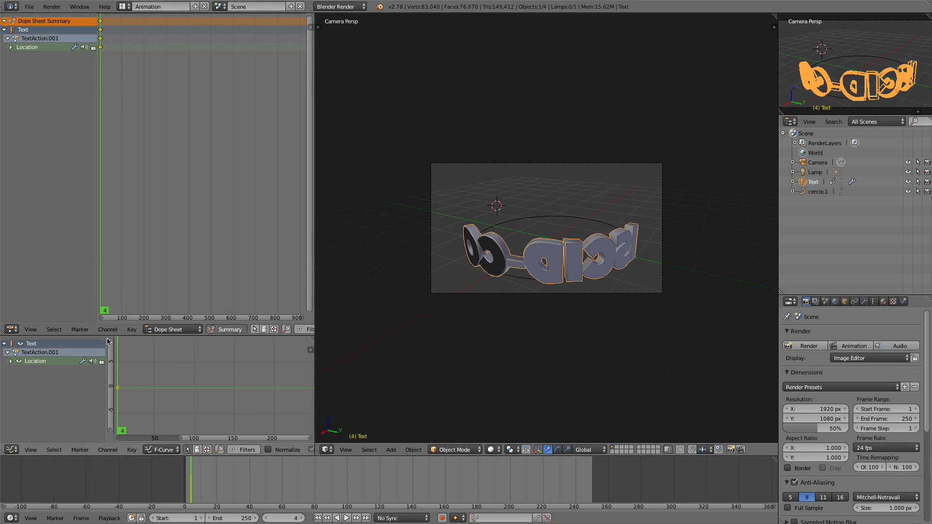
# - Expand the text's Location channels in the graph editor and set the X Location curve to linear extrapolation
pyautogui.click(11, 362)
pyautogui.click(32, 371)
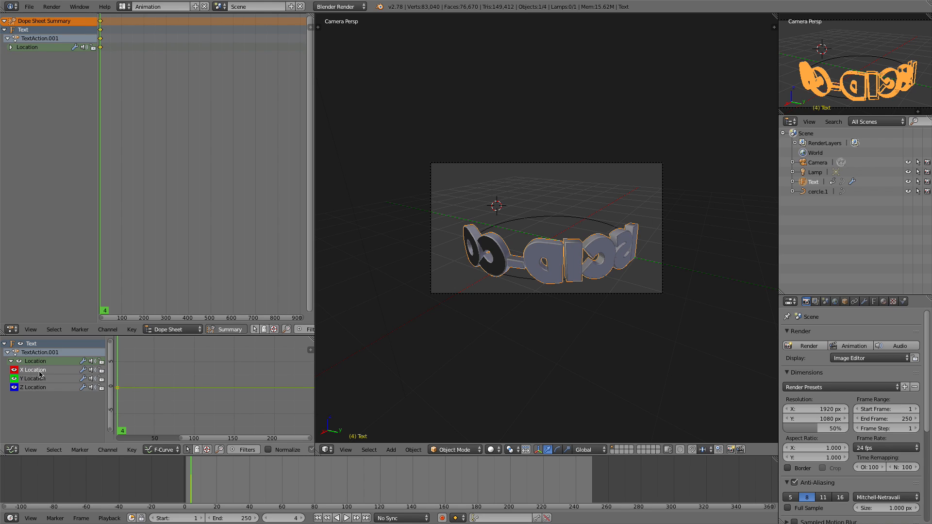
pyautogui.click(107, 450)
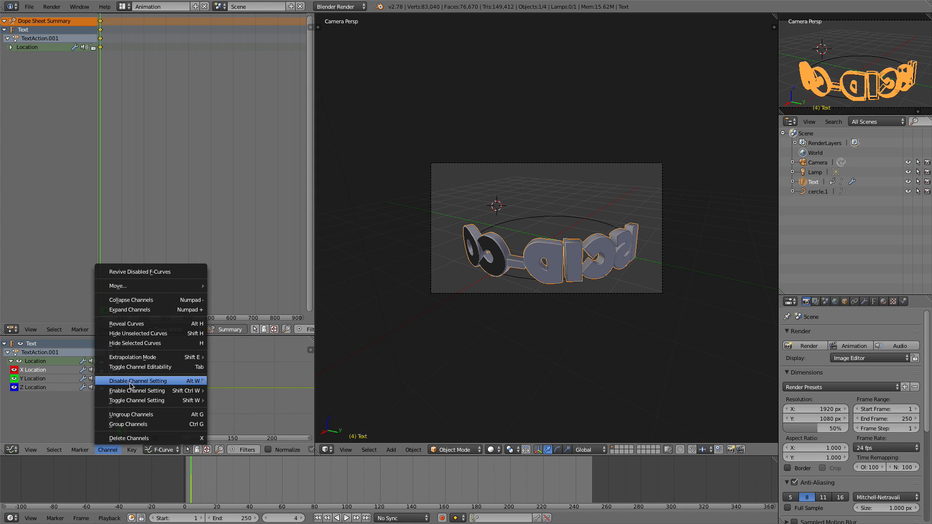
pyautogui.moveTo(132, 361)
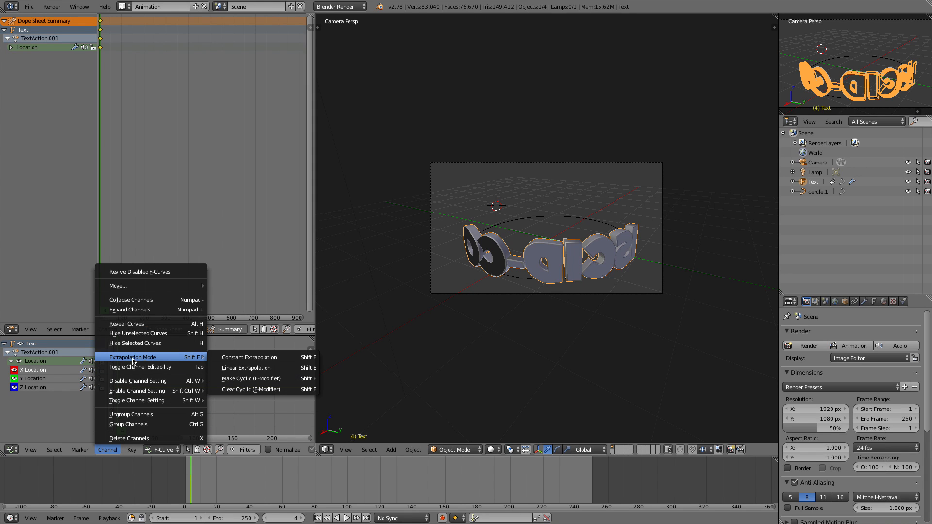
pyautogui.click(236, 369)
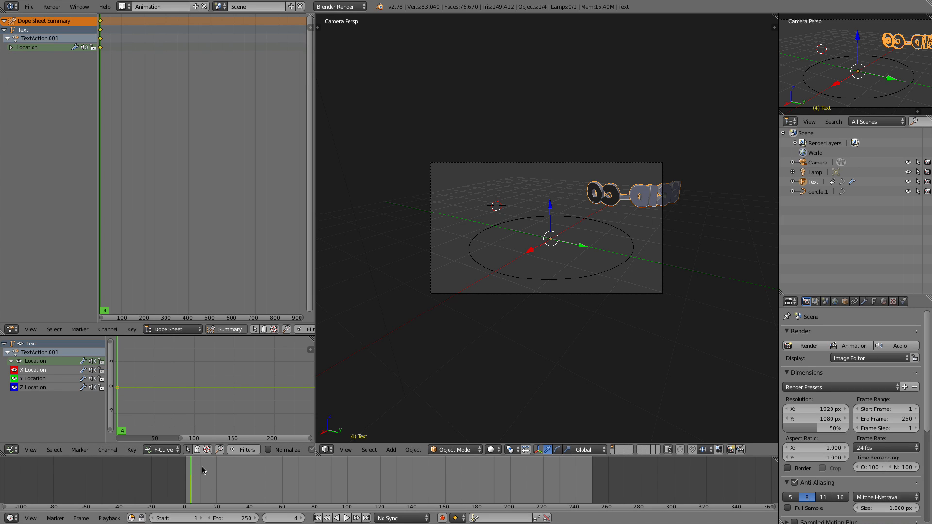
# - Play the animation, restart it from near the first frame to check the text's movement, and stop it
pyautogui.click(347, 518)
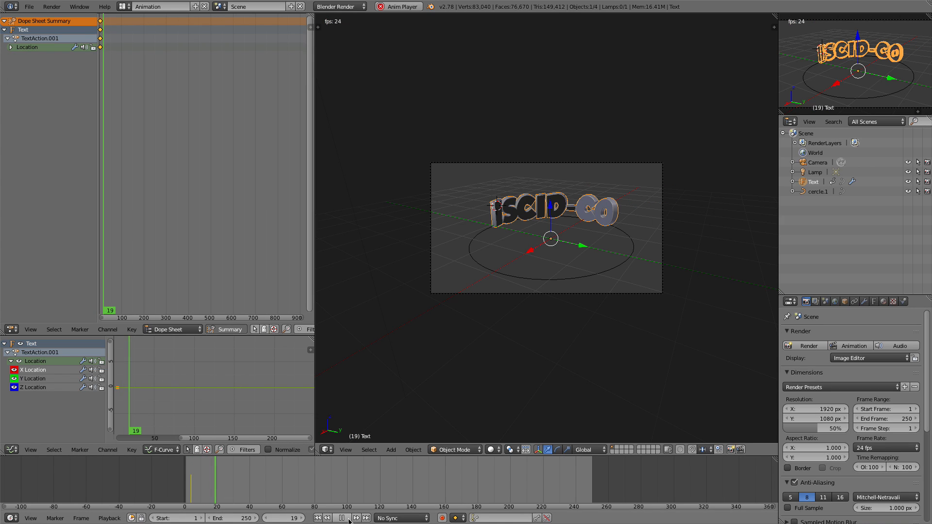
pyautogui.click(187, 497)
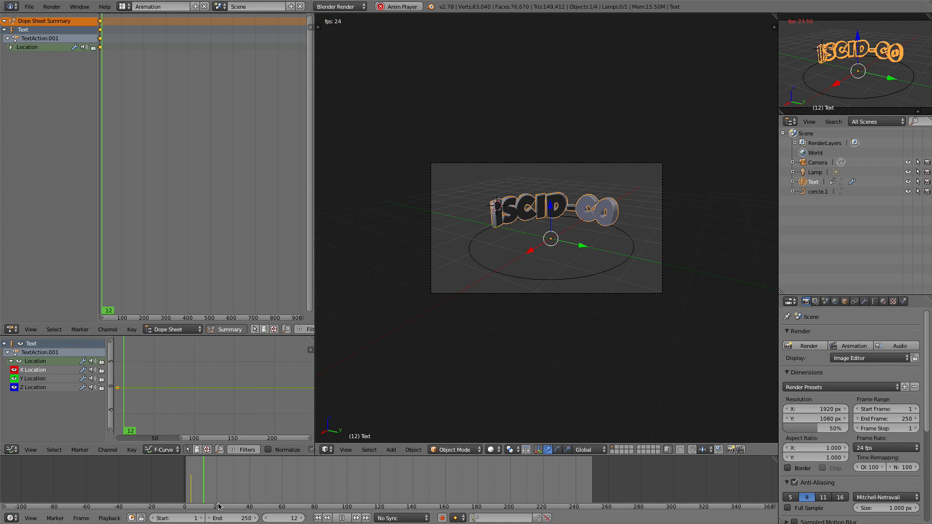
pyautogui.click(342, 518)
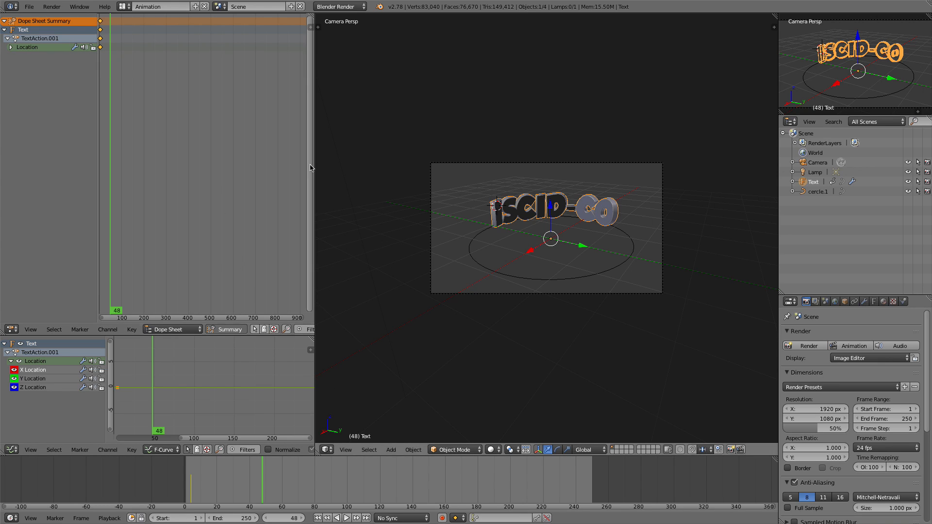
# - Delete the text's only Location keyframe from the dope sheet
pyautogui.click(100, 48)
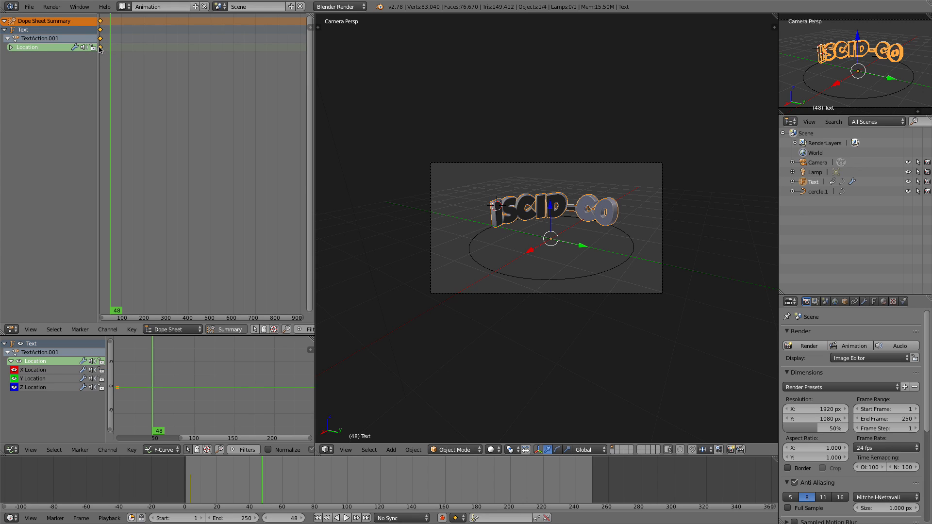
pyautogui.click(101, 51)
pyautogui.press('x')
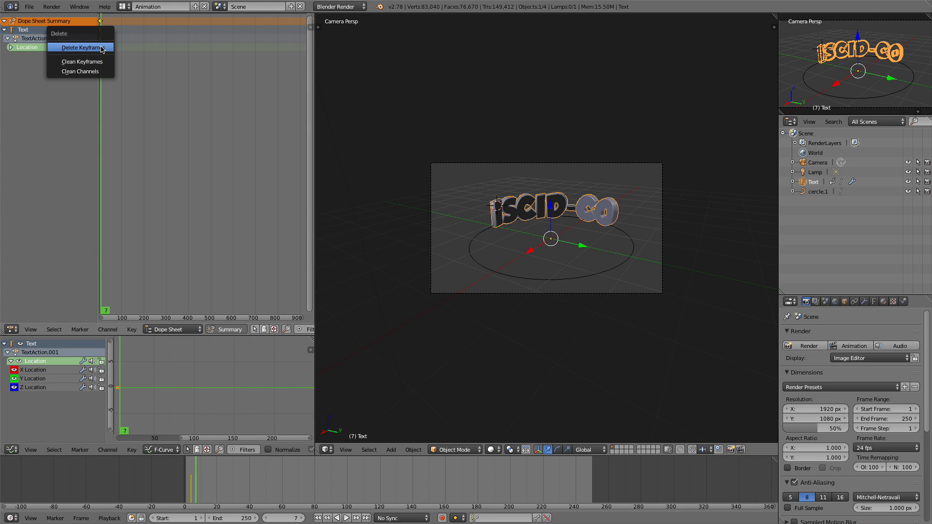
pyautogui.click(105, 61)
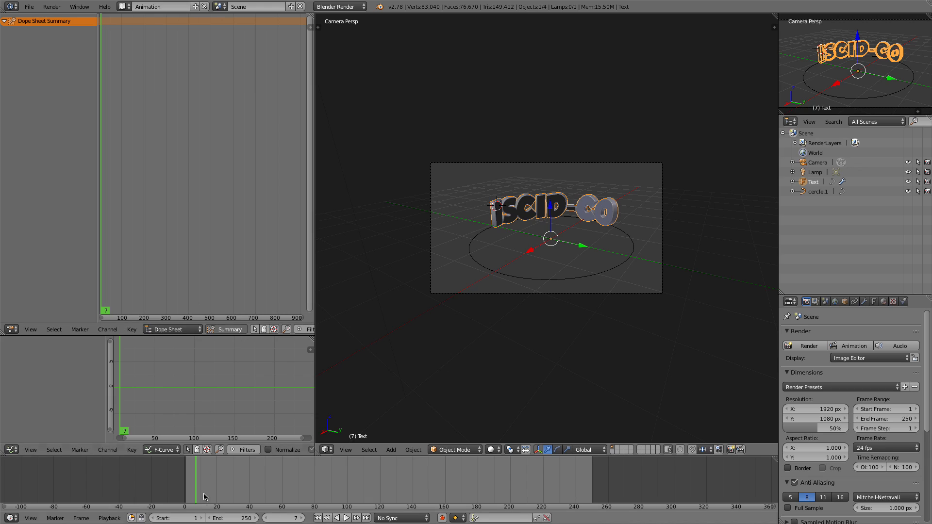
# - At frame 2, insert a Location keyframe for the text
pyautogui.keyDown('ctrl'); pyautogui.hscroll(-5, 190, 491); pyautogui.keyUp('ctrl')
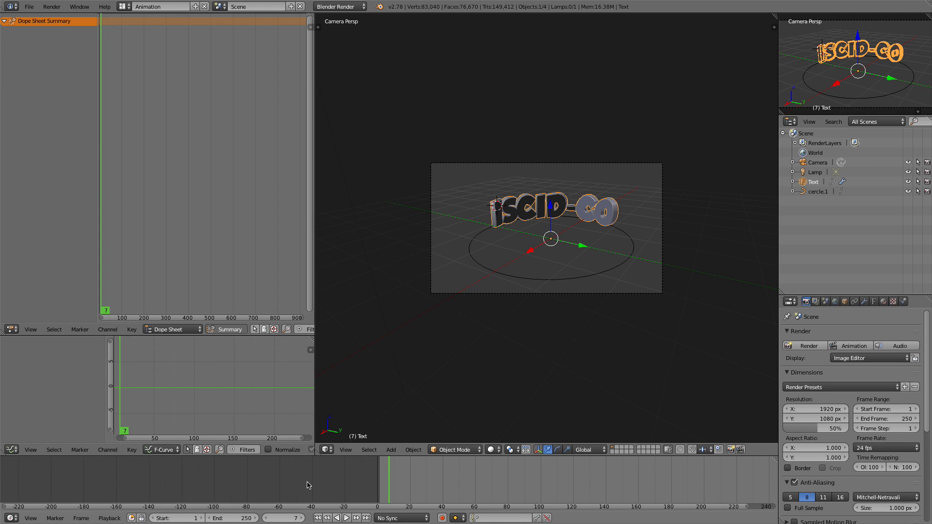
pyautogui.click(381, 492)
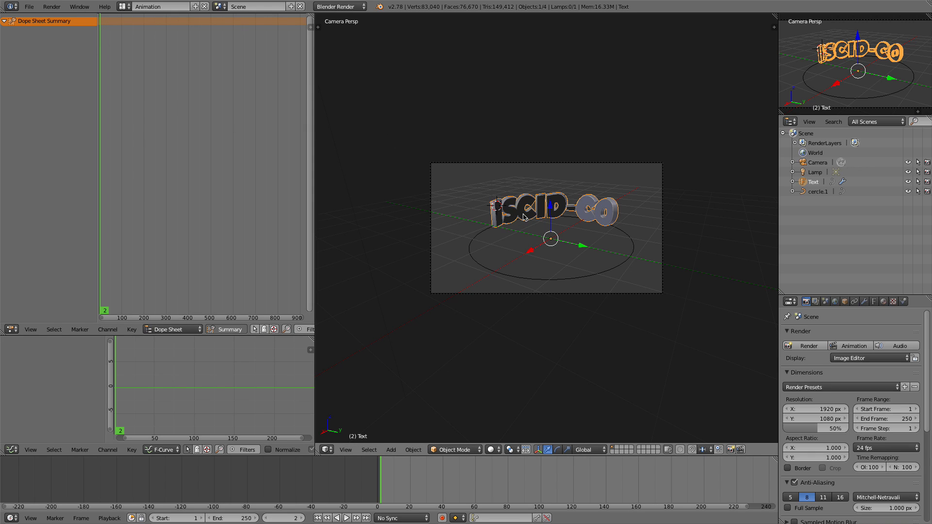
pyautogui.press('i')
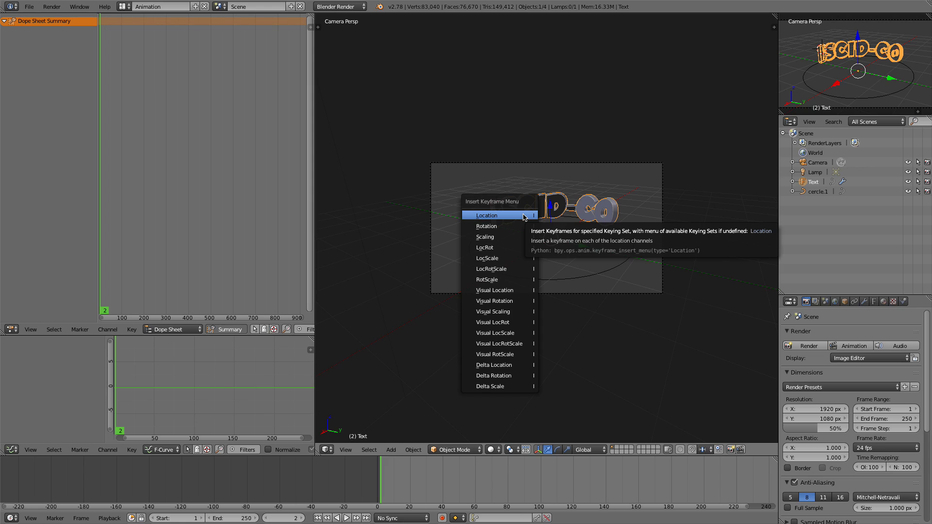
pyautogui.click(524, 216)
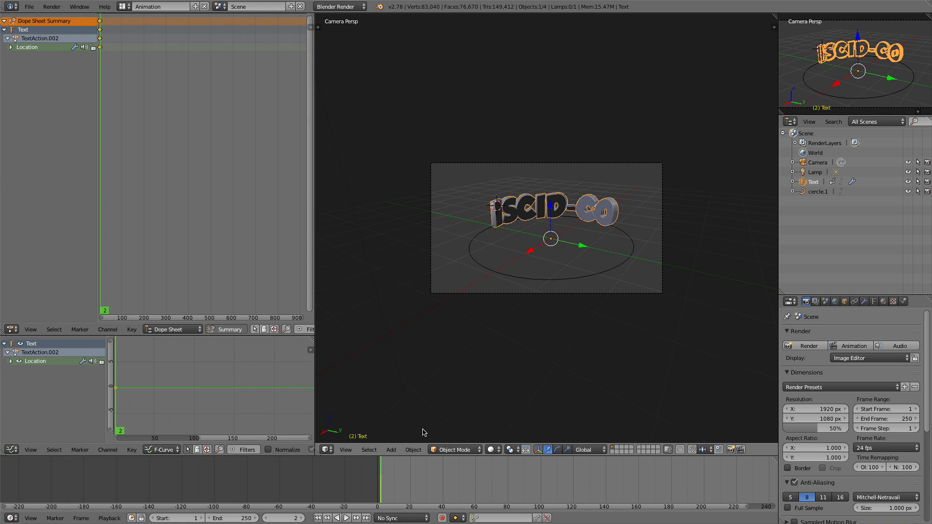
# - At frame 40, move the text around the circle in the negative X direction and insert a Location keyframe
pyautogui.click(442, 491)
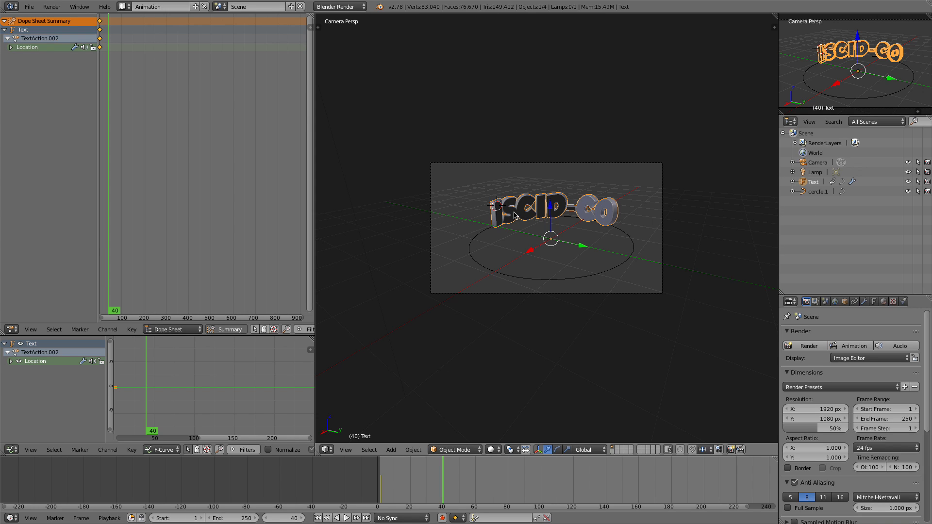
pyautogui.press('g')
pyautogui.press('x')
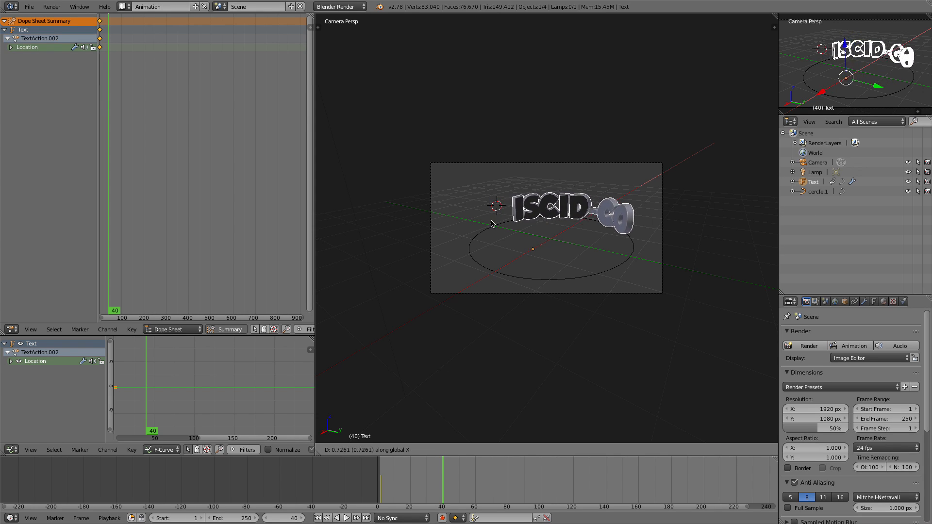
pyautogui.click(679, 241)
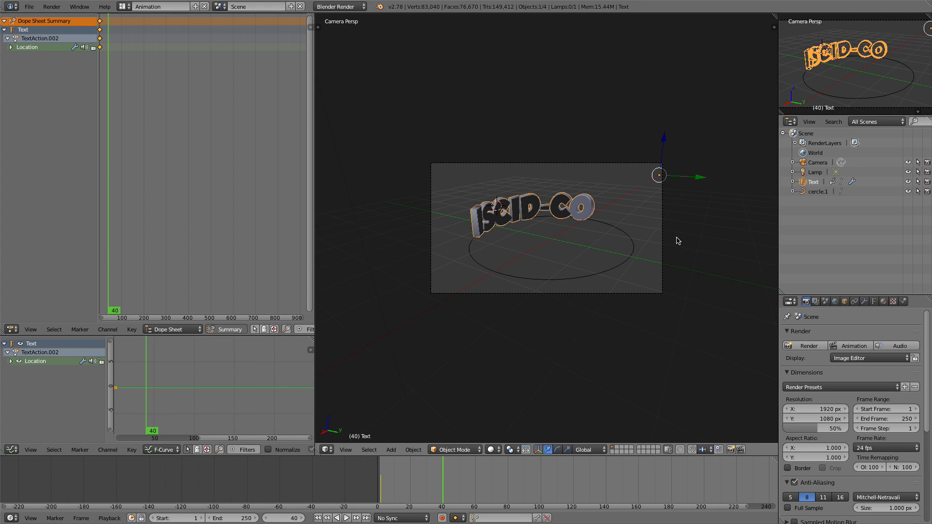
pyautogui.press('i')
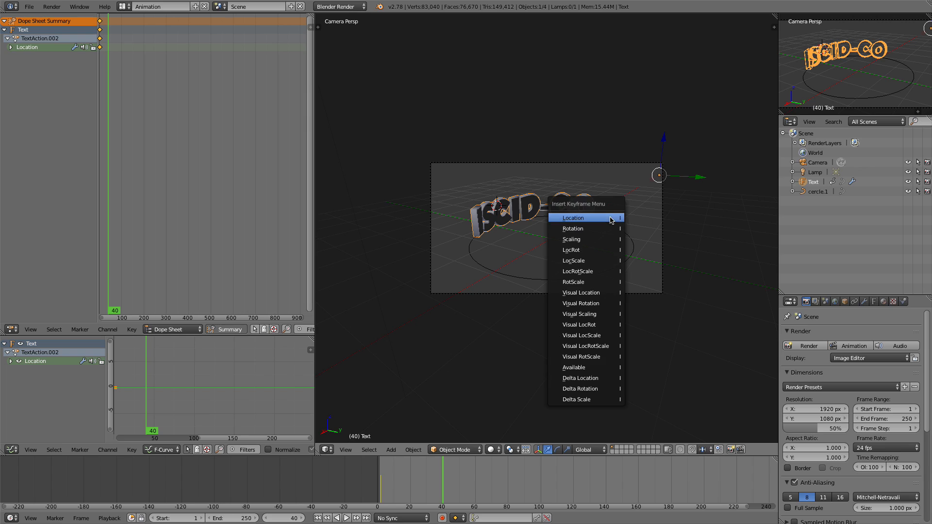
pyautogui.click(607, 221)
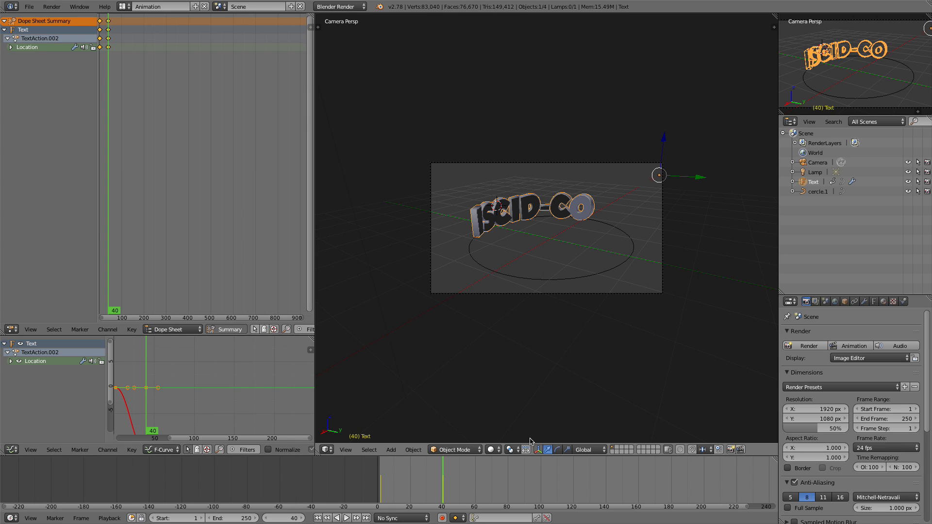
# - Play the animation from frame 3 to check the text's movement between the two keyframes, and stop it
pyautogui.click(382, 482)
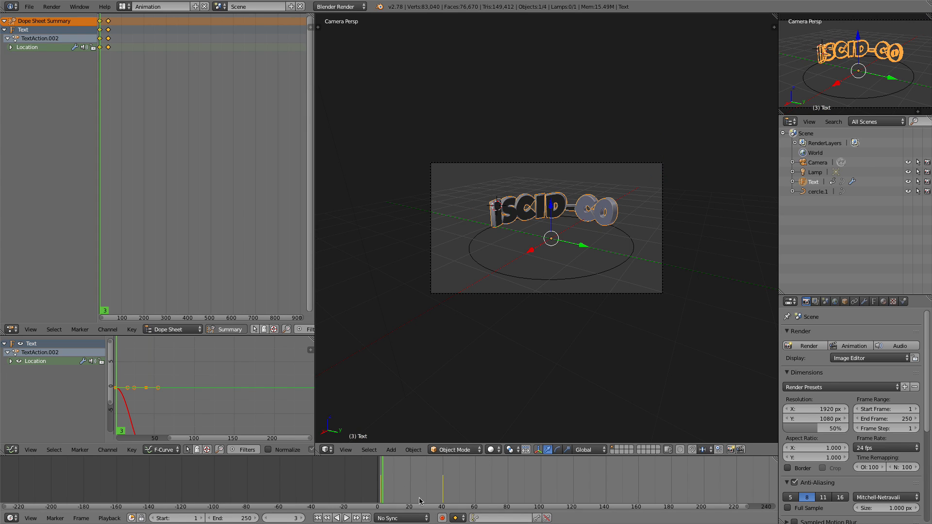
pyautogui.click(347, 518)
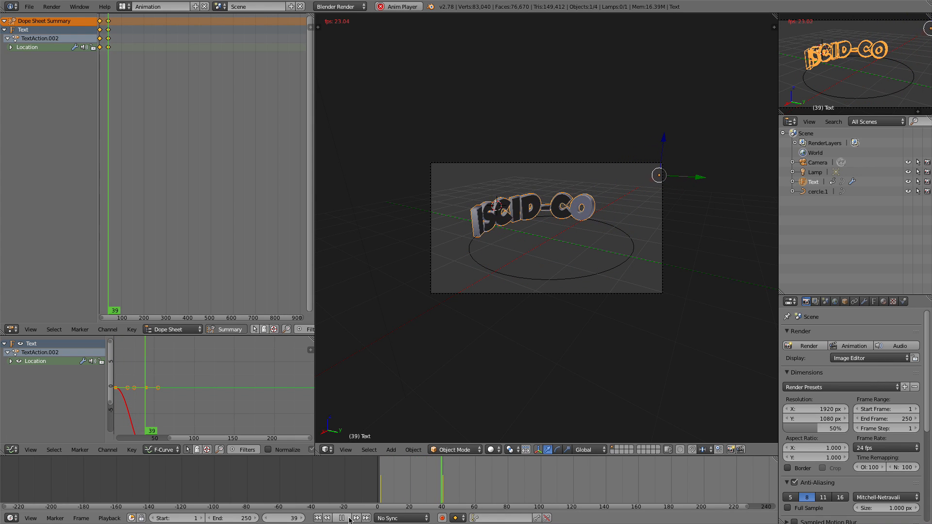
pyautogui.click(348, 519)
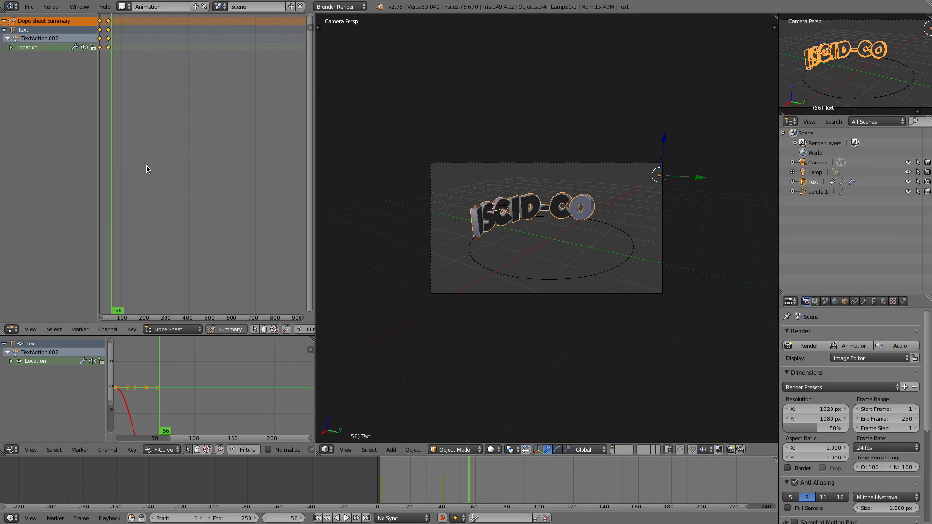
# - Copy the text's Location keyframe at frame 2 and paste it at frame 80
pyautogui.click(101, 50)
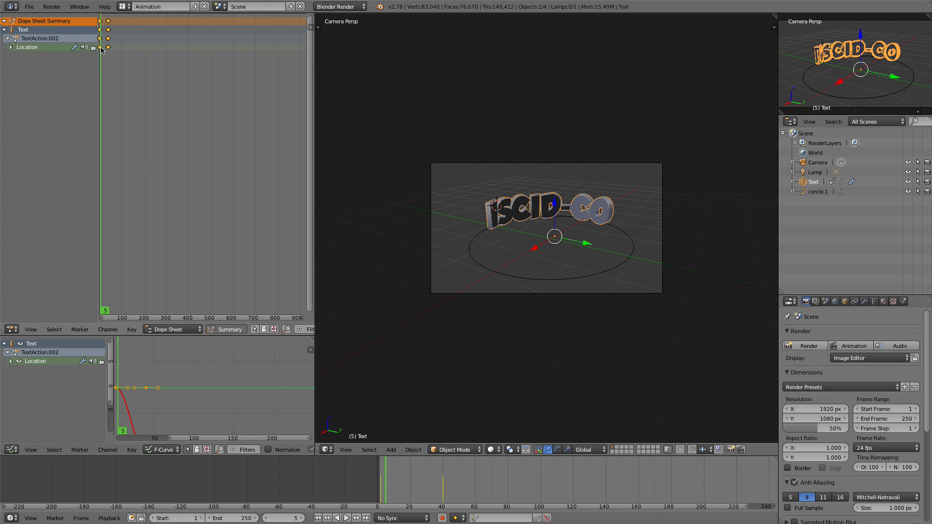
pyautogui.rightClick(101, 50)
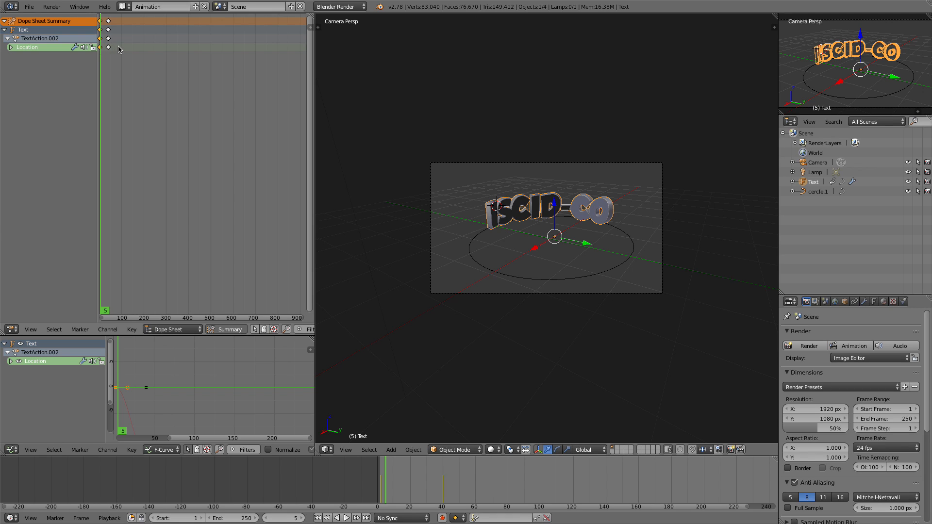
pyautogui.click(119, 49)
pyautogui.click(508, 495)
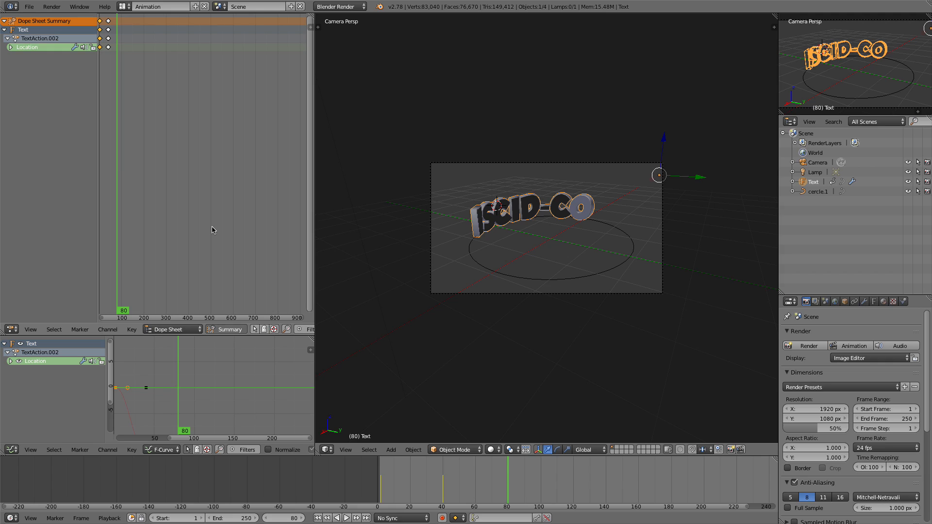
pyautogui.hotkey('ctrl', 'v')
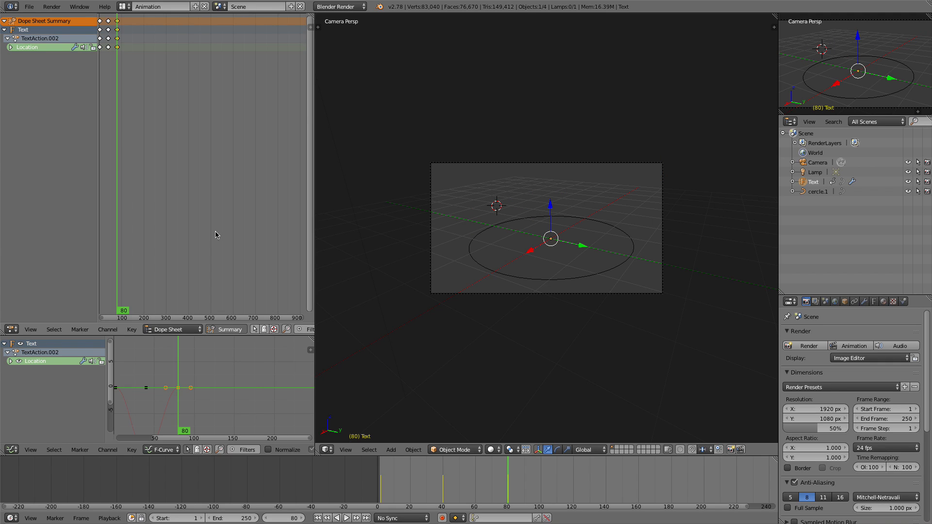
# - Play the animation from frame 3 past frame 80 to check the text's return to its start position, and stop it
pyautogui.click(387, 486)
pyautogui.click(383, 474)
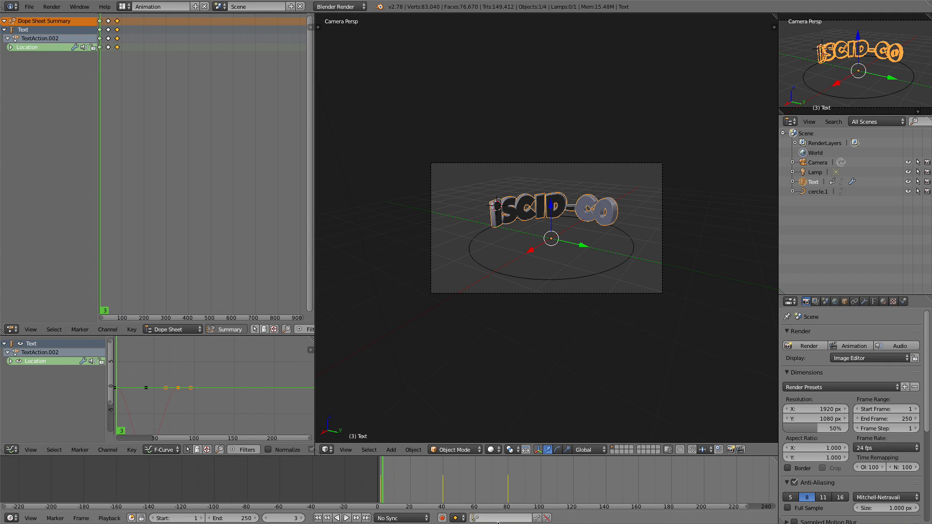
pyautogui.click(347, 519)
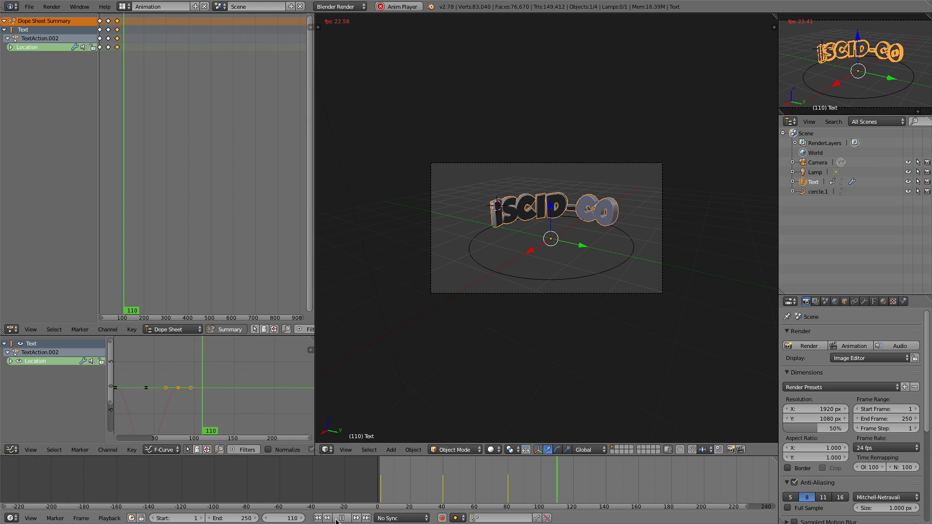
pyautogui.click(340, 519)
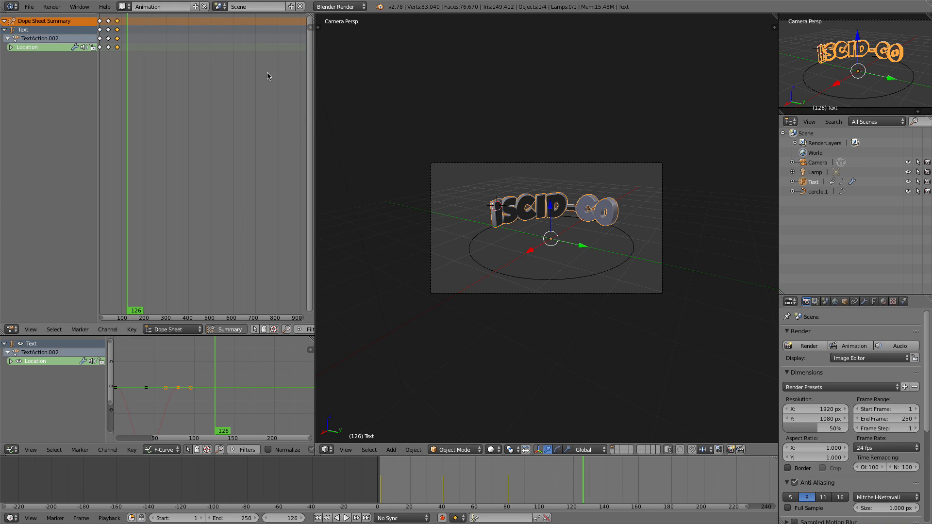
# - Switch the screen layout from Animation to Video Editing
pyautogui.click(142, 7)
pyautogui.click(124, 7)
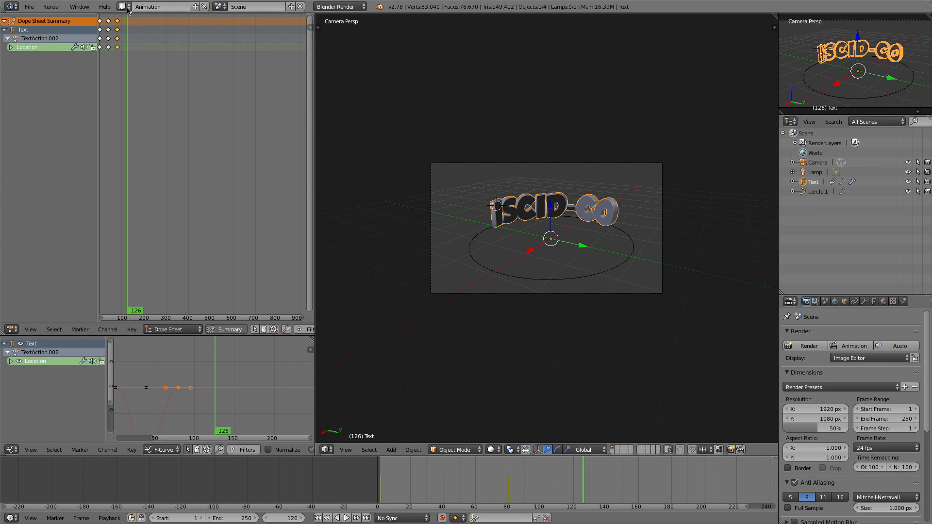
pyautogui.click(125, 7)
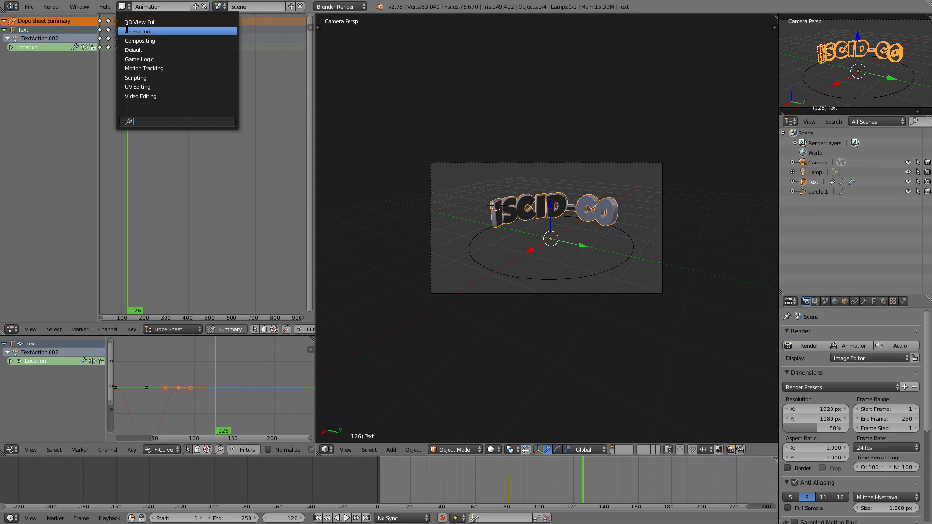
pyautogui.click(146, 96)
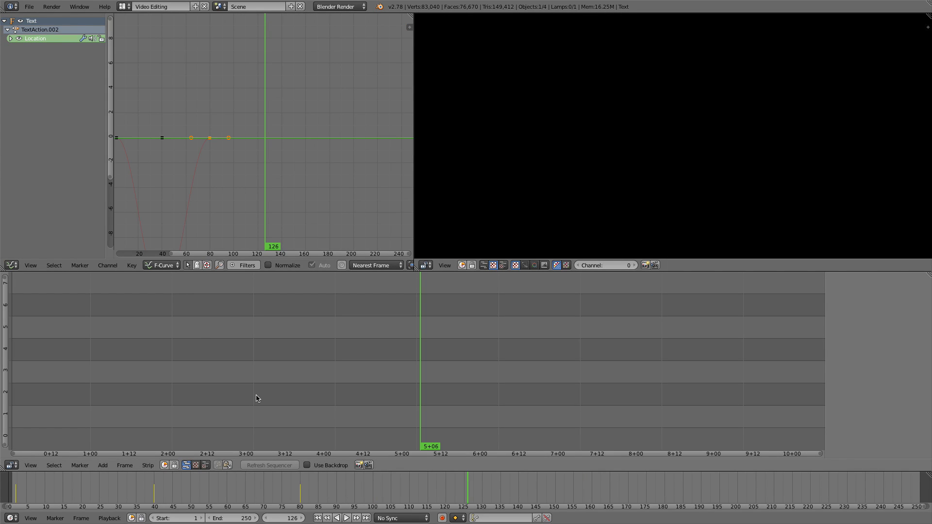
# - Add the Desktop file "2 Unlimited - Let the beat control your body [HD].mp3" as a sound strip at frame 126, channel 1
pyautogui.click(104, 466)
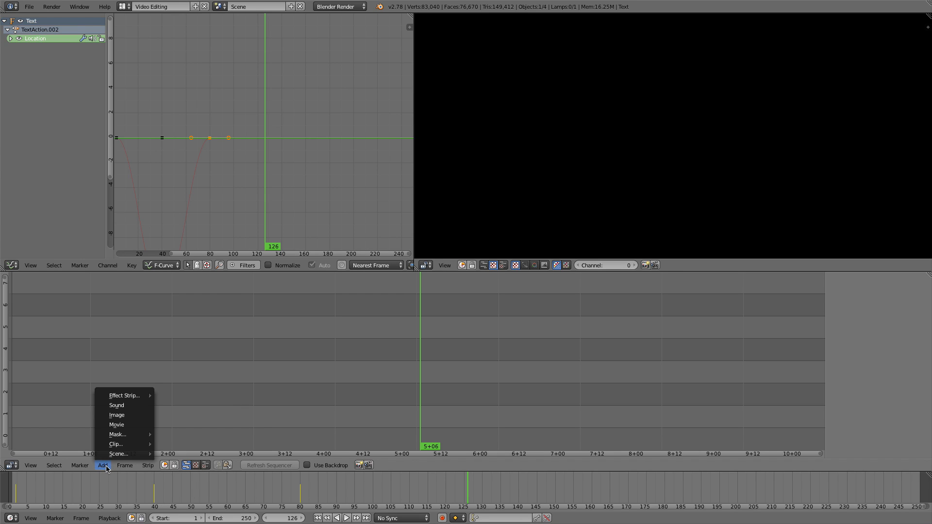
pyautogui.click(116, 407)
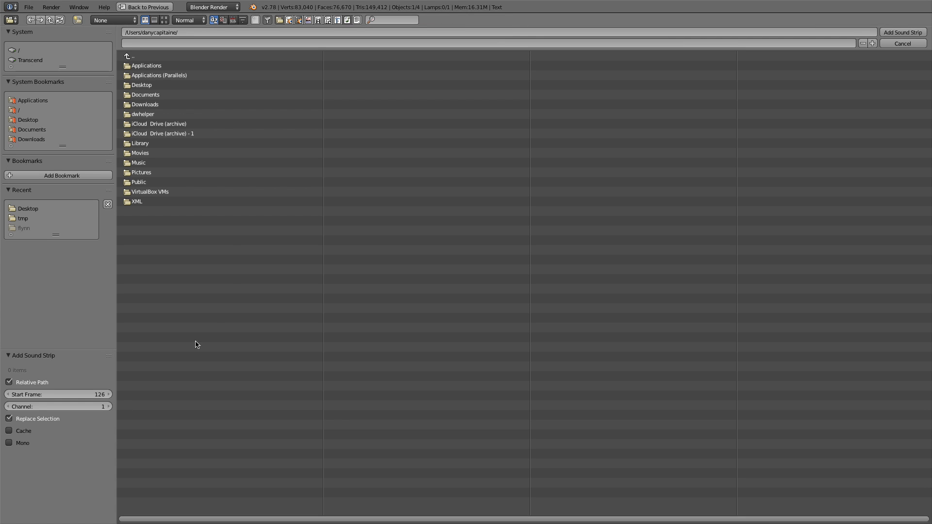
pyautogui.click(29, 122)
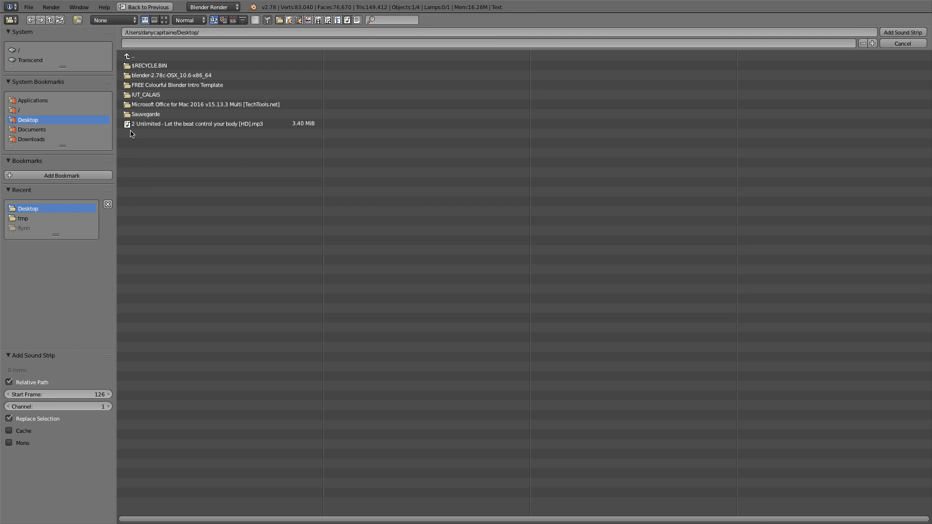
pyautogui.click(174, 125)
pyautogui.doubleClick(180, 125)
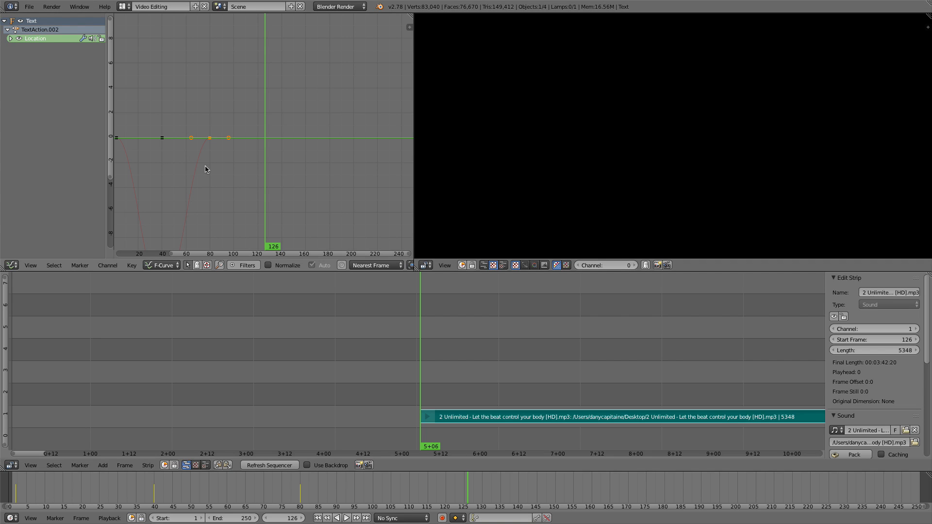
# - Move the sound strip earlier in the sequencer so it starts at frame 56
pyautogui.moveTo(466, 421); pyautogui.dragTo(447, 419)
pyautogui.moveTo(438, 418); pyautogui.dragTo(212, 422, button='right')
pyautogui.scroll(1, 212, 422)
pyautogui.scroll(-6, 346, 447)
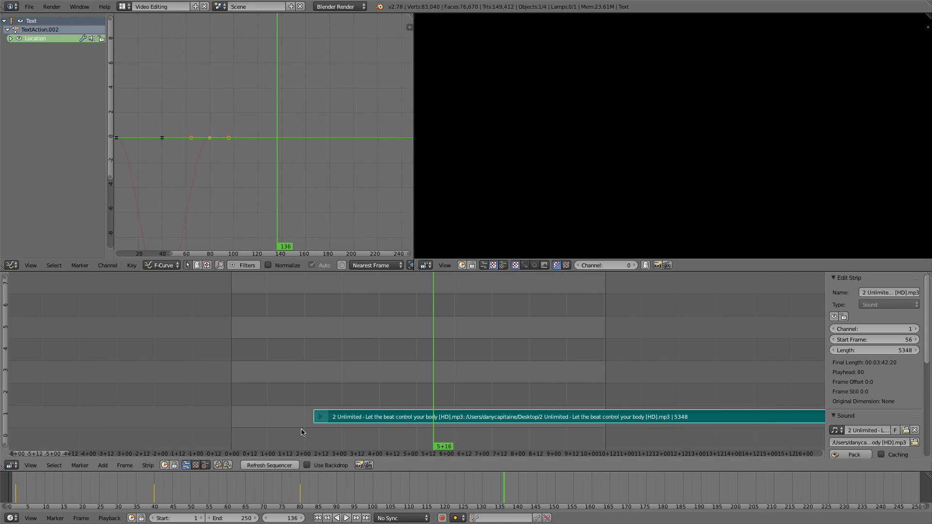
pyautogui.scroll(-2, 137, 492)
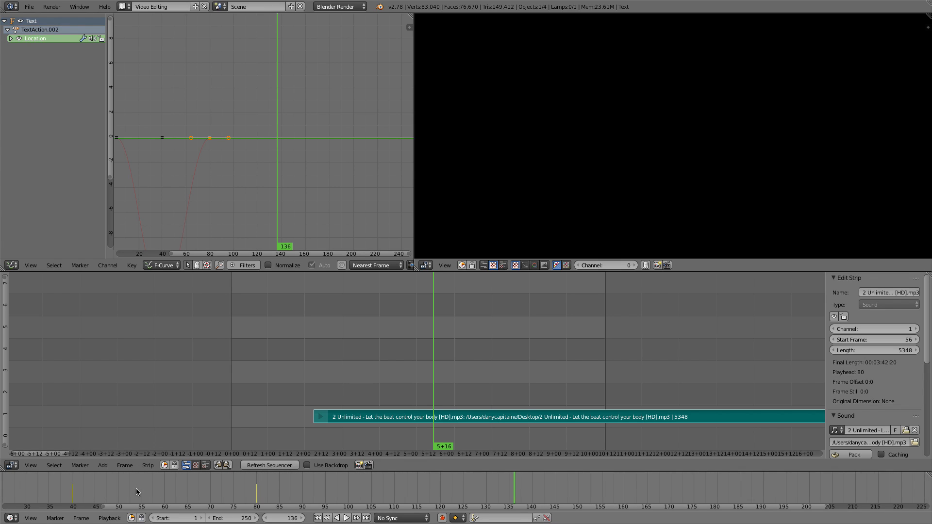
pyautogui.scroll(-2, 136, 492)
# - Shift the sound strip to start at frame -14, and play from frame 5 to check where the music begins
pyautogui.click(342, 419)
pyautogui.moveTo(343, 418); pyautogui.dragTo(238, 417)
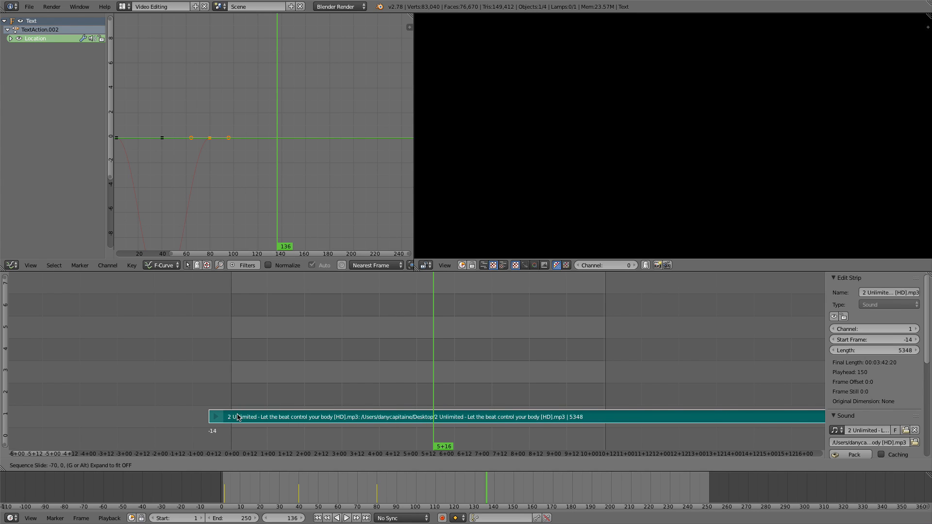
pyautogui.rightClick(243, 417)
pyautogui.click(237, 415)
pyautogui.moveTo(332, 417); pyautogui.dragTo(227, 418)
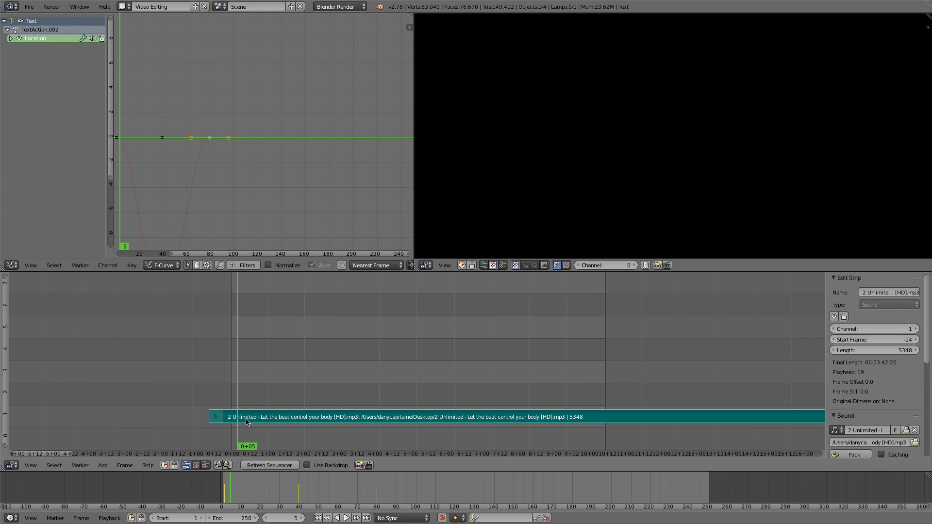
pyautogui.click(347, 518)
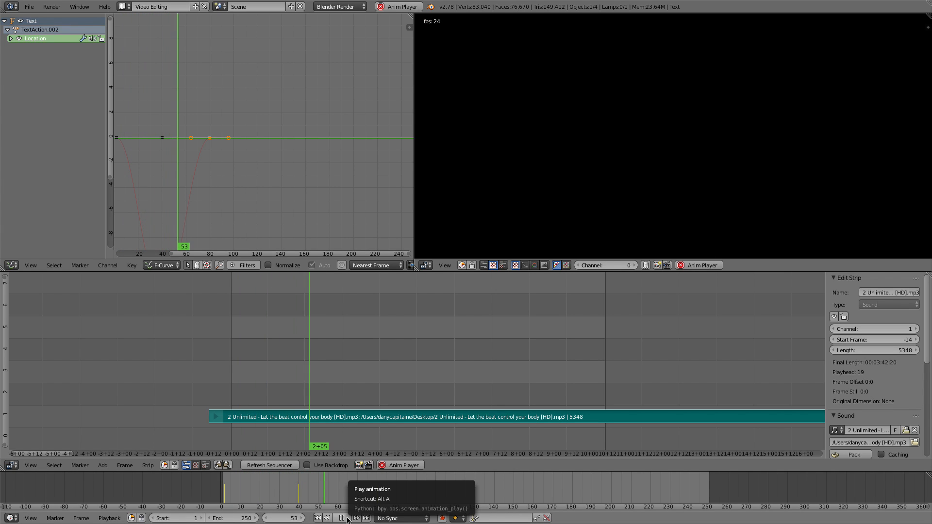
pyautogui.click(343, 518)
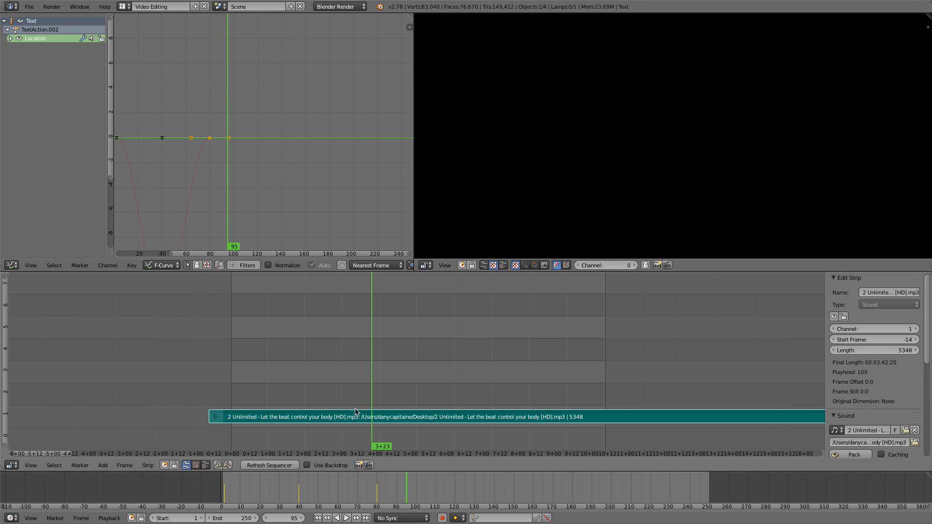
# - Shift the sound strip to start at frame -75, and play from frame 2 to check the music's timing
pyautogui.moveTo(340, 423); pyautogui.dragTo(248, 419)
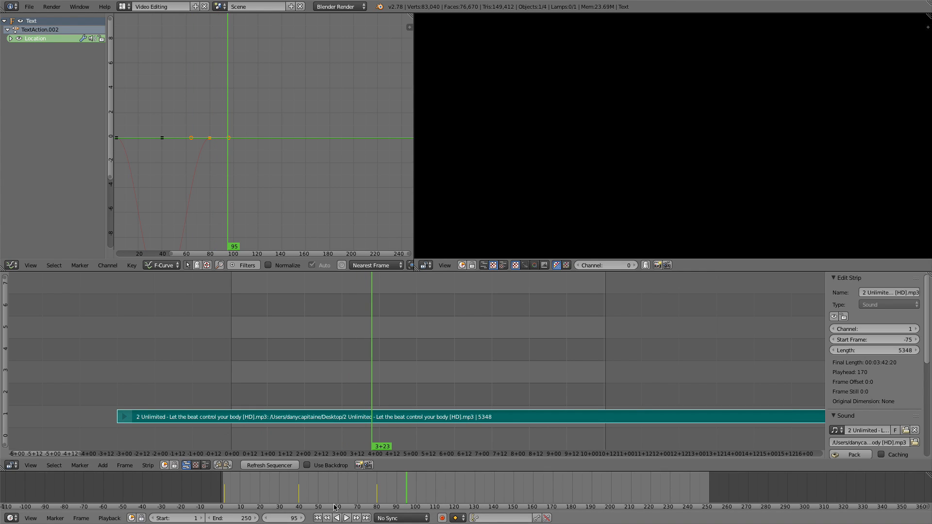
pyautogui.hotkey('shift', 'Left')
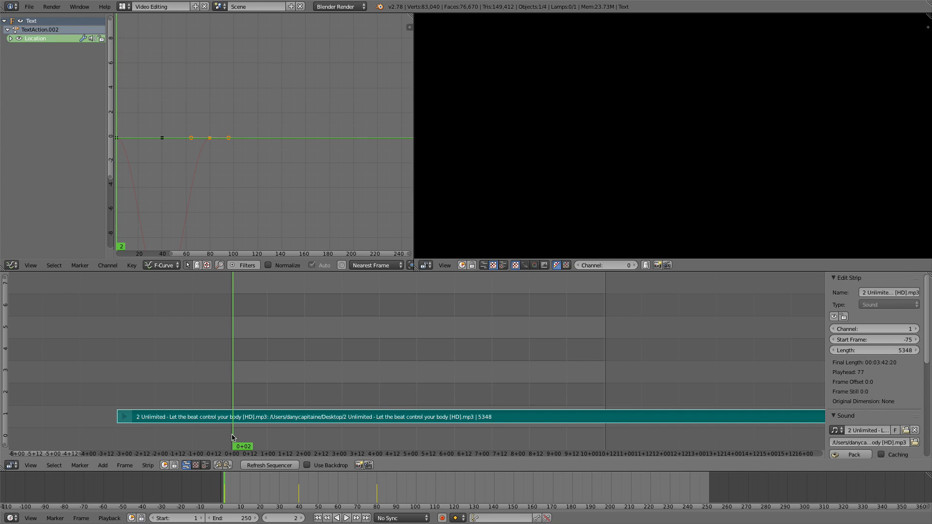
pyautogui.click(347, 518)
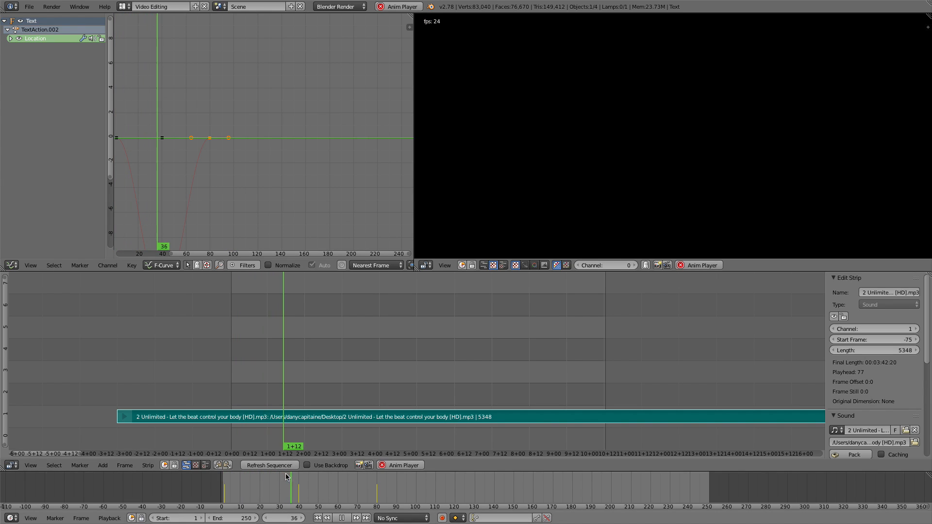
pyautogui.hotkey('alt', 'a')
# - Shift the sound strip to start at frame -66, and play from frame 1 to check the music's timing
pyautogui.moveTo(222, 421); pyautogui.dragTo(249, 422)
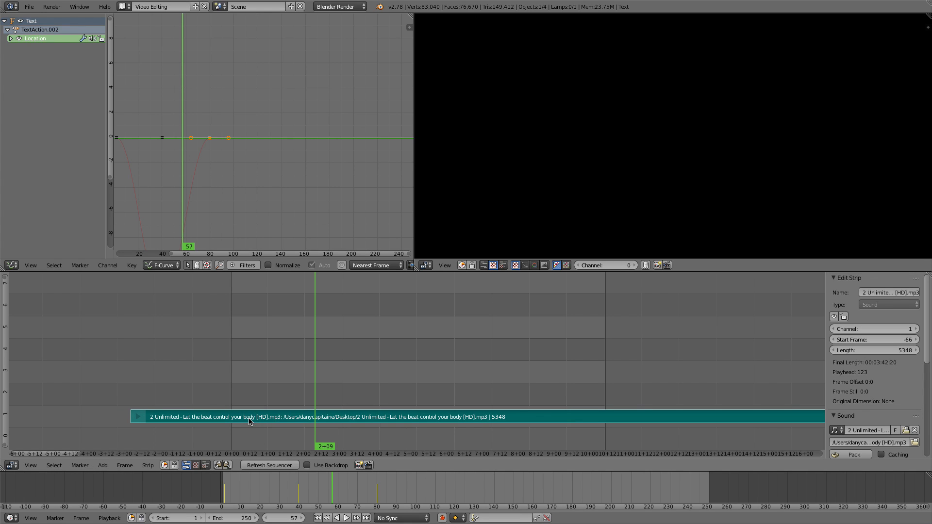
pyautogui.click(232, 439)
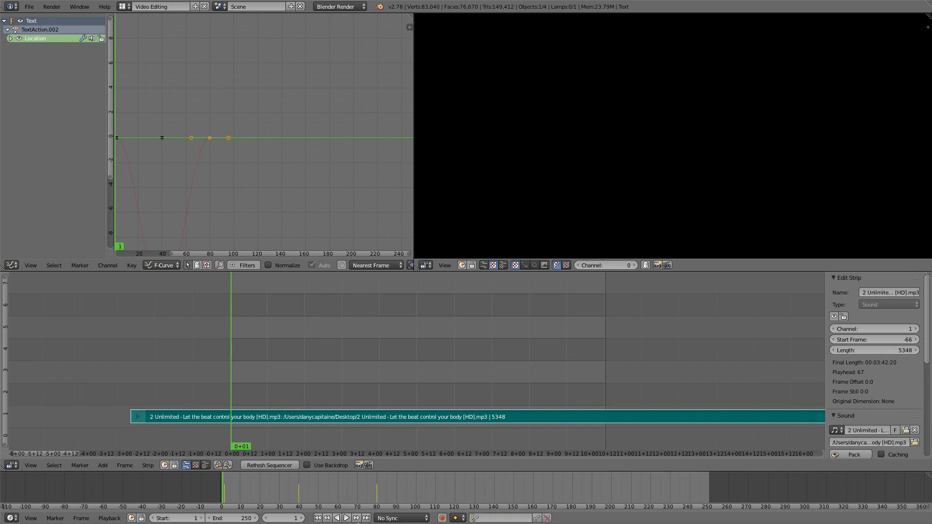
pyautogui.click(349, 518)
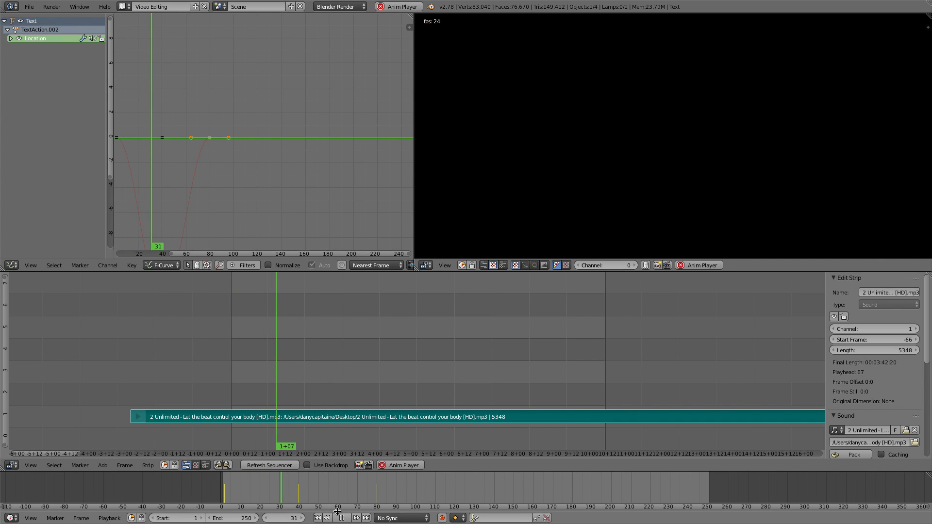
pyautogui.click(344, 518)
# - Shift the sound strip to start at frame -53, play from frame 0 to check the music, and stop the playback
pyautogui.moveTo(243, 420); pyautogui.dragTo(260, 421)
pyautogui.hotkey('shift', 'Left')
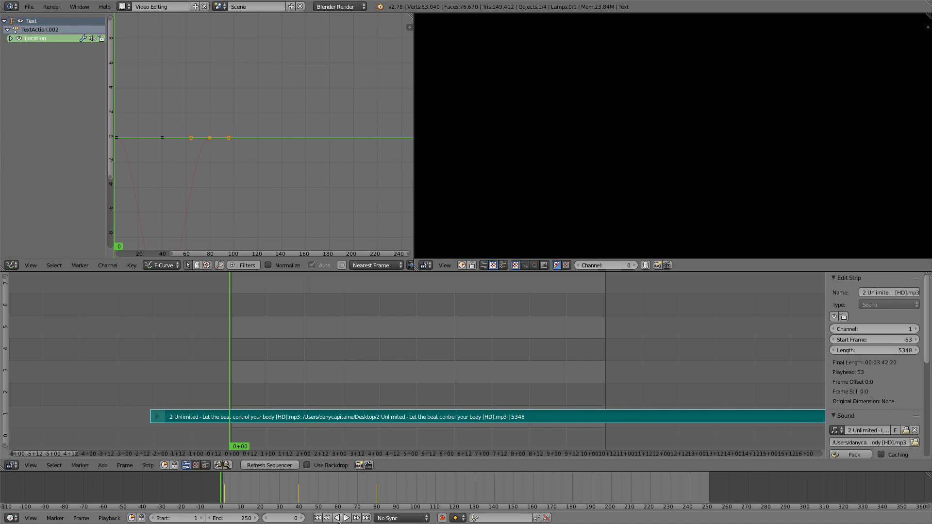
pyautogui.click(345, 519)
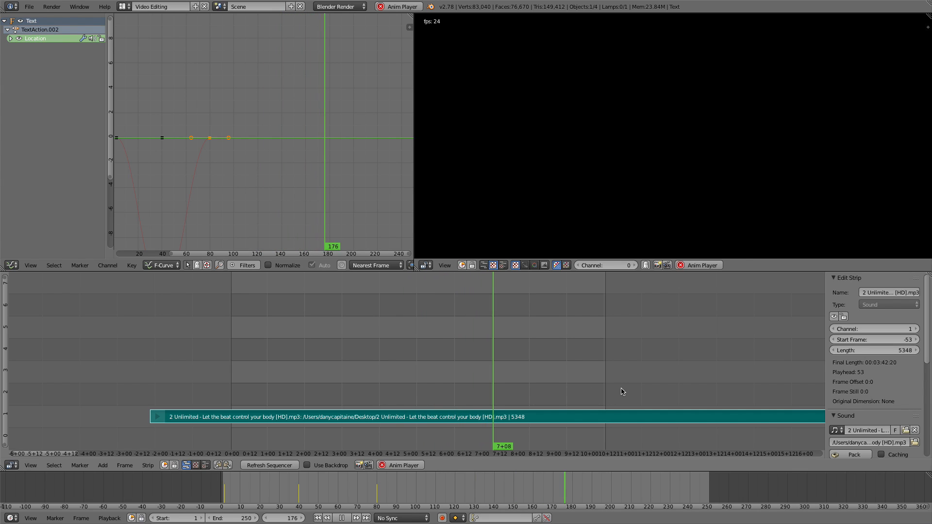
pyautogui.click(348, 518)
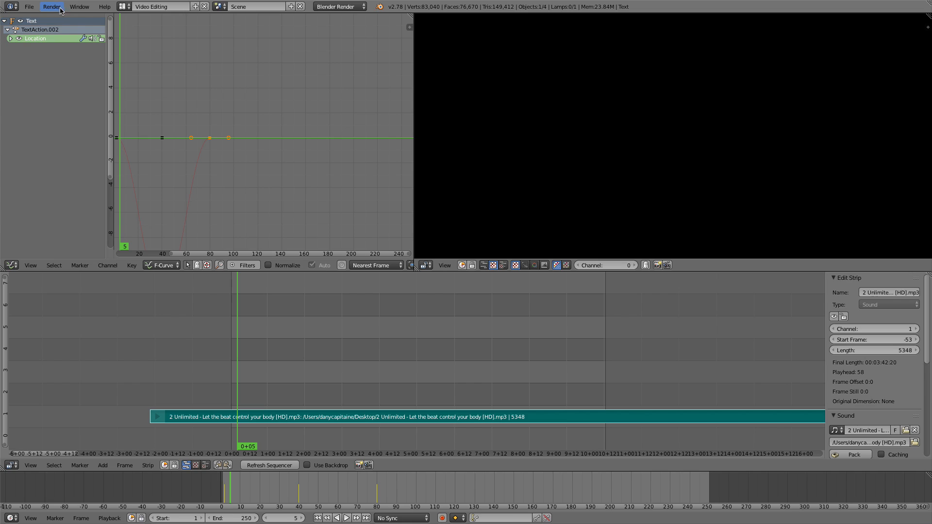
# - Switch to the Default screen layout, show the scene's render settings, and widen the area that holds them
pyautogui.click(124, 7)
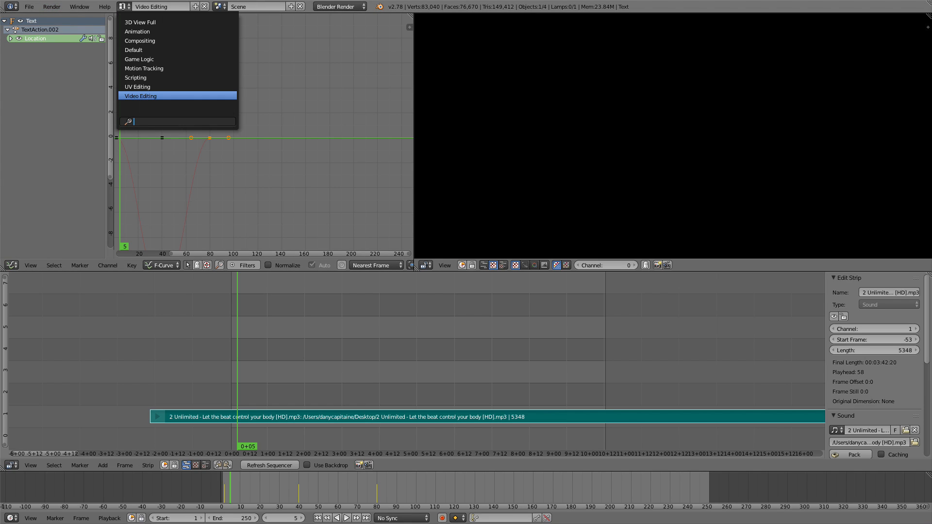
pyautogui.click(136, 50)
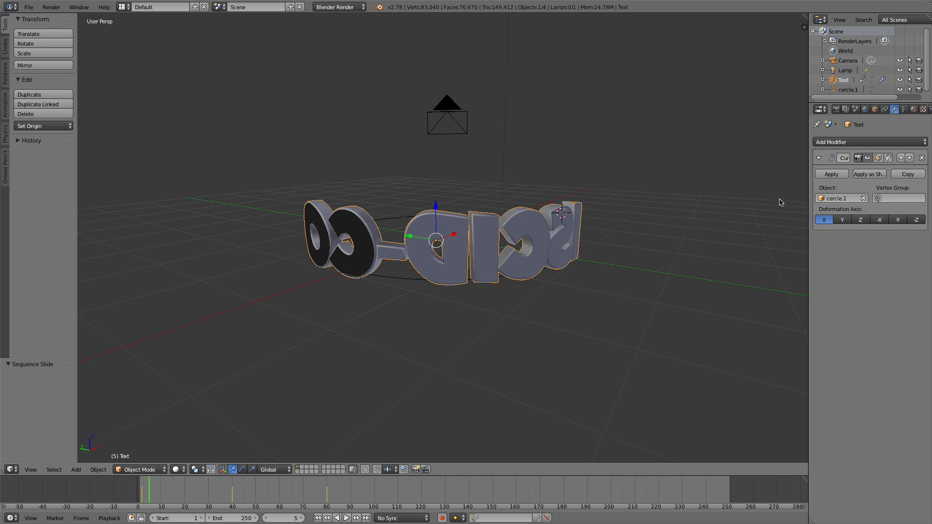
pyautogui.click(837, 109)
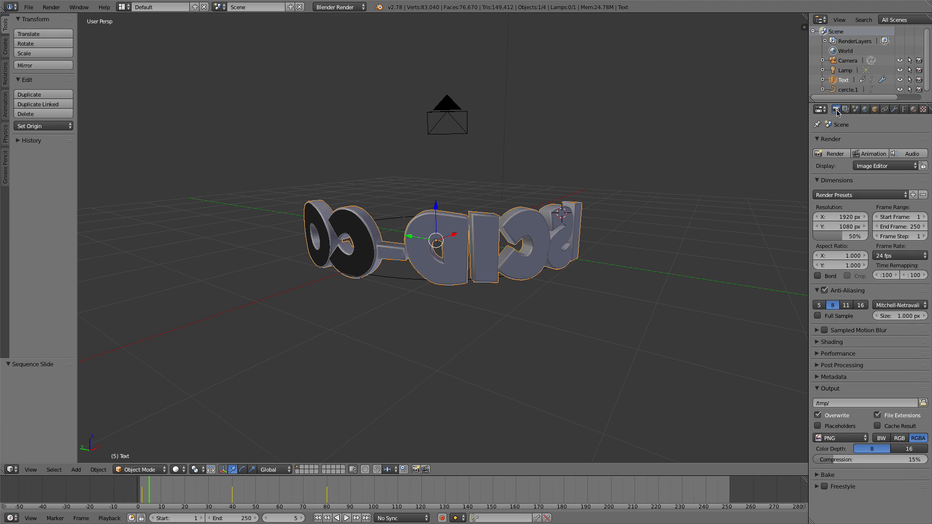
pyautogui.moveTo(810, 169); pyautogui.dragTo(734, 168)
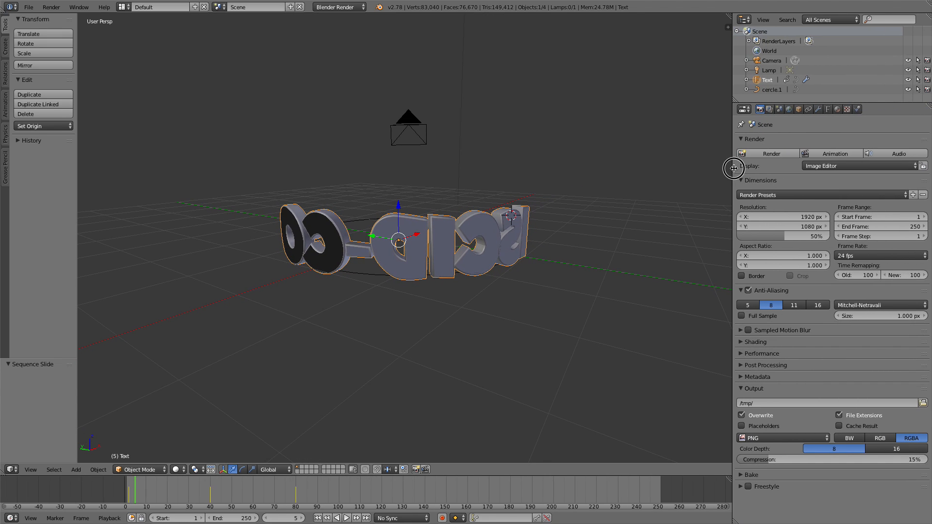
# - Render a still image of frame 5 to check the text, and return the image editor area to the 3D view
pyautogui.click(772, 155)
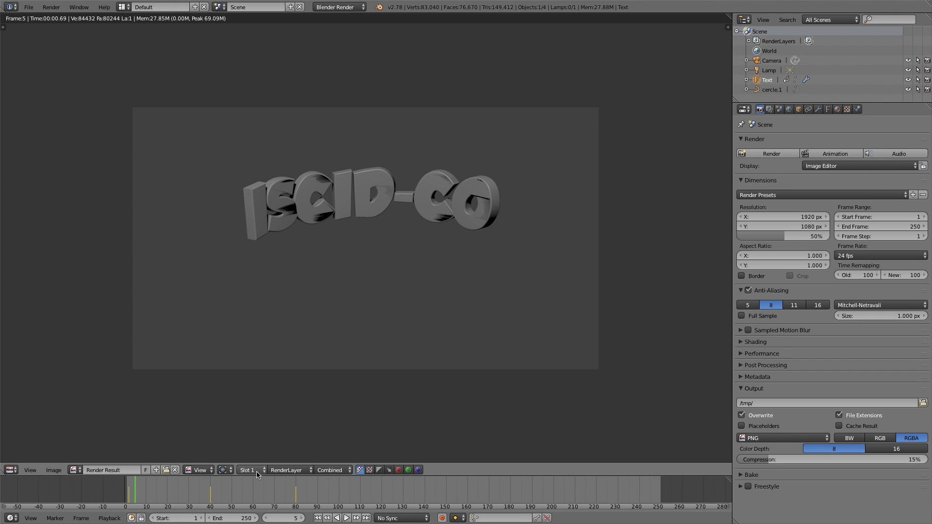
pyautogui.click(10, 471)
pyautogui.click(19, 461)
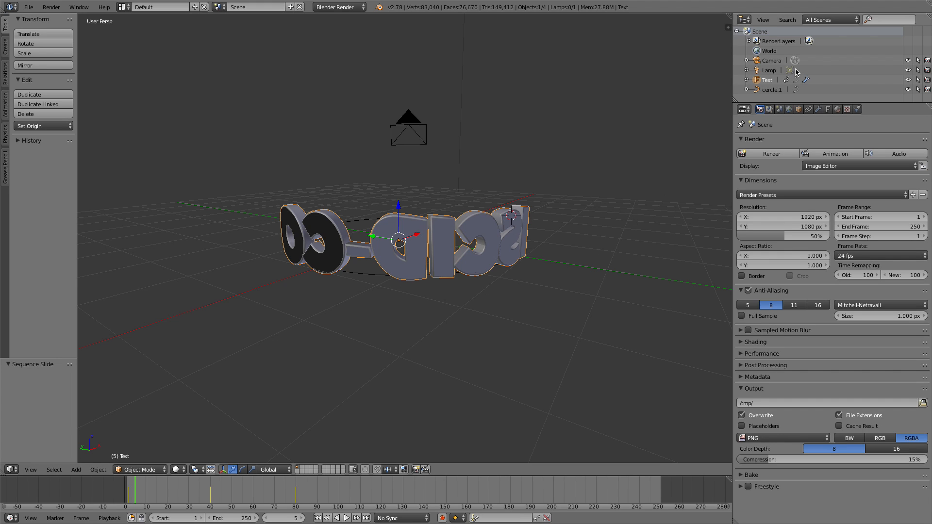
# - Select the lamp and lower it about 5 units along Z, closer to the text
pyautogui.click(769, 70)
pyautogui.scroll(3, 577, 259)
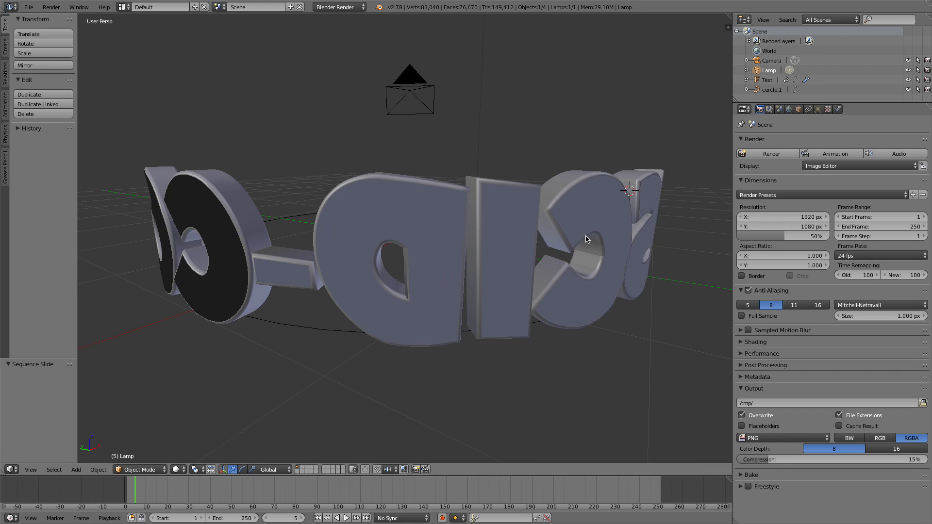
pyautogui.scroll(-5, 578, 259)
pyautogui.scroll(-2, 578, 259)
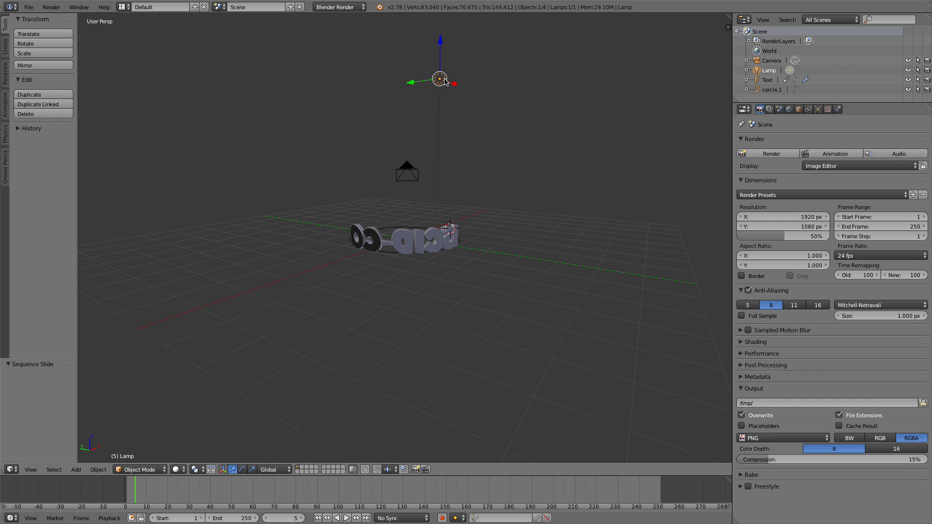
pyautogui.moveTo(440, 47); pyautogui.dragTo(437, 167)
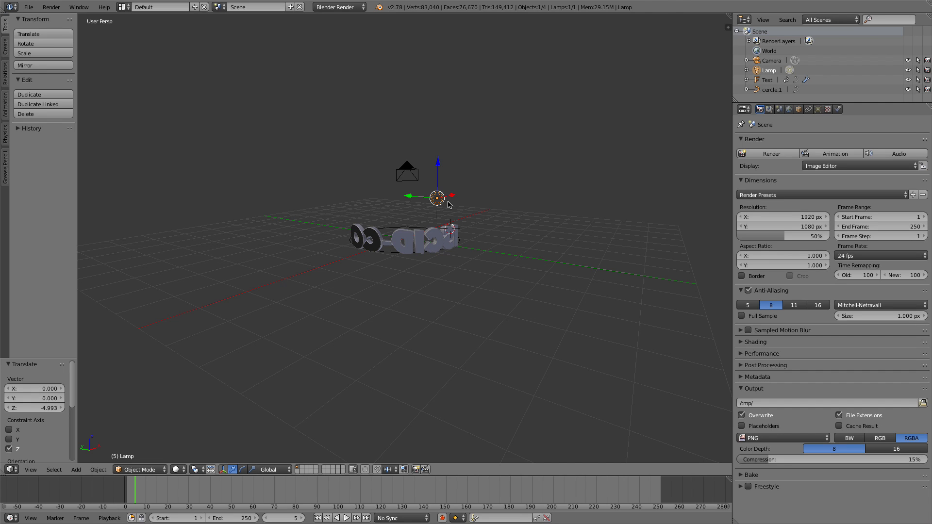
# - Duplicate the lowered lamp and move the copy about -2.32 units along X
pyautogui.hotkey('ctrl', 'c')
pyautogui.hotkey('ctrl', 'v')
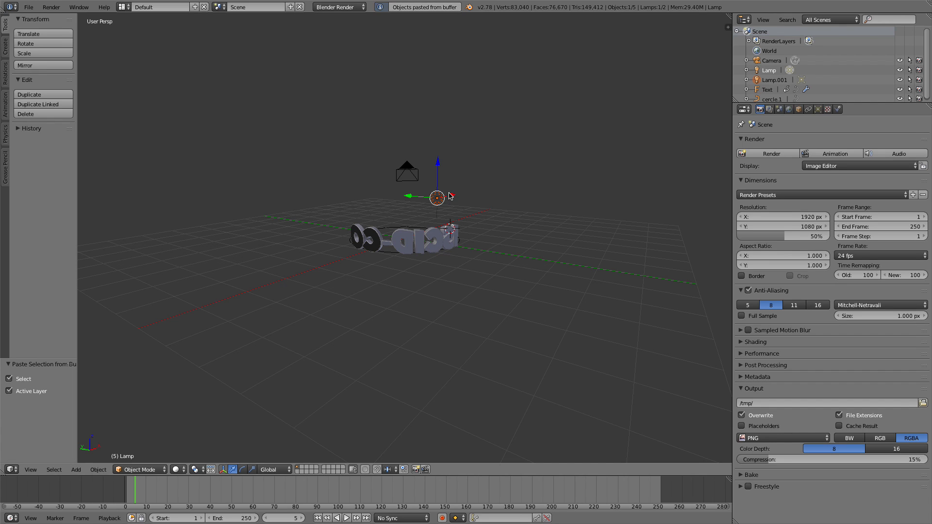
pyautogui.moveTo(423, 275); pyautogui.dragTo(537, 280, button='middle')
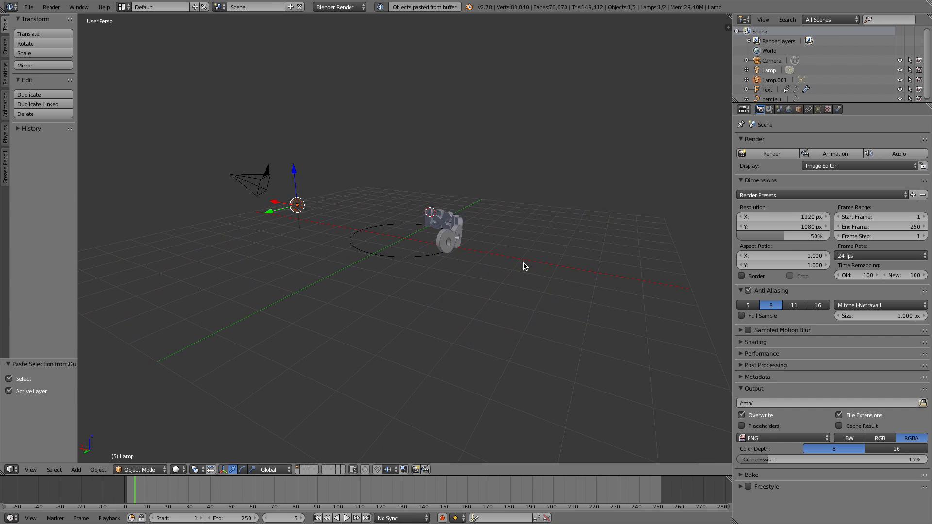
pyautogui.click(299, 206)
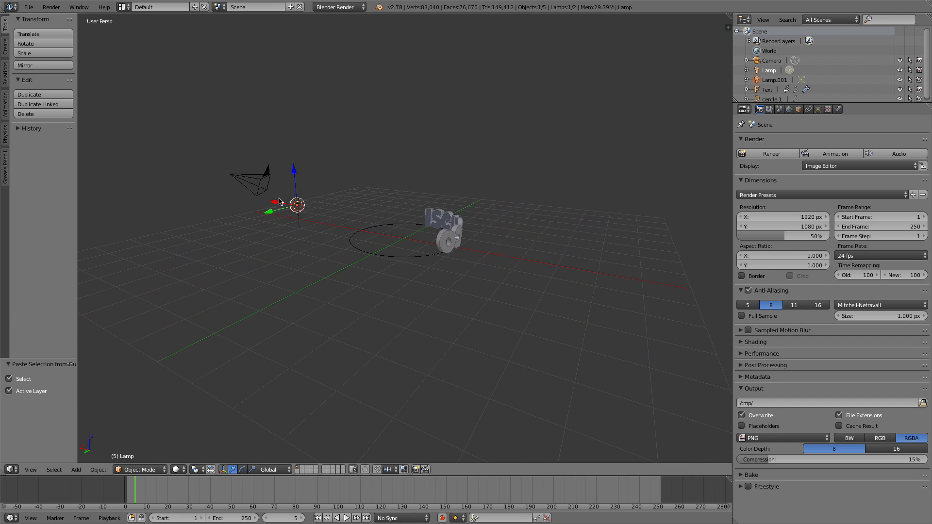
pyautogui.moveTo(274, 202); pyautogui.dragTo(325, 228)
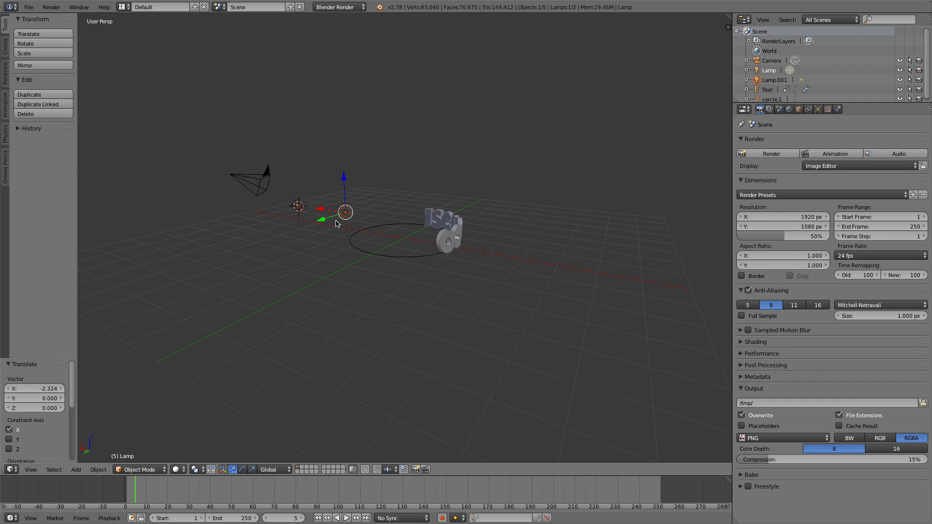
# - Duplicate the moved lamp and shift the new copy about -5.10 units along X, past the circle
pyautogui.hotkey('ctrl', 'c')
pyautogui.hotkey('ctrl', 'v')
pyautogui.moveTo(335, 212); pyautogui.dragTo(477, 261)
pyautogui.moveTo(476, 261); pyautogui.dragTo(382, 266, button='middle')
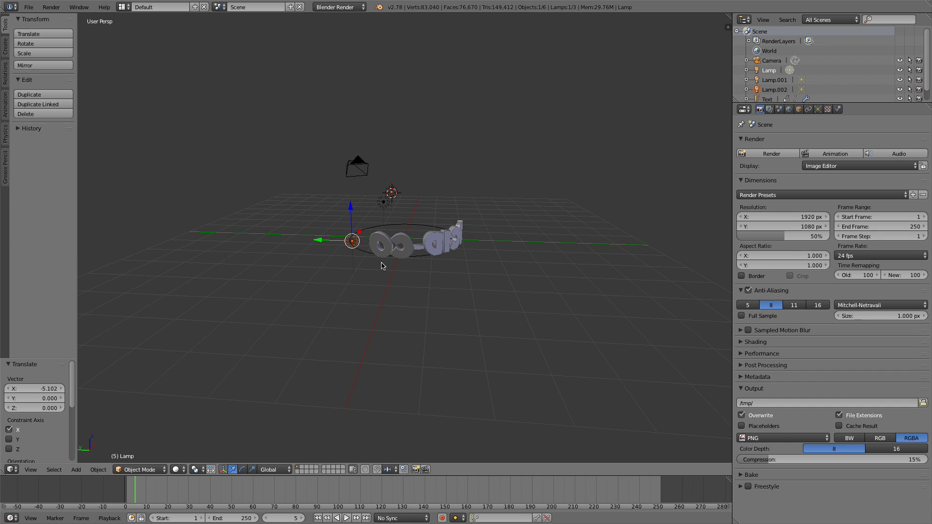
# - Duplicate the lamp beyond the circle and move the copy about -1.61 units along Y
pyautogui.hotkey('ctrl', 'c')
pyautogui.hotkey('ctrl', 'v')
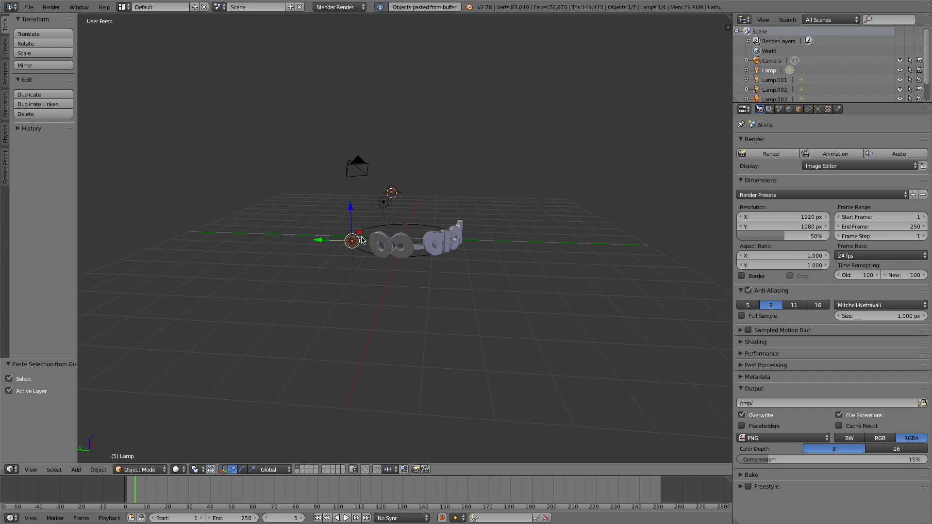
pyautogui.moveTo(342, 242); pyautogui.dragTo(401, 256)
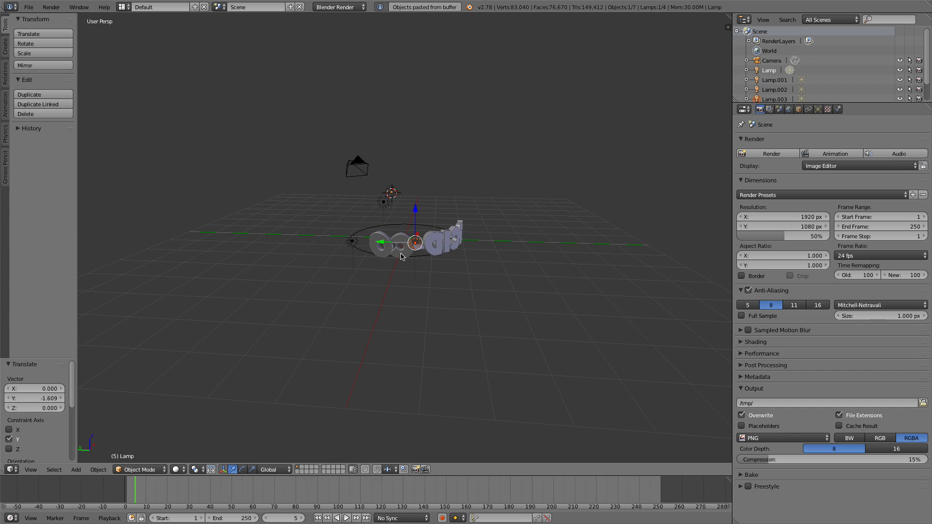
pyautogui.moveTo(433, 269); pyautogui.dragTo(353, 278, button='middle')
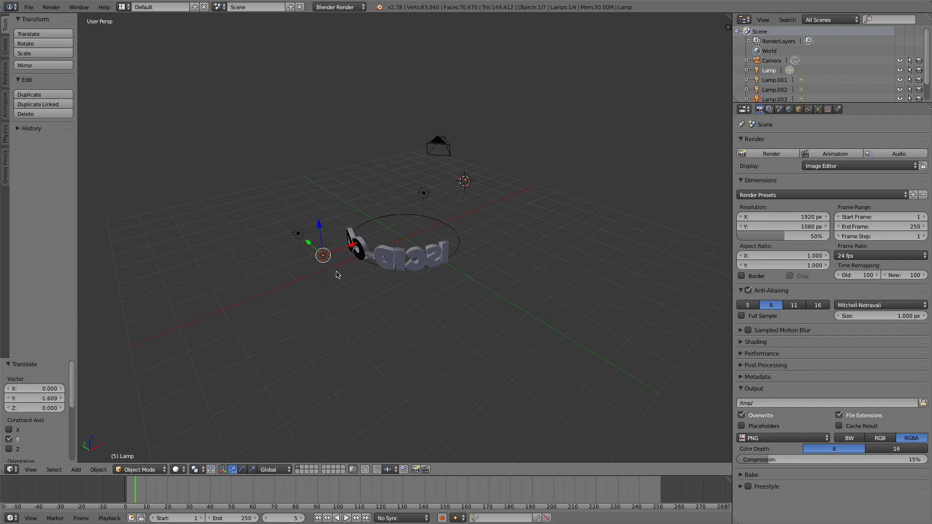
# - Paste another lamp copy and move it further in the negative Y direction, extending the row beside the text
pyautogui.hotkey('ctrl', 'v')
pyautogui.press('g')
pyautogui.click(321, 256)
pyautogui.press('g')
pyautogui.press('y')
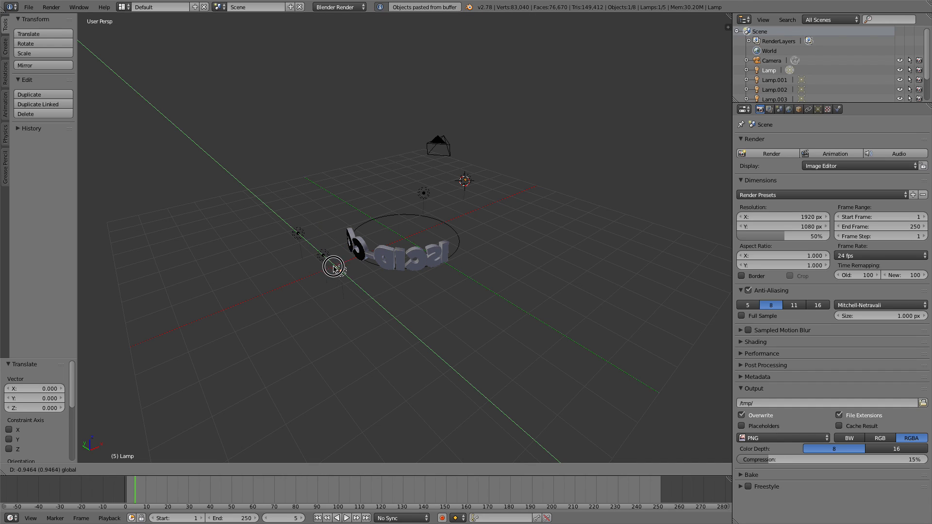
pyautogui.click(375, 302)
# - Paste another lamp copy and place it around the corner from the row, near the ISCID end of the text
pyautogui.hotkey('ctrl', 'v')
pyautogui.moveTo(396, 334); pyautogui.dragTo(348, 283, button='middle')
pyautogui.moveTo(291, 206); pyautogui.dragTo(352, 265)
# - Duplicate the corner lamp and move the copy about 1.54 units along X
pyautogui.hotkey('ctrl', 'c')
pyautogui.hotkey('ctrl', 'v')
pyautogui.press('g')
pyautogui.press('x')
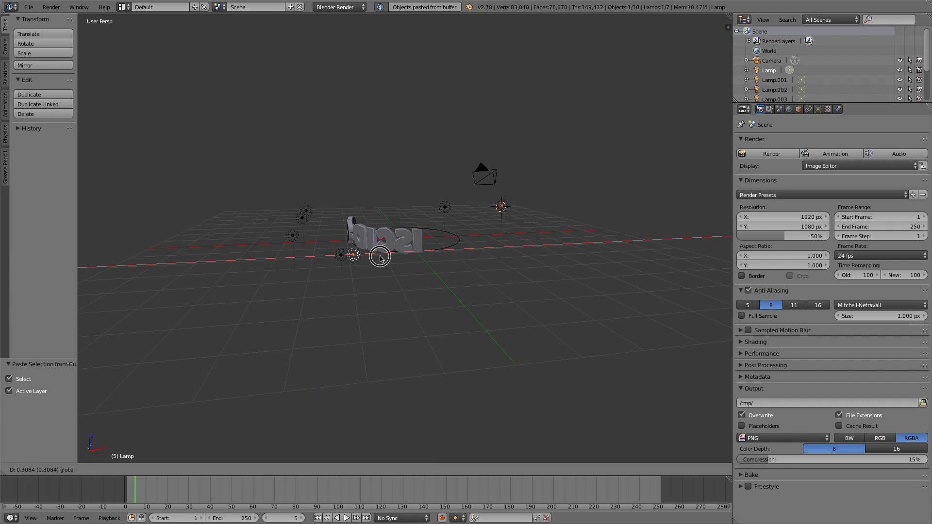
pyautogui.click(423, 261)
# - Duplicate the latest lamp and move the copy about 2.02 units along X
pyautogui.hotkey('ctrl', 'c')
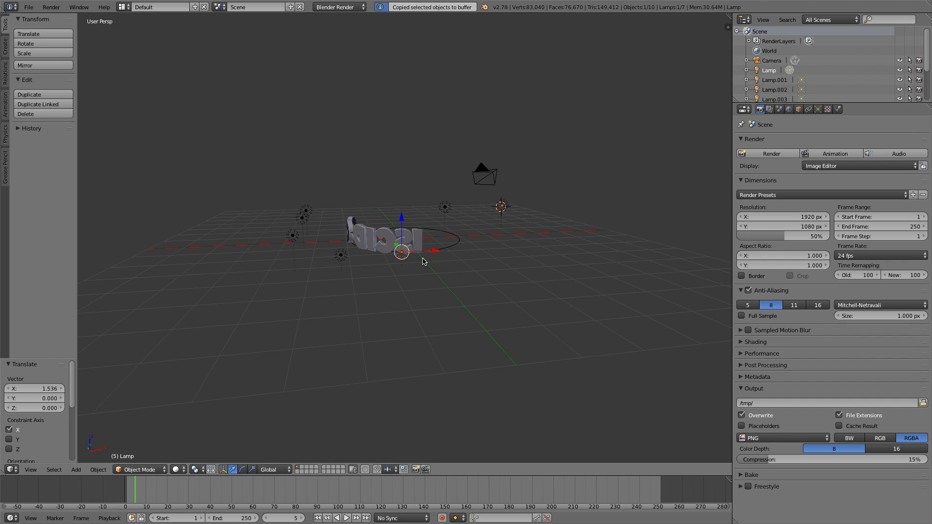
pyautogui.hotkey('ctrl', 'v')
pyautogui.press('g')
pyautogui.press('x')
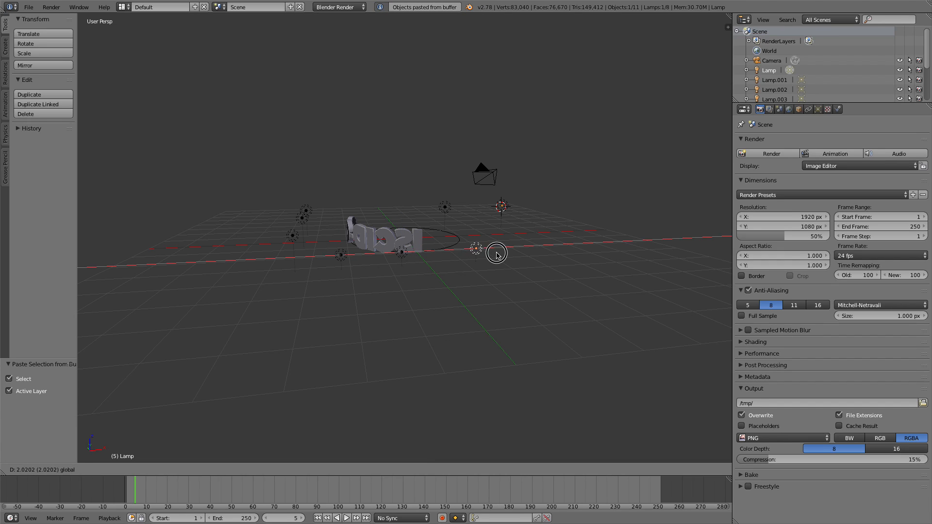
pyautogui.click(497, 256)
# - Duplicate the end lamp of this side and move the copy in the positive Y direction toward the circle
pyautogui.hotkey('ctrl', 'c')
pyautogui.hotkey('ctrl', 'v')
pyautogui.moveTo(489, 283); pyautogui.dragTo(356, 320, button='middle')
pyautogui.moveTo(328, 251); pyautogui.dragTo(375, 267)
# - Duplicate the latest lamp and move the copy about 1.18 units along Y
pyautogui.hotkey('ctrl', 'c')
pyautogui.hotkey('ctrl', 'v')
pyautogui.press('g')
pyautogui.press('y')
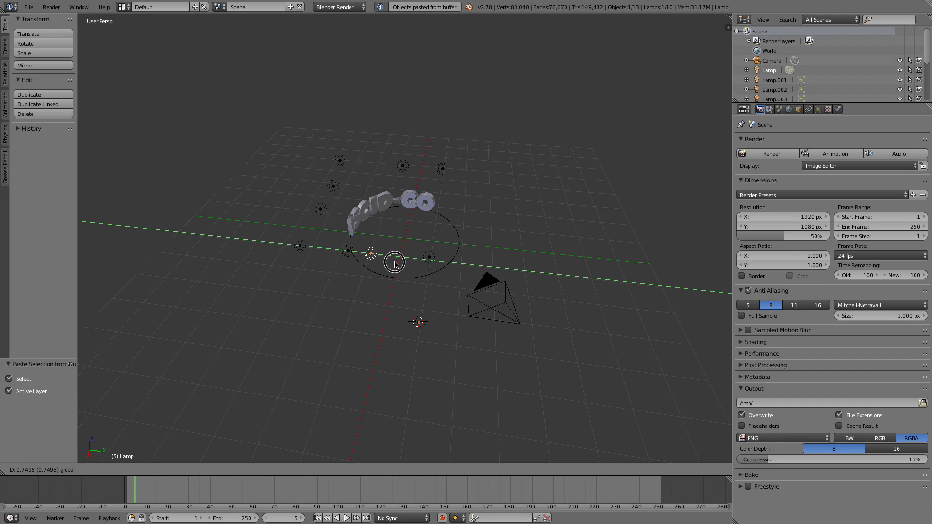
pyautogui.click(408, 267)
# - Duplicate the lamp inside the circle and move the copy about 2.48 units along Y
pyautogui.hotkey('ctrl', 'c')
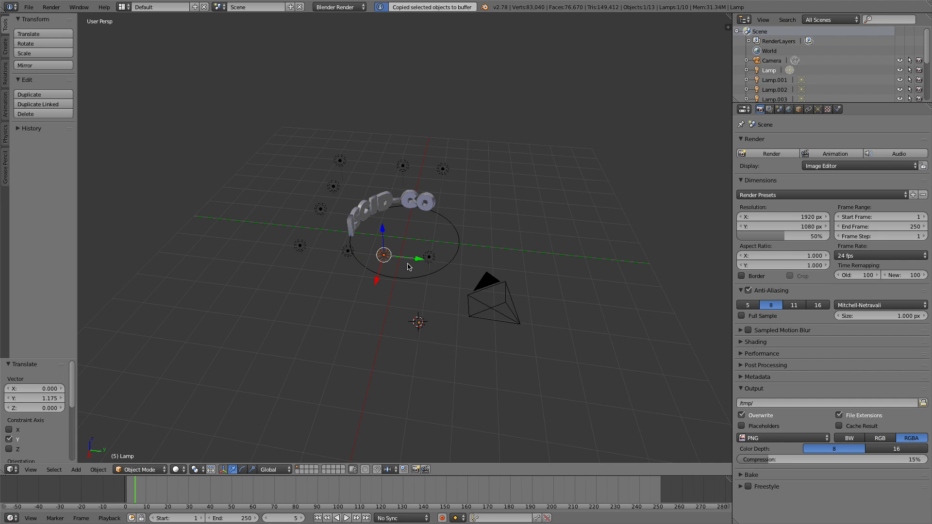
pyautogui.hotkey('ctrl', 'v')
pyautogui.press('g')
pyautogui.press('y')
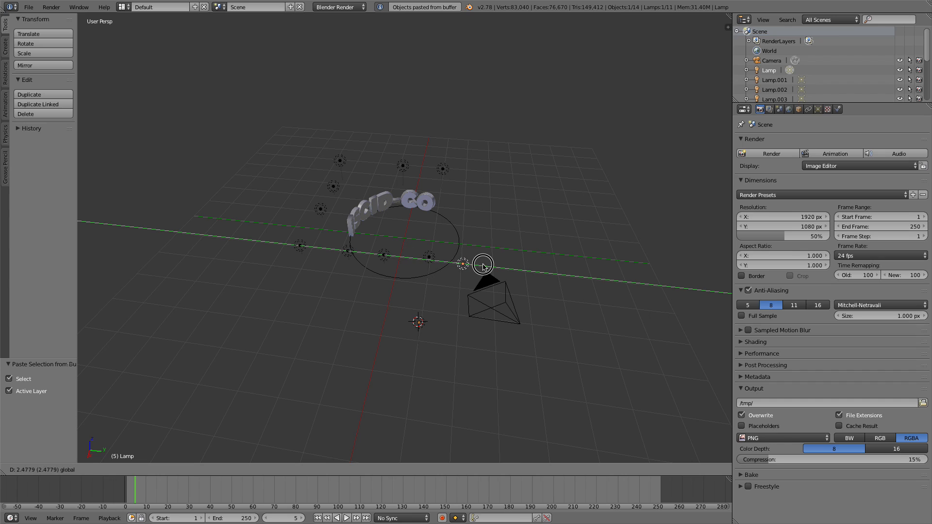
pyautogui.click(483, 266)
# - Add two more lamp copies, one shifted about -1.17 units along X and the next about 0.99 units along Y from it
pyautogui.hotkey('ctrl', 'c')
pyautogui.hotkey('ctrl', 'v')
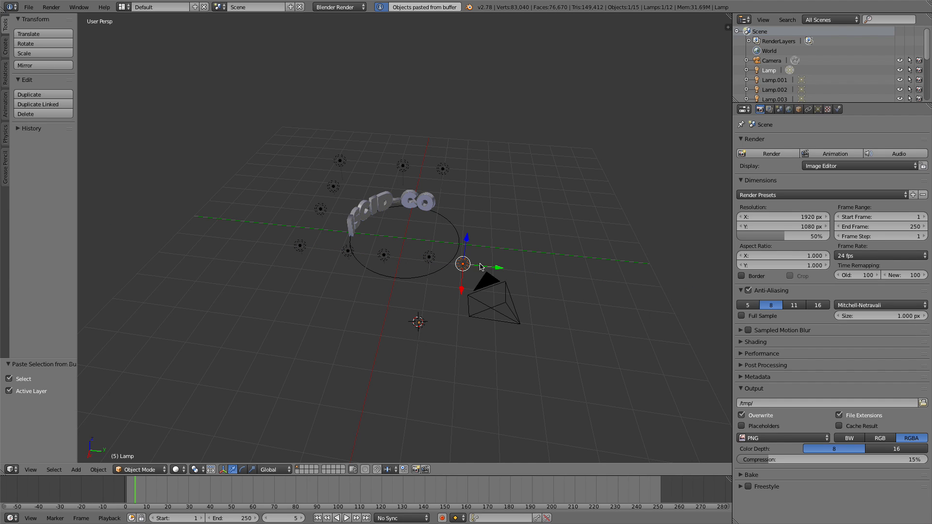
pyautogui.moveTo(465, 292); pyautogui.dragTo(388, 304, button='middle')
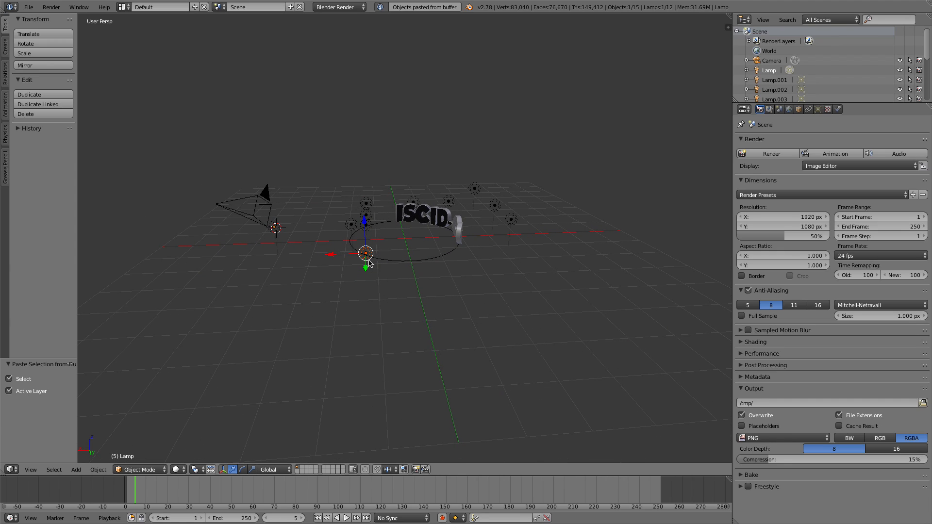
pyautogui.moveTo(342, 257); pyautogui.dragTo(382, 259)
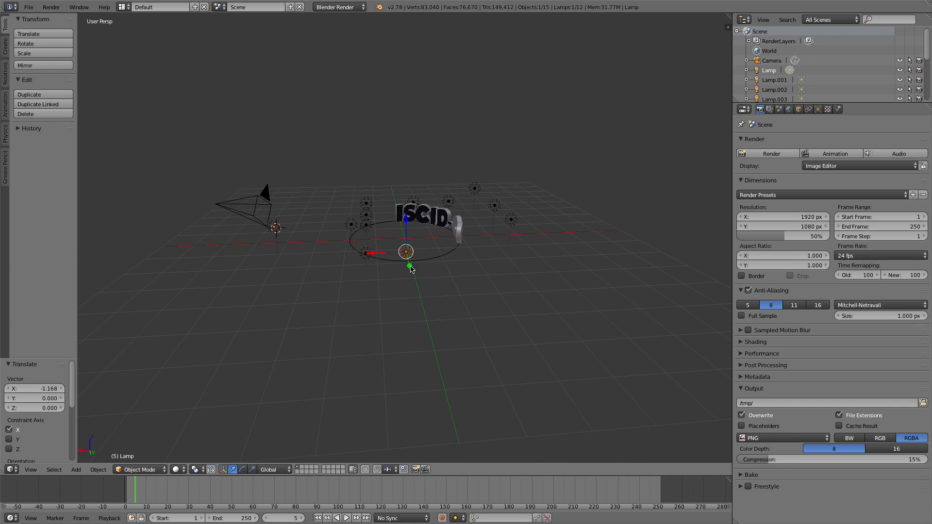
pyautogui.hotkey('ctrl', 'v')
pyautogui.moveTo(408, 260); pyautogui.dragTo(415, 290)
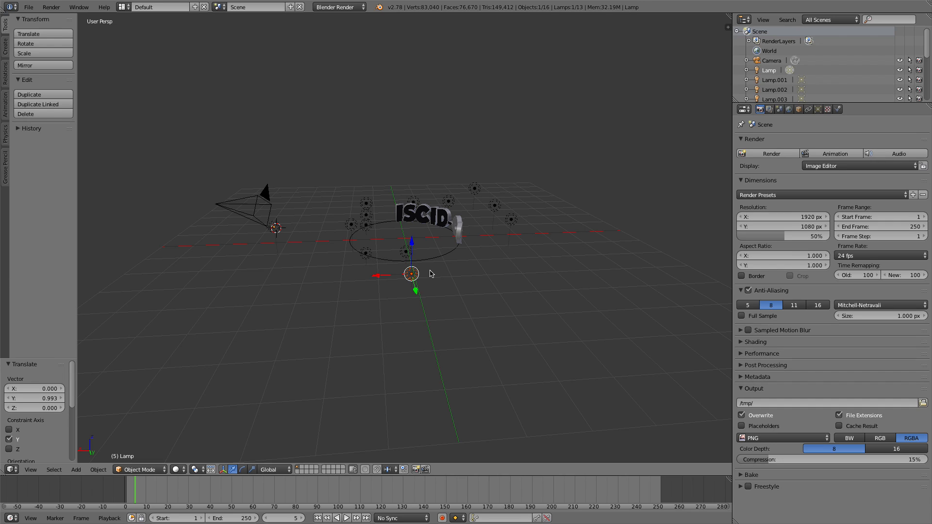
# - Duplicate the outermost lamp and move the copy about -1.08 units along X
pyautogui.hotkey('ctrl', 'c')
pyautogui.hotkey('ctrl', 'v')
pyautogui.press('g')
pyautogui.press('x')
pyautogui.click(437, 280)
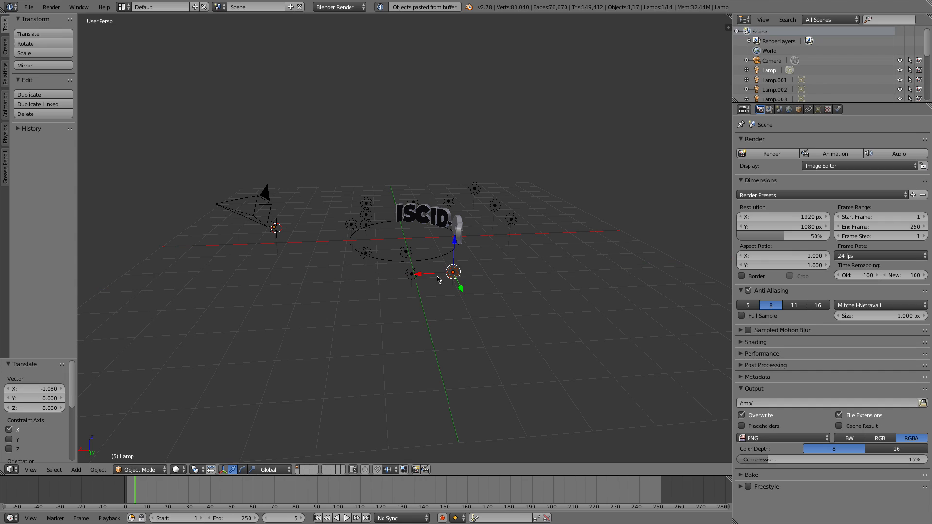
# - Paste one more lamp copy and move it about -1.15 units along X to finish the outer row
pyautogui.hotkey('ctrl', 'v')
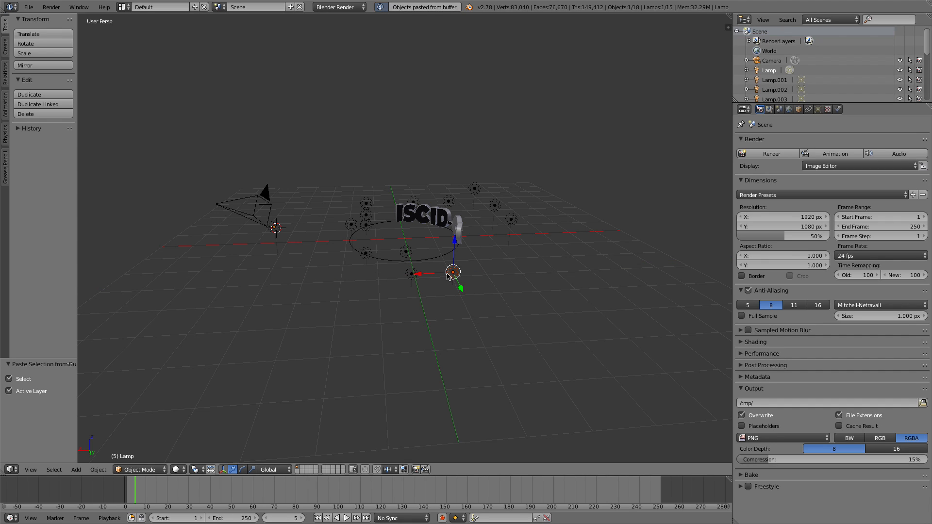
pyautogui.press('g')
pyautogui.press('x')
pyautogui.click(481, 271)
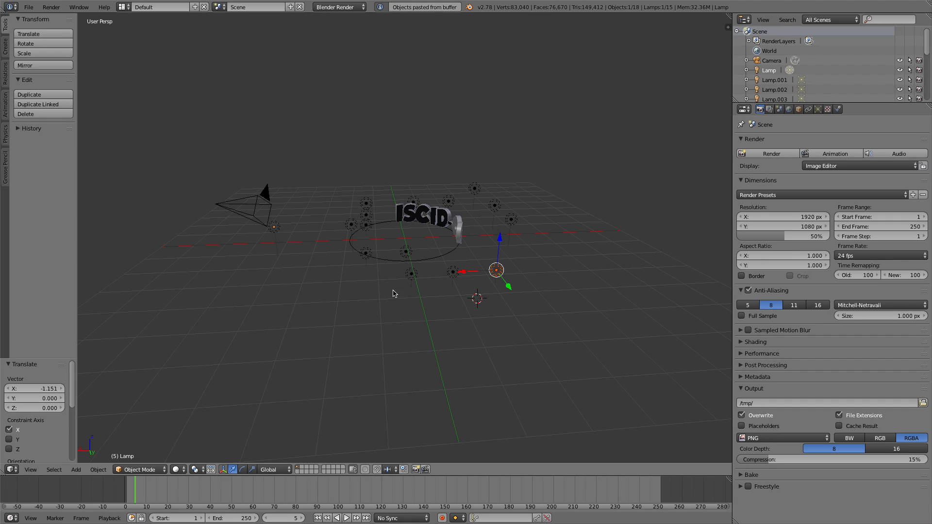
# - Select the Text object and convert it to a mesh with Mesh from Curve/Meta/Surf/Text
pyautogui.moveTo(326, 283); pyautogui.dragTo(392, 233, button='middle')
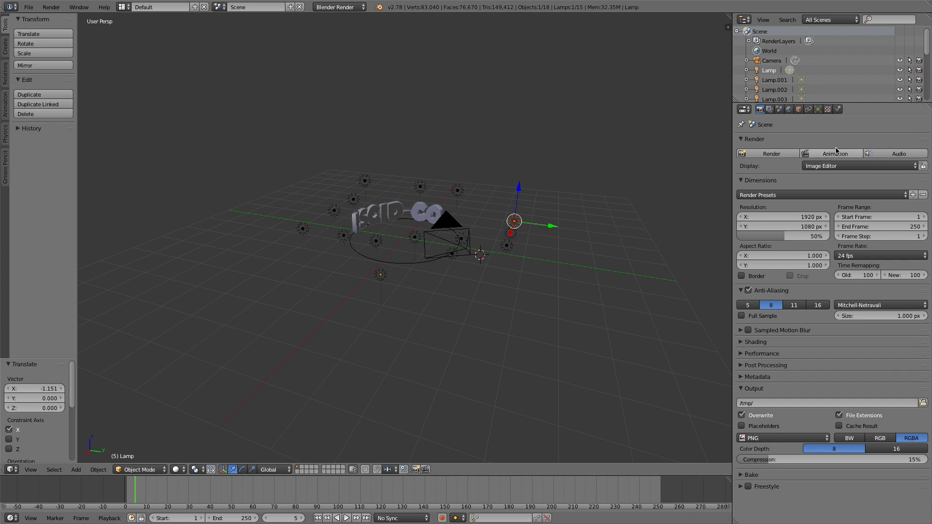
pyautogui.scroll(-5, 781, 73)
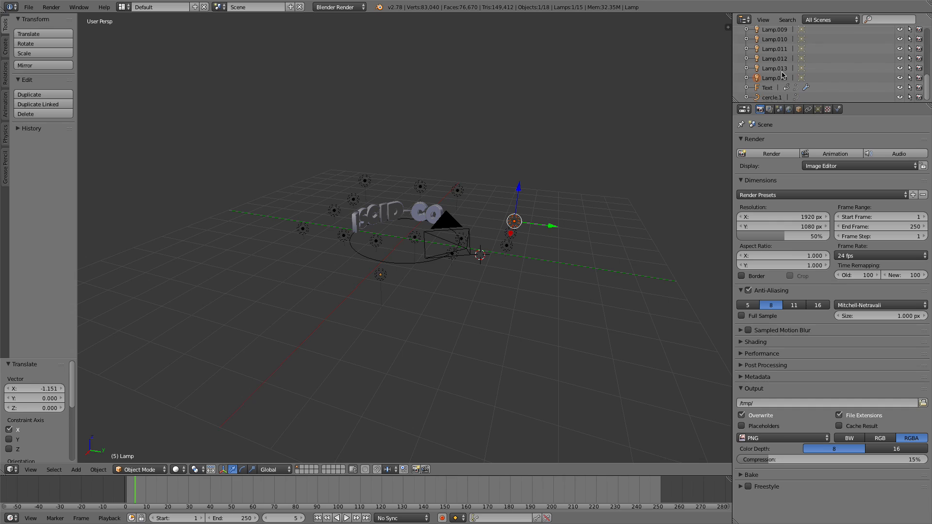
pyautogui.click(768, 88)
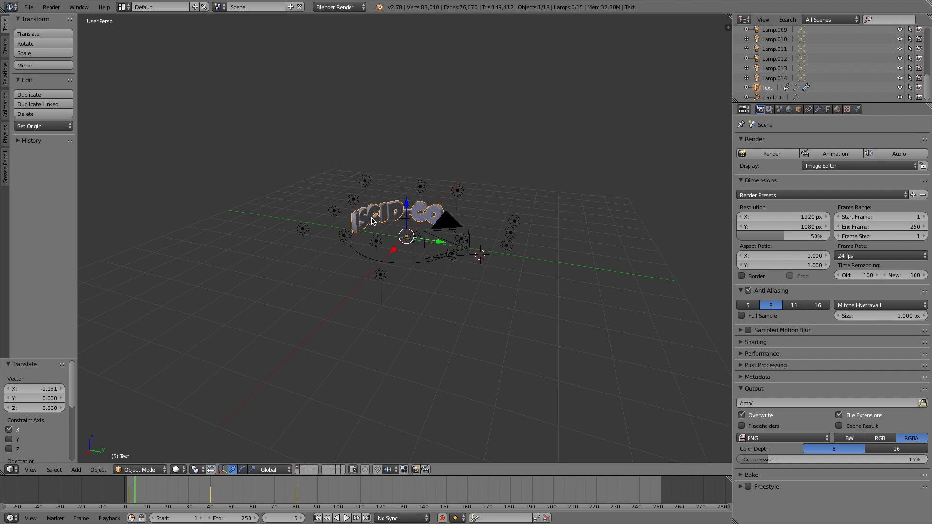
pyautogui.hotkey('alt', 'c')
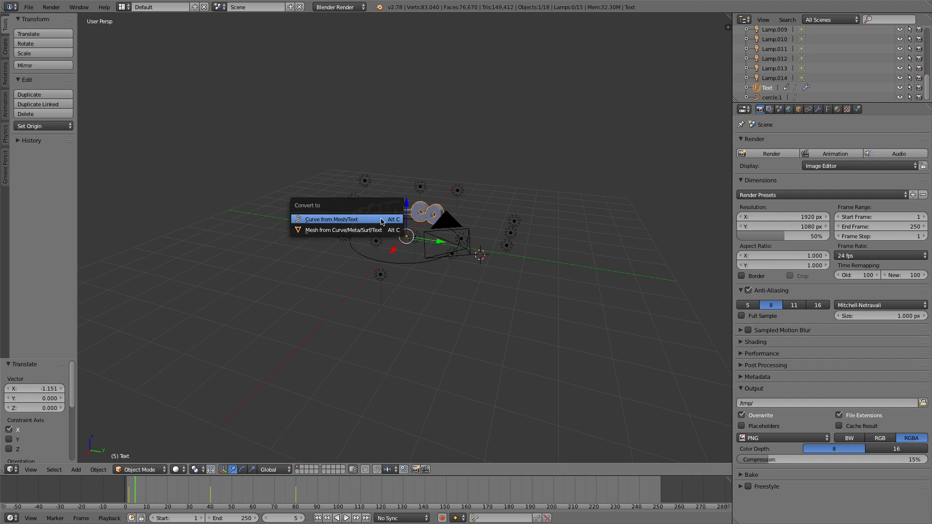
pyautogui.click(354, 235)
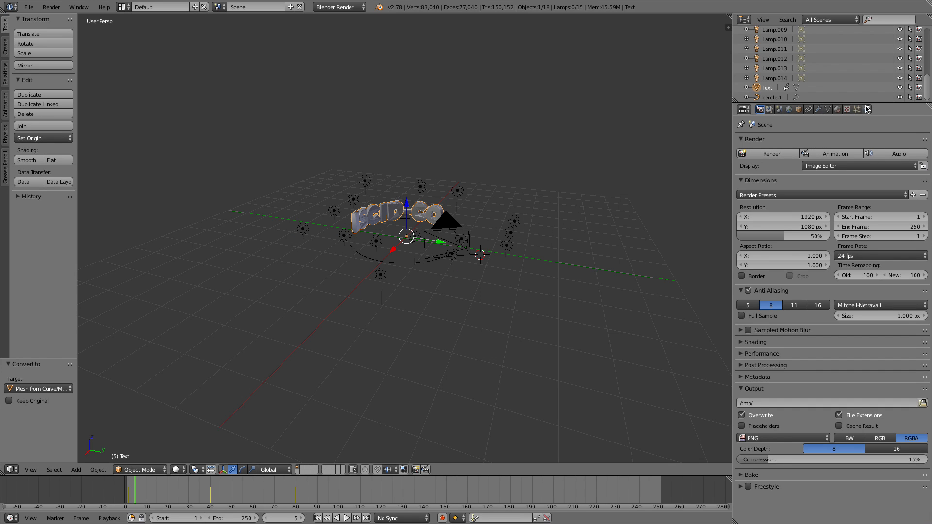
# - Show the Text object's material settings and add a new material to it
pyautogui.click(799, 110)
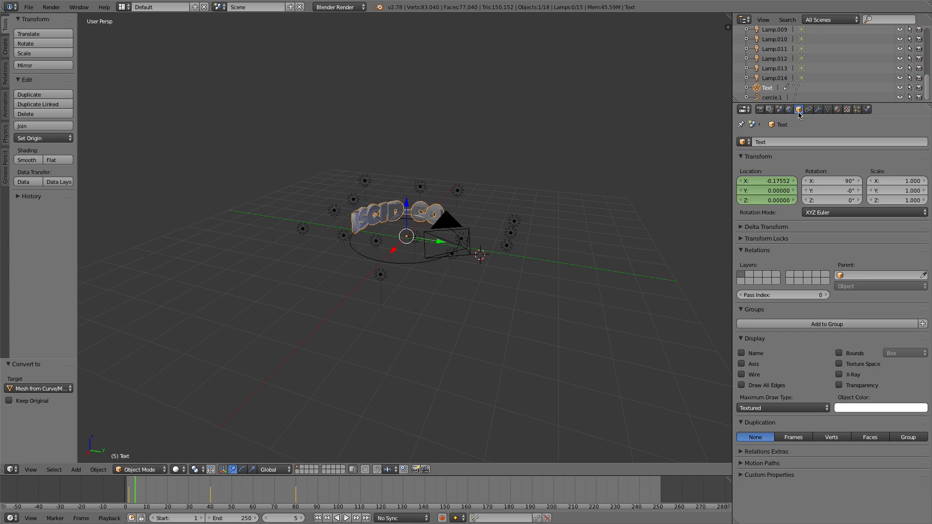
pyautogui.click(837, 110)
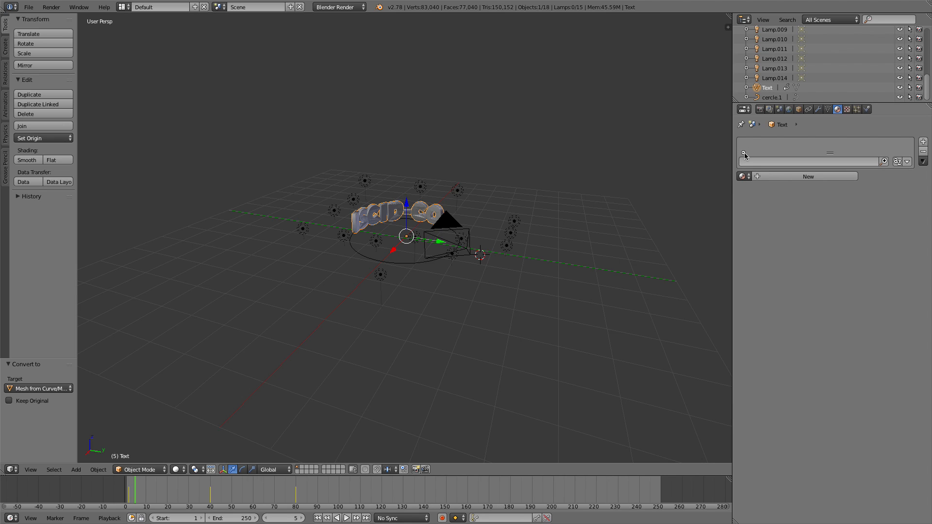
pyautogui.click(778, 174)
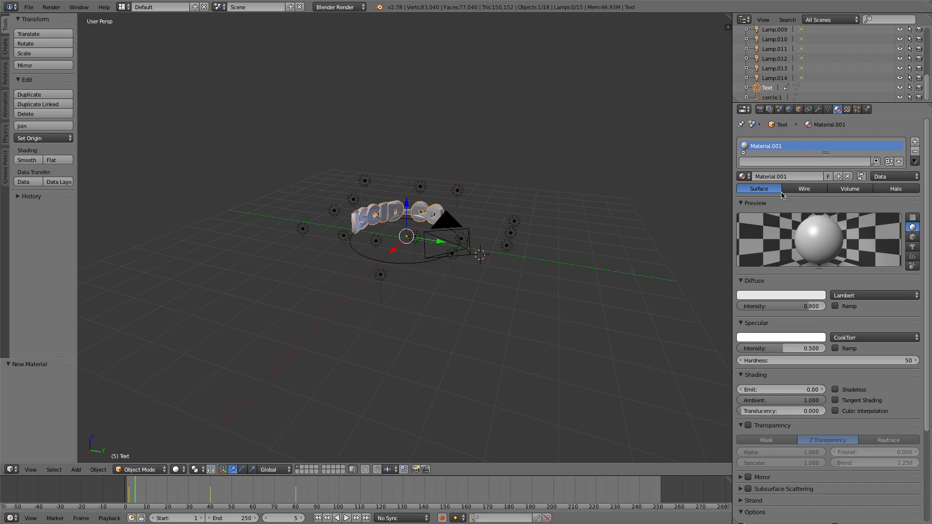
# - Set the new material's diffuse colour to green with R 0.032, G 0.800 and B 0.100
pyautogui.click(779, 297)
pyautogui.click(800, 191)
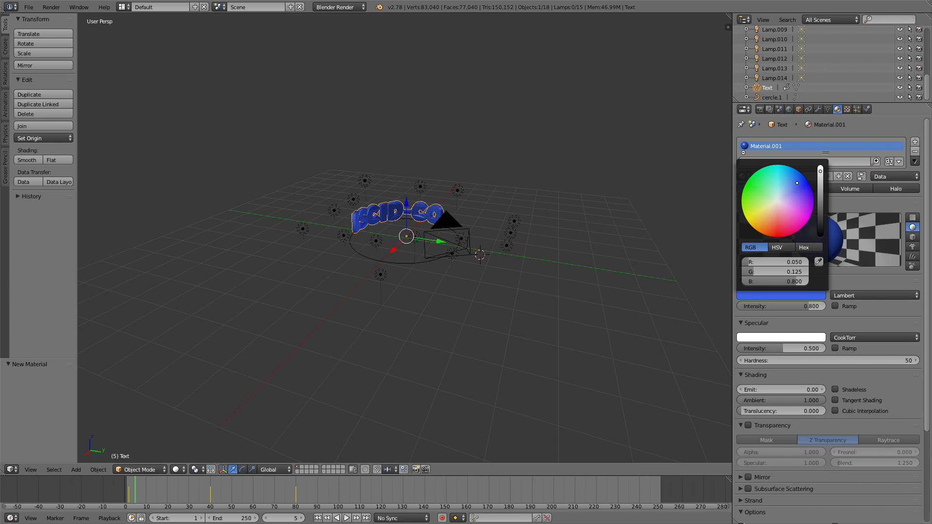
pyautogui.click(757, 186)
pyautogui.click(756, 182)
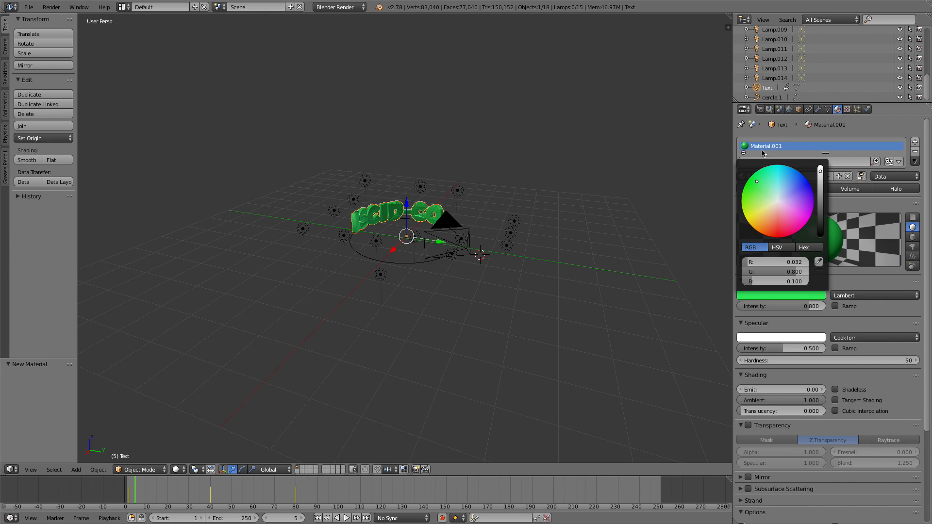
# - Render a still image of the current frame from the render settings and briefly play the timeline animation
pyautogui.click(760, 110)
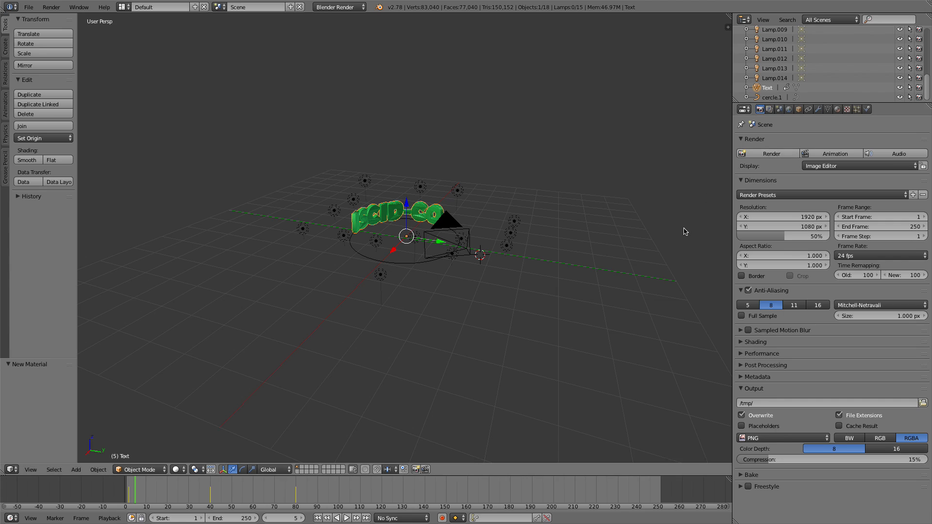
pyautogui.click(771, 154)
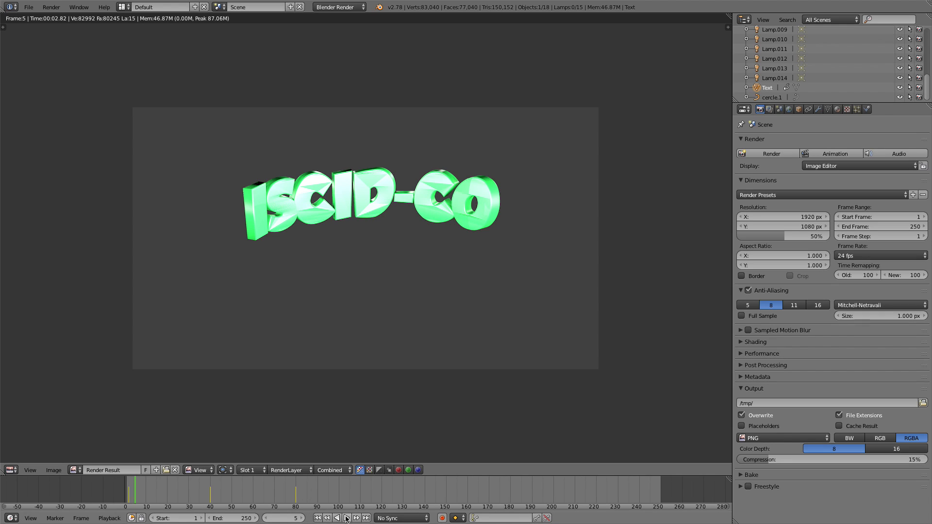
pyautogui.click(346, 518)
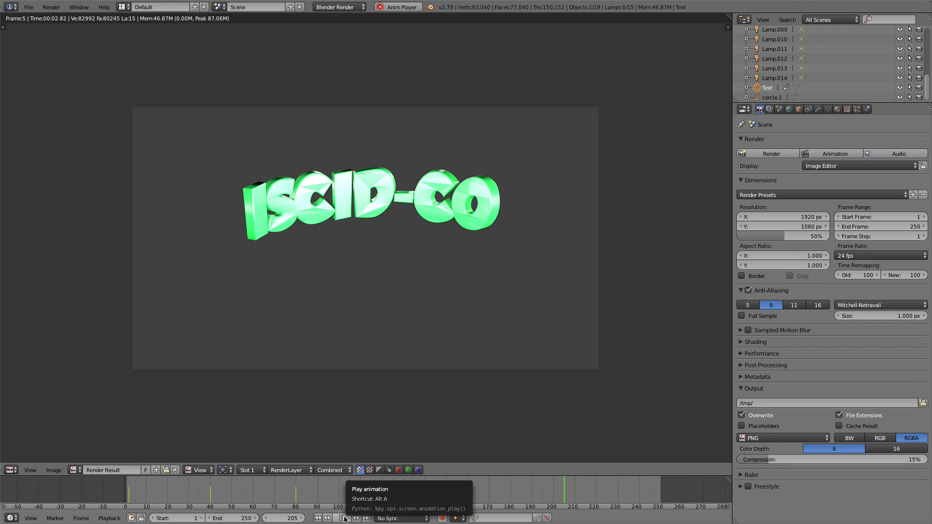
pyautogui.click(343, 518)
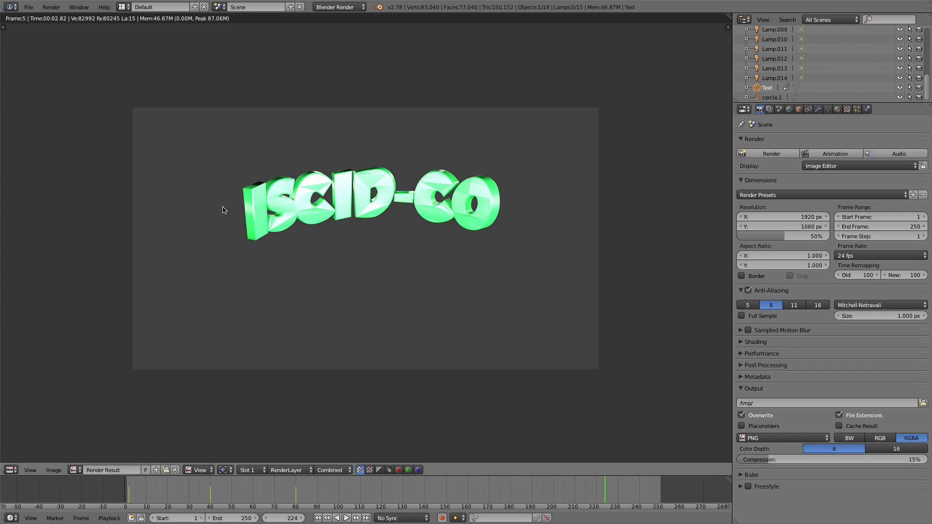
pyautogui.scroll(-3, 647, 191)
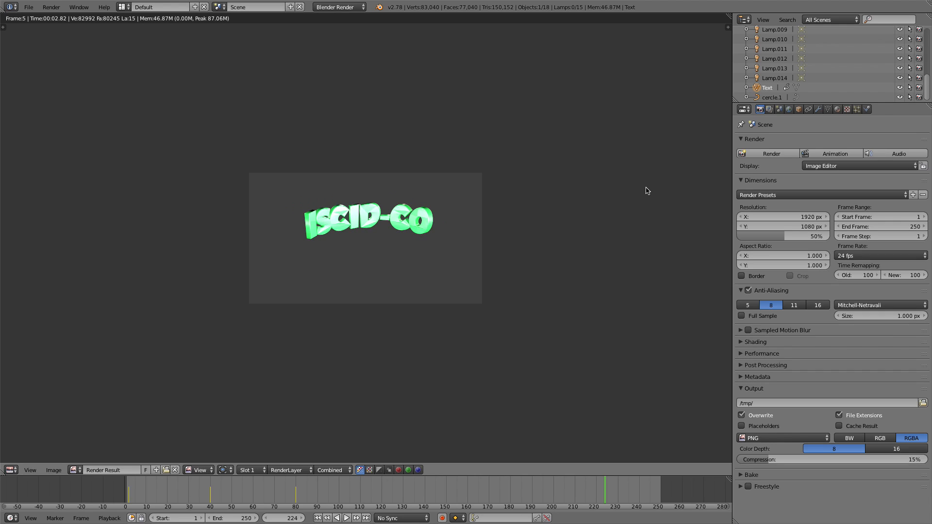
pyautogui.scroll(2, 647, 190)
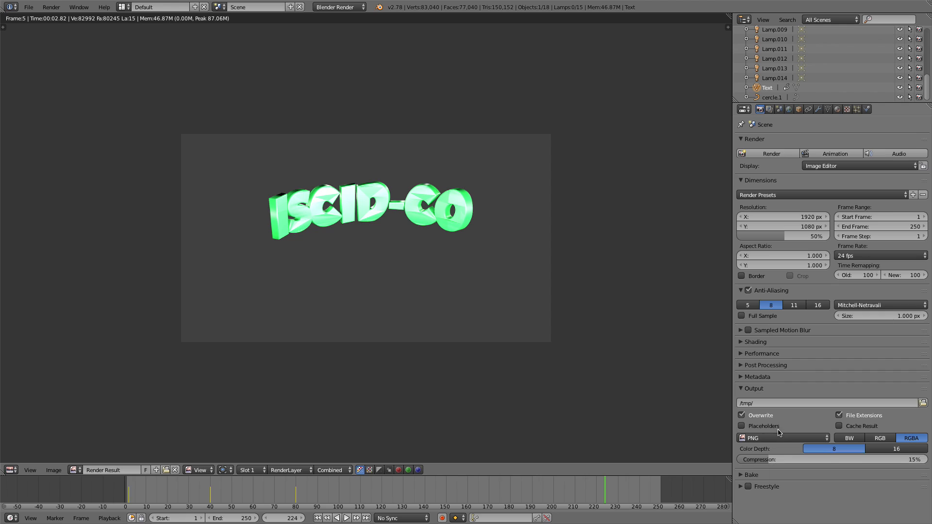
# - Set the render output file format to H.264 with RGB colour
pyautogui.click(793, 439)
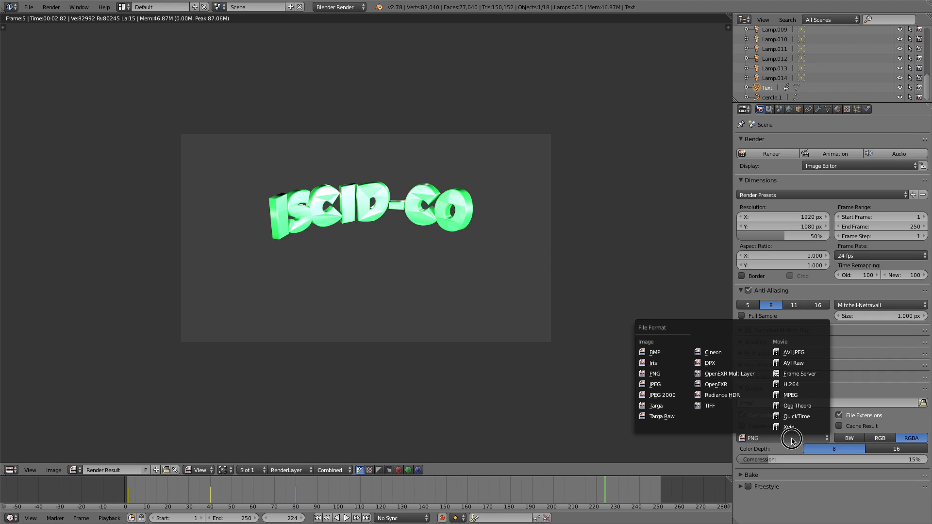
pyautogui.click(795, 386)
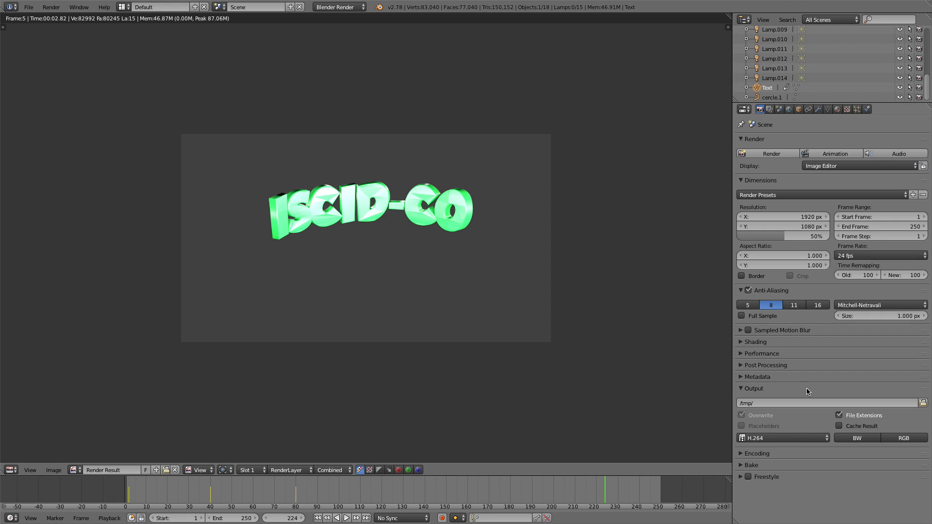
pyautogui.click(908, 441)
# - Apply the H264 encoding preset and set the audio codec to MP3
pyautogui.click(744, 454)
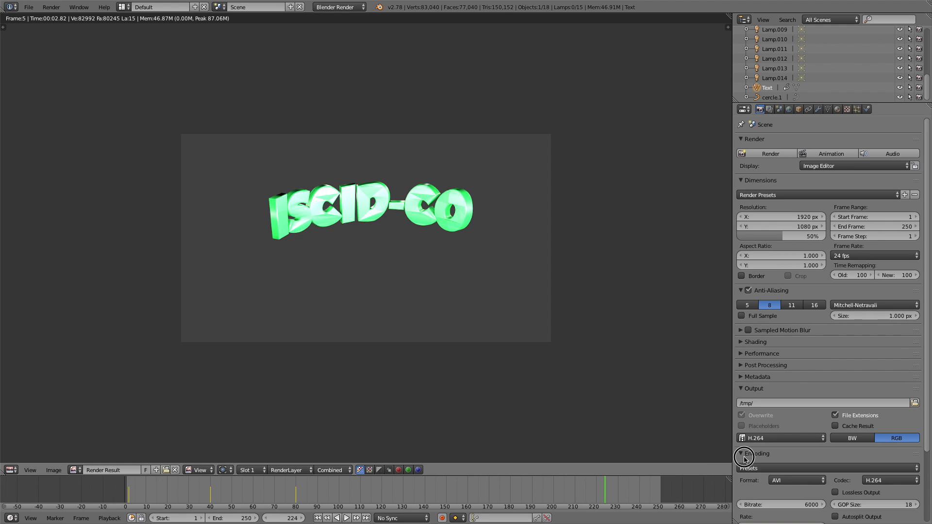
pyautogui.click(777, 470)
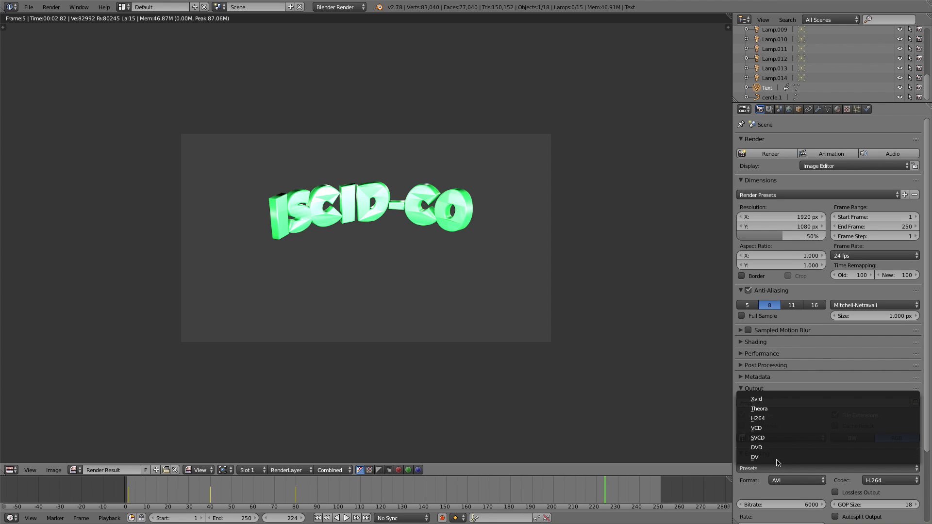
pyautogui.click(772, 418)
pyautogui.scroll(-4, 792, 447)
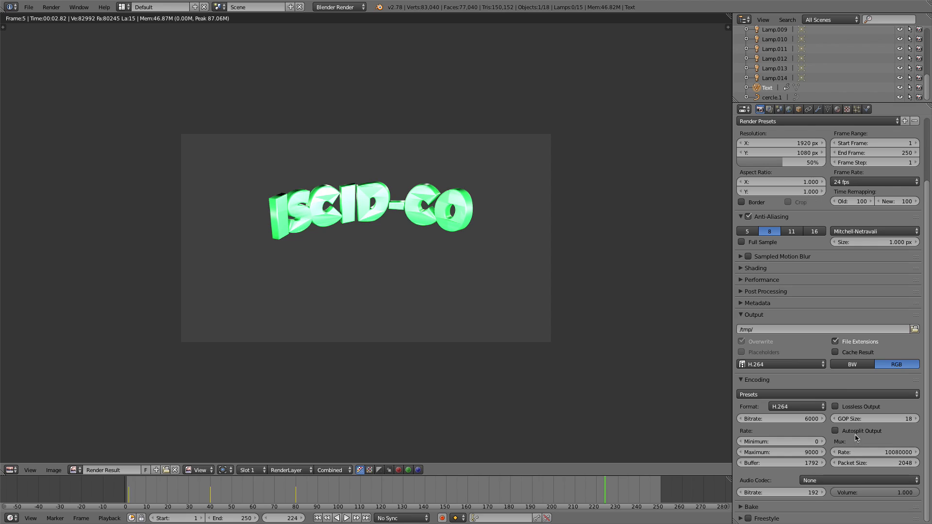
pyautogui.click(825, 480)
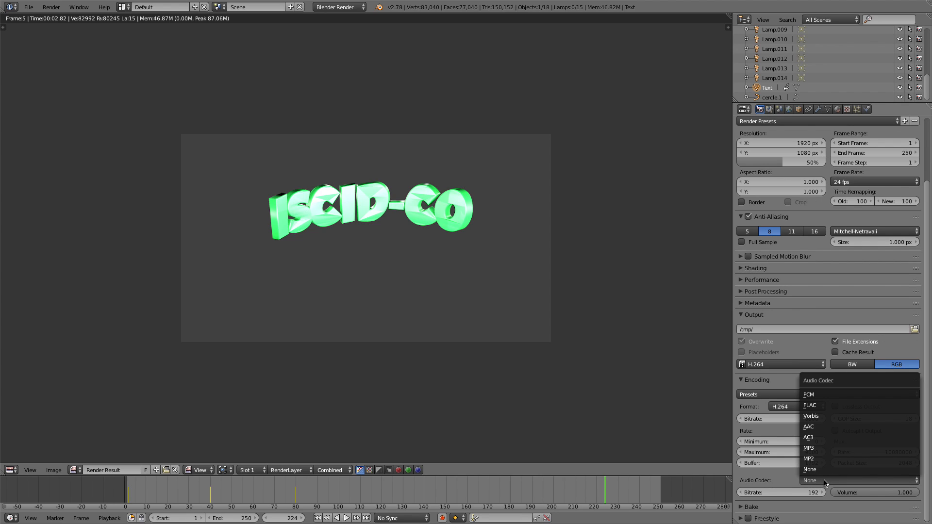
pyautogui.click(816, 449)
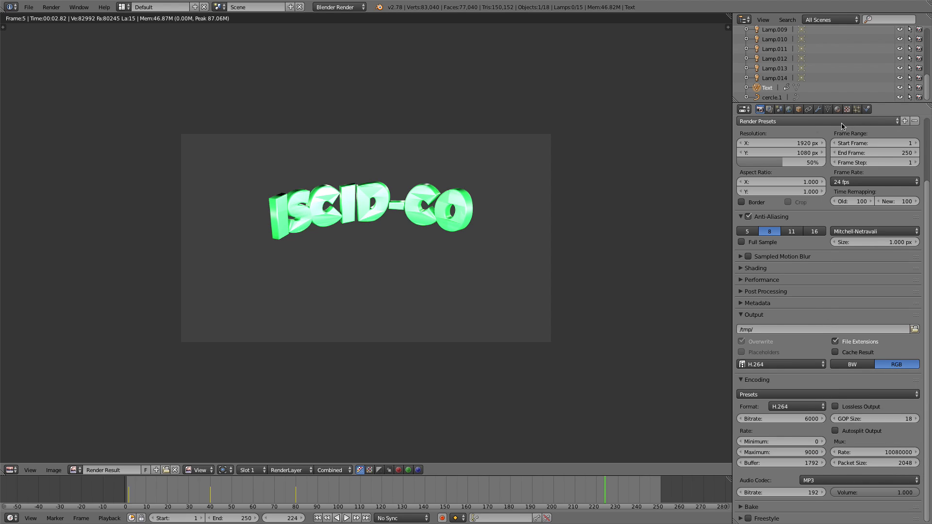
# - Open the file browser for choosing the render output path
pyautogui.scroll(4, 793, 259)
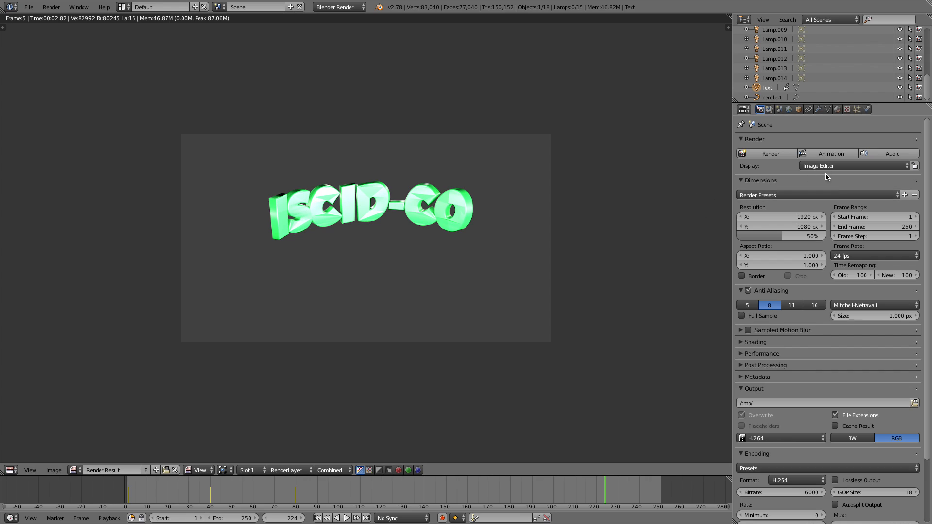
pyautogui.click(762, 403)
pyautogui.click(915, 403)
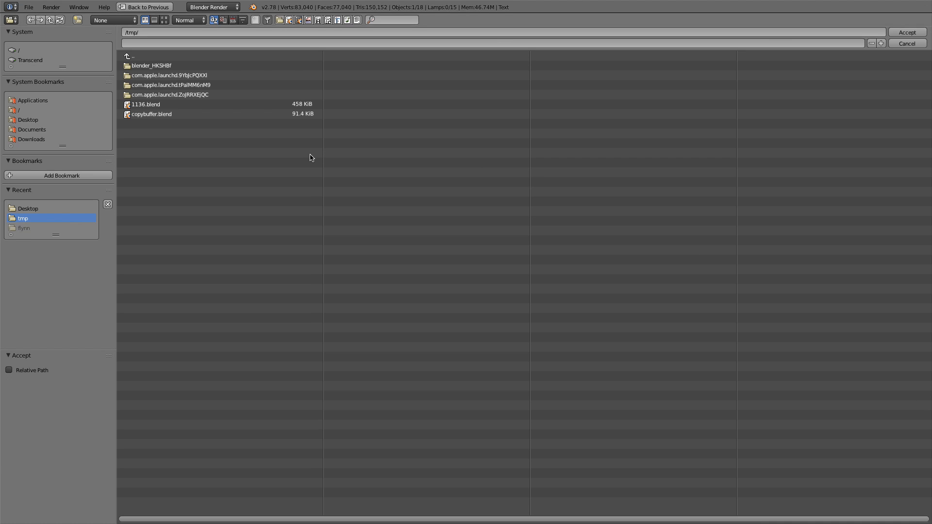
pyautogui.click(168, 31)
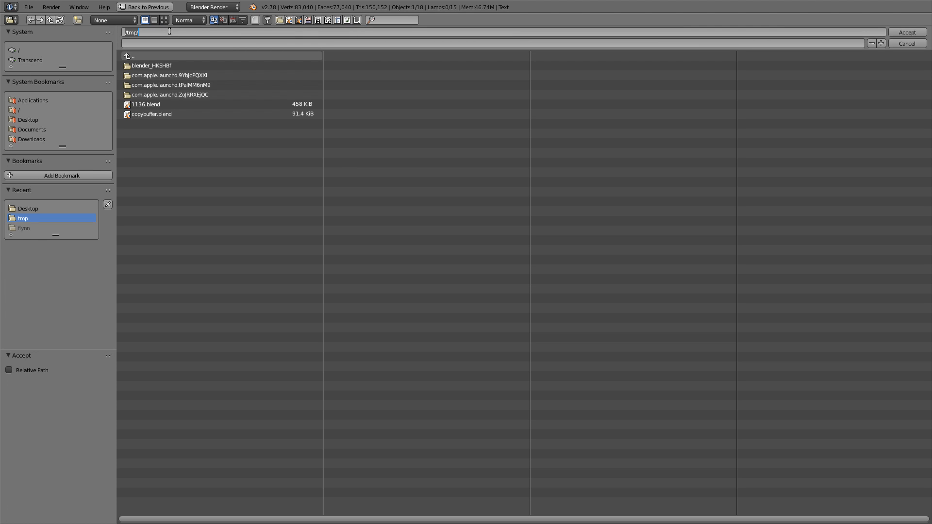
pyautogui.press('BackSpace')
pyautogui.click(908, 34)
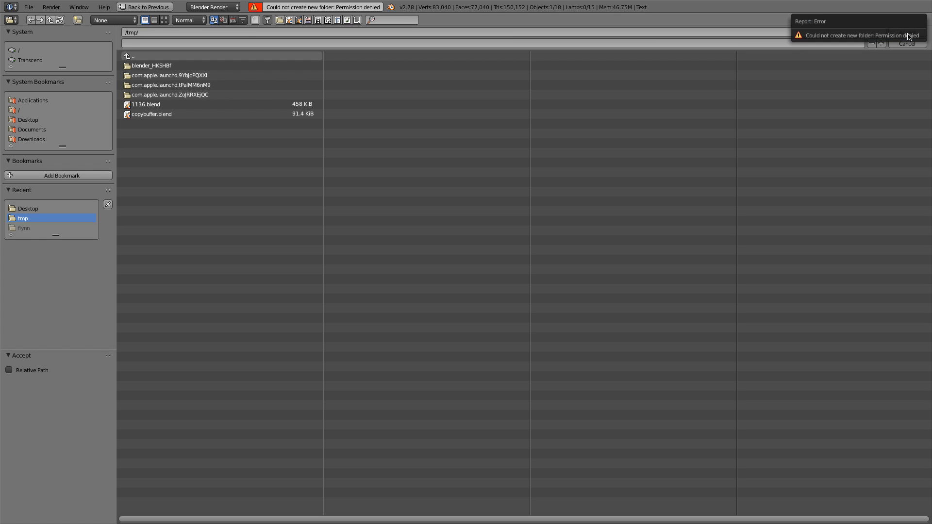
pyautogui.click(178, 44)
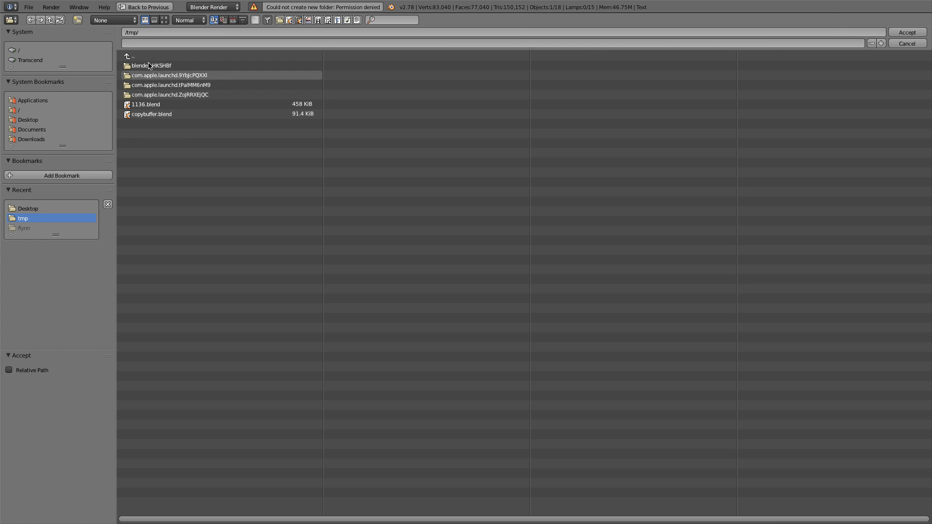
pyautogui.click(147, 34)
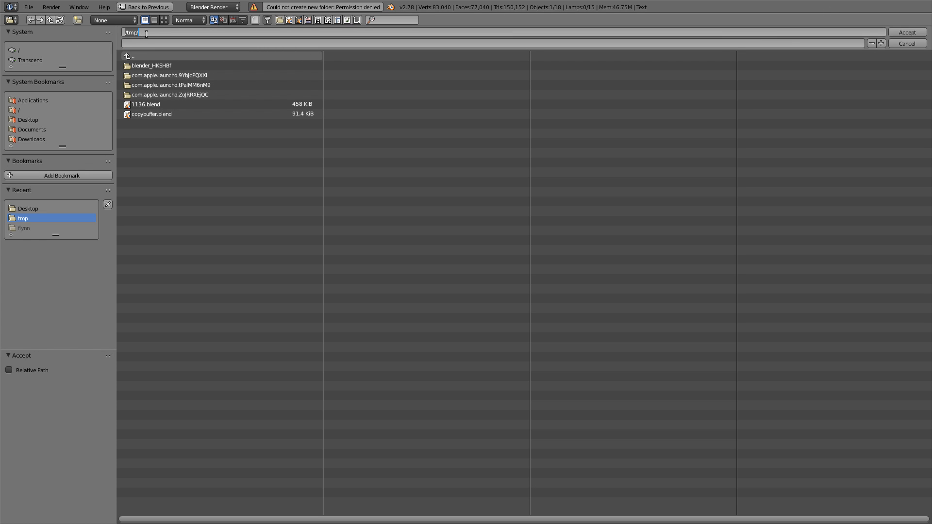
# - Choose the Desktop folder as the output location with the file name iscid and accept it
pyautogui.click(28, 120)
pyautogui.click(205, 32)
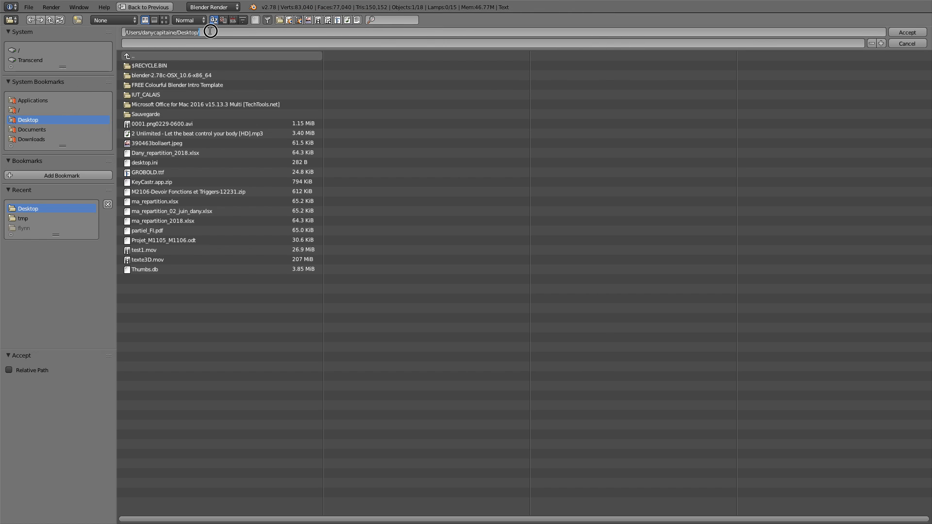
pyautogui.click(216, 43)
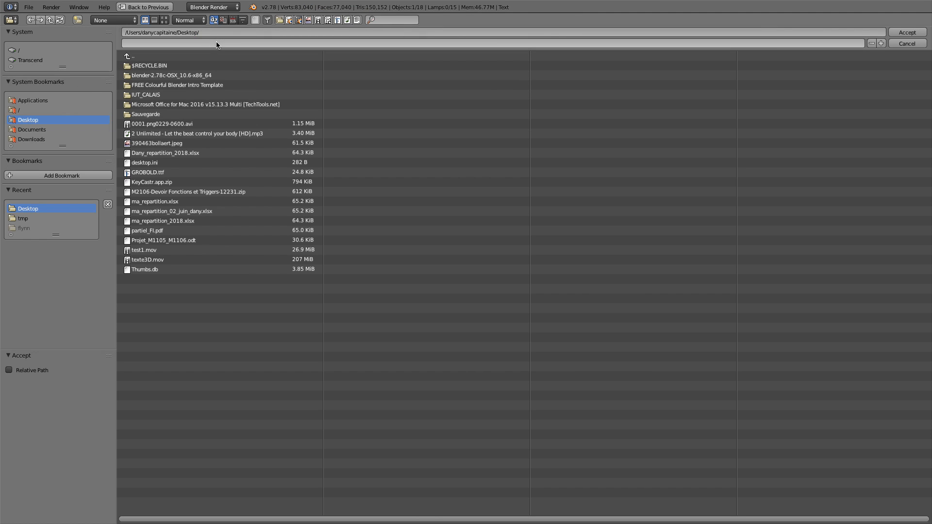
pyautogui.click(221, 32)
pyautogui.click(218, 42)
pyautogui.click(218, 44)
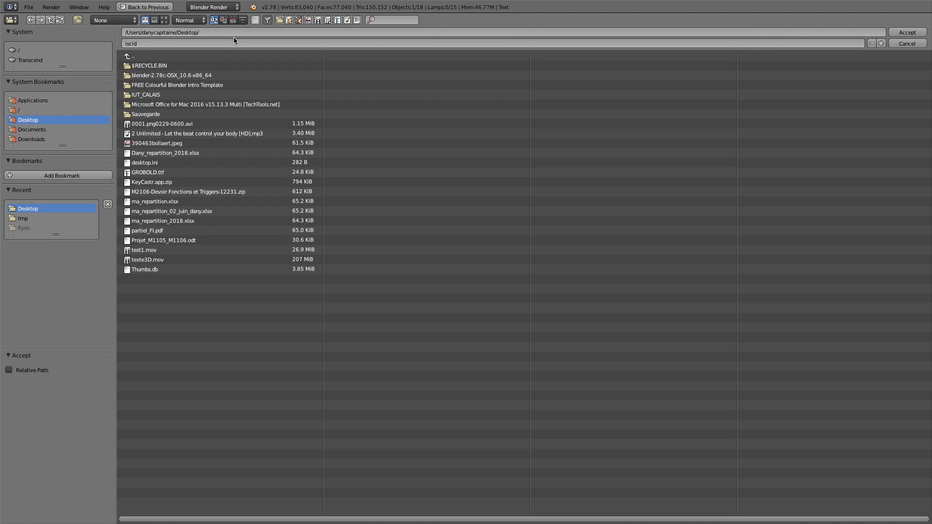
pyautogui.click(908, 33)
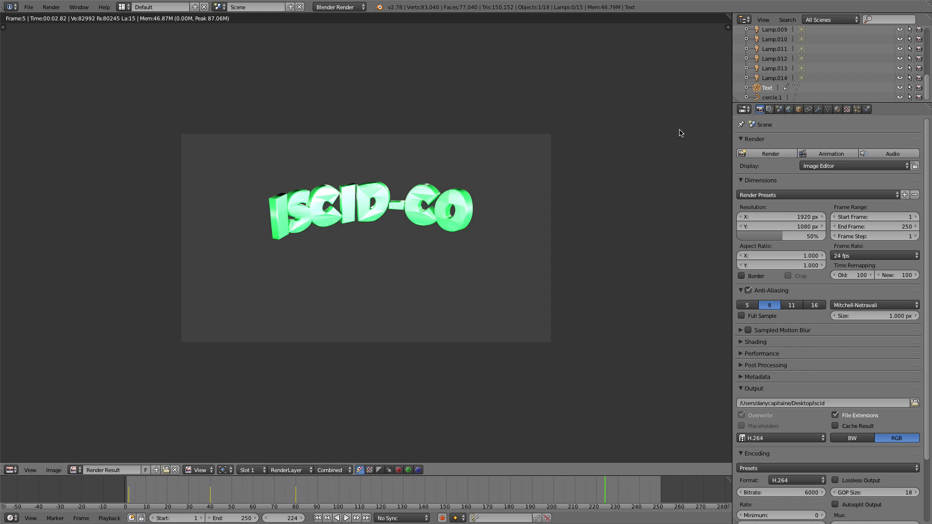
# - Return from the render result to the 3D View and add a mesh plane to the scene
pyautogui.click(11, 470)
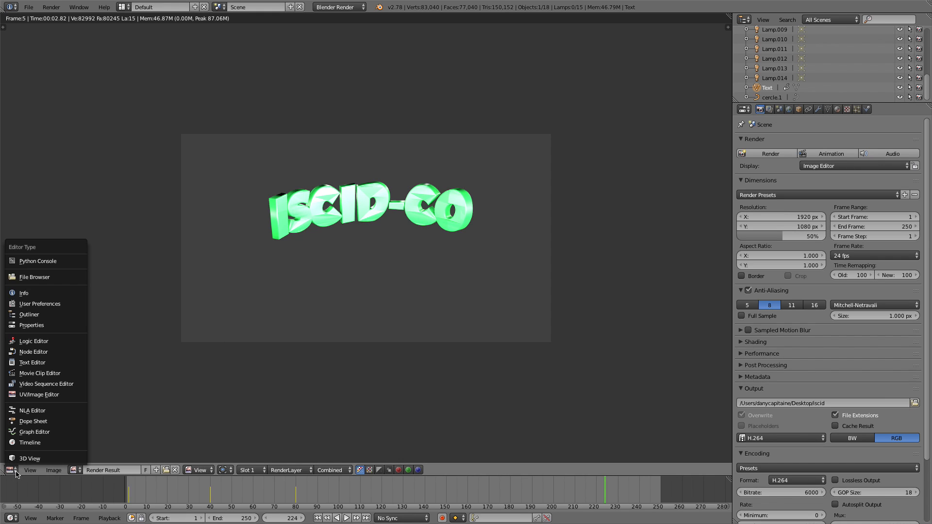
pyautogui.click(29, 458)
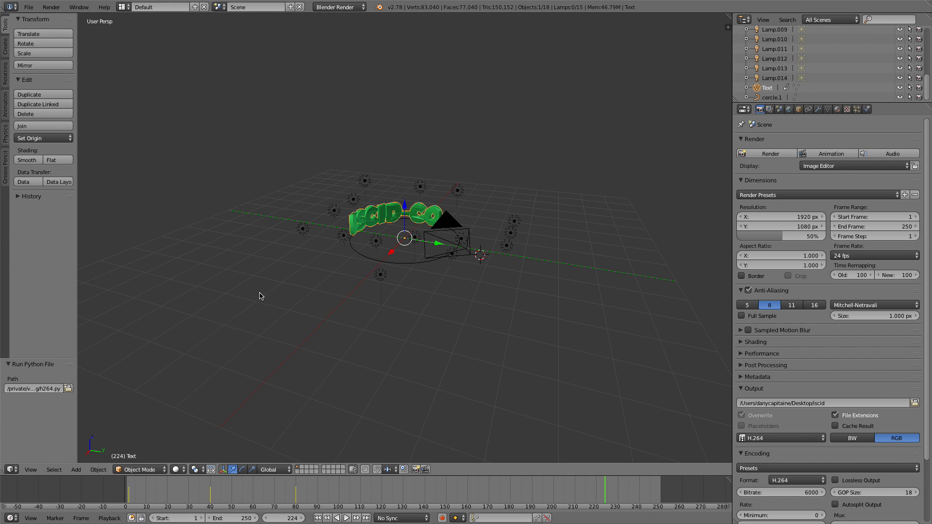
pyautogui.click(71, 473)
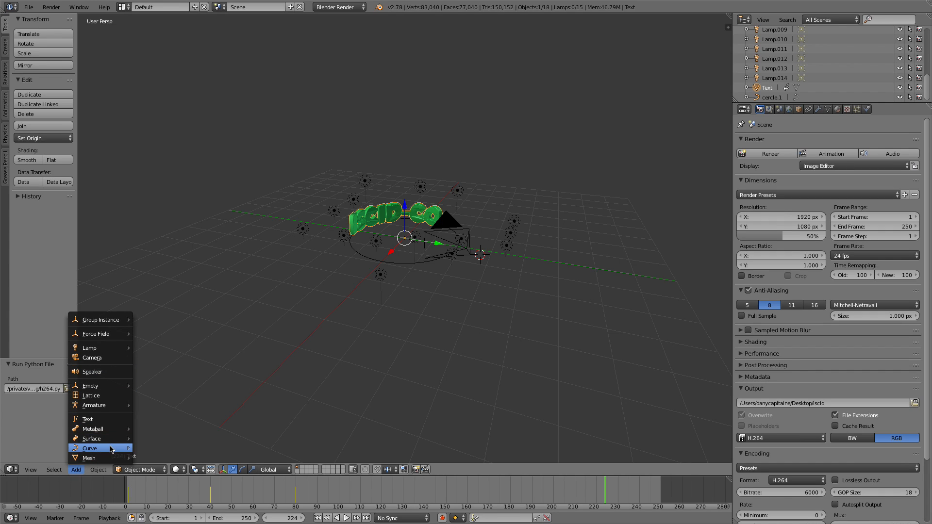
pyautogui.moveTo(111, 457)
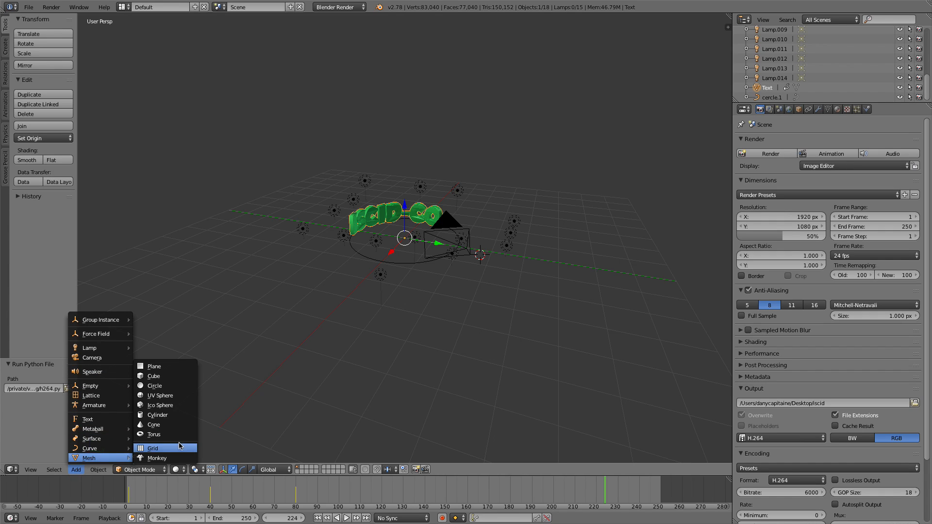
pyautogui.click(165, 366)
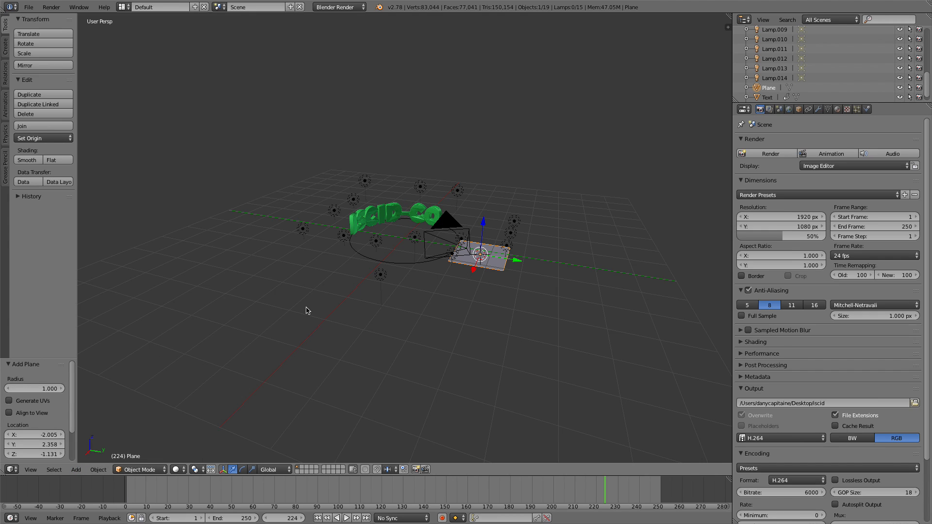
# - Try scaling the plane up about 6 times from the top view, and undo the scaling
pyautogui.press('KP_7')
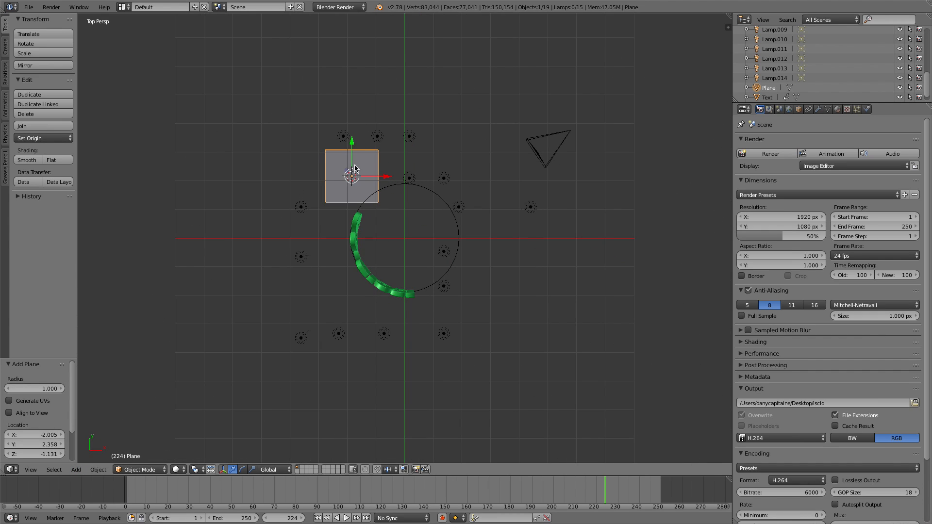
pyautogui.press('s')
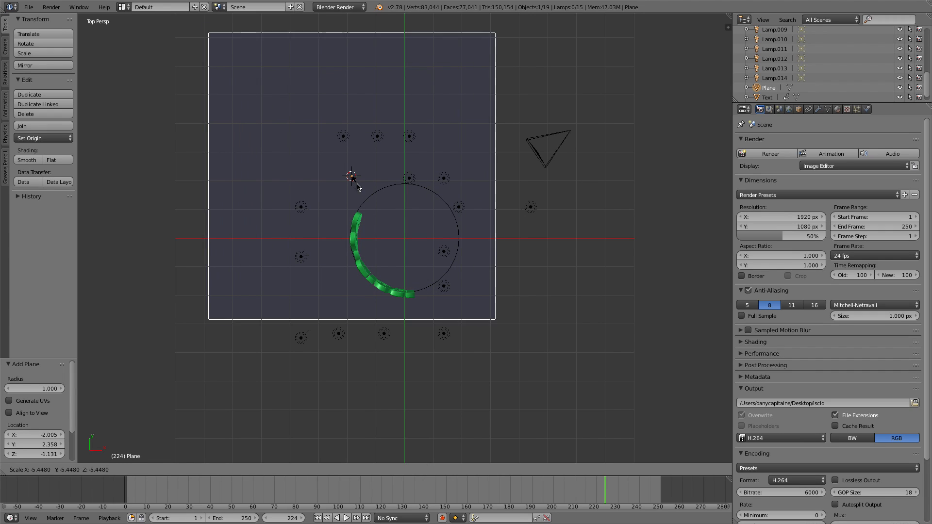
pyautogui.click(358, 187)
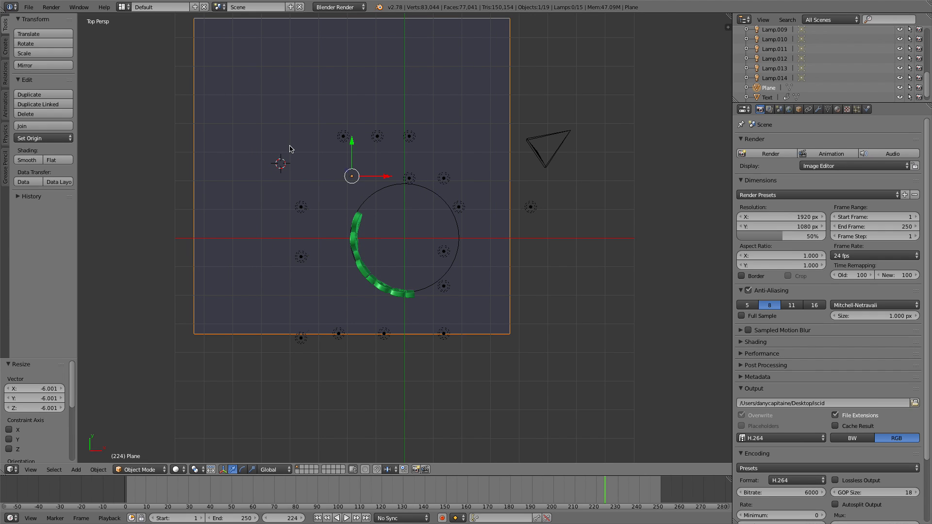
pyautogui.click(456, 409)
pyautogui.hotkey('ctrl', 'z')
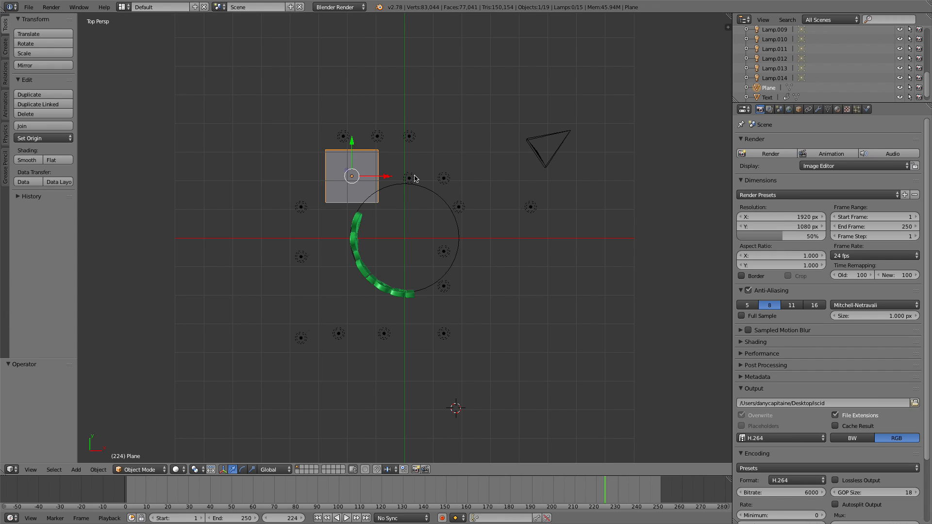
# - Show the plane's transform properties and set its location to X 0, Y 0 and Z 0
pyautogui.press('n')
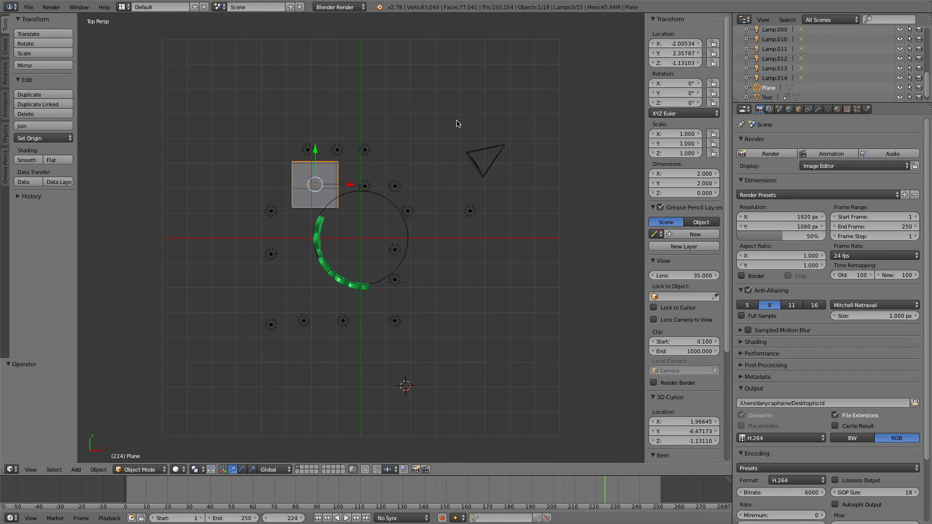
pyautogui.click(669, 44)
pyautogui.write('0')
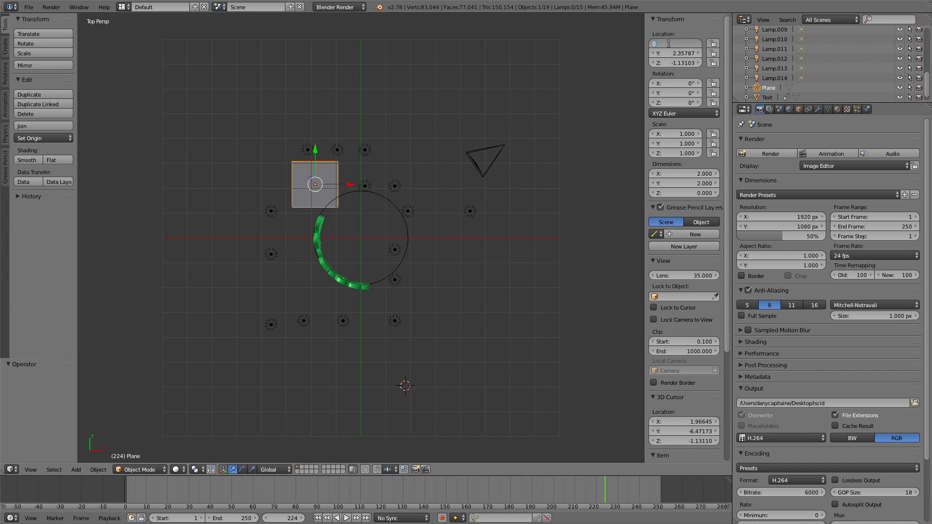
pyautogui.press('Tab')
pyautogui.write('0')
pyautogui.press('Tab')
pyautogui.write('0')
pyautogui.press('Tab')
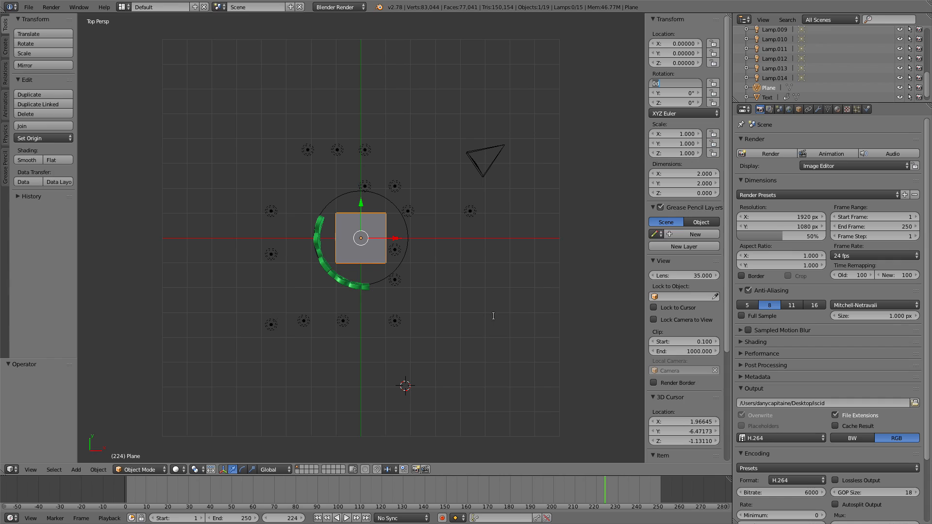
# - Set the plane's X rotation to 0° and scale the plane up uniformly about 2.55 times
pyautogui.write('0')
pyautogui.press('Return')
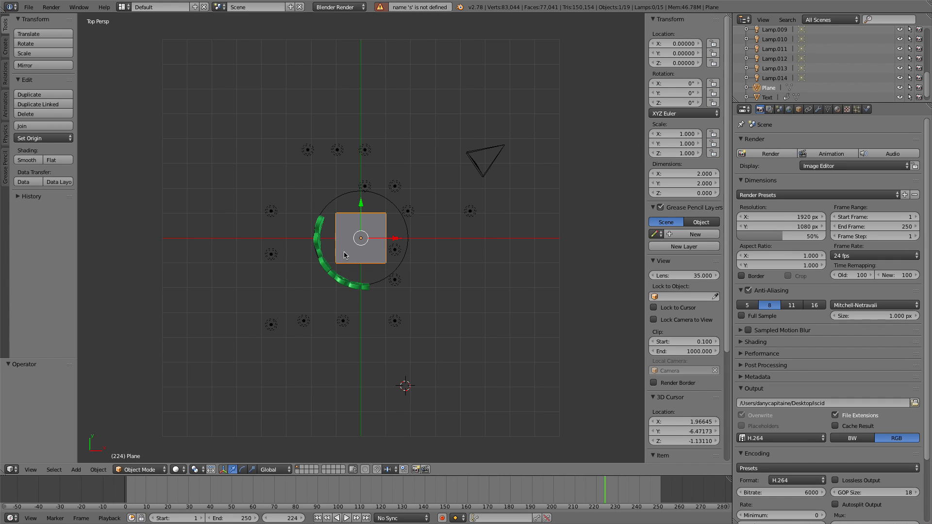
pyautogui.click(363, 254)
pyautogui.press('s')
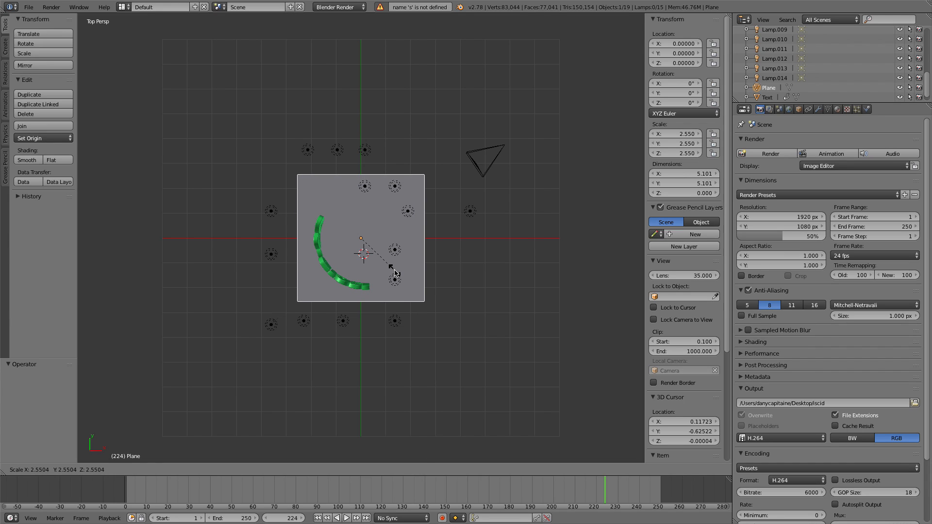
pyautogui.click(394, 273)
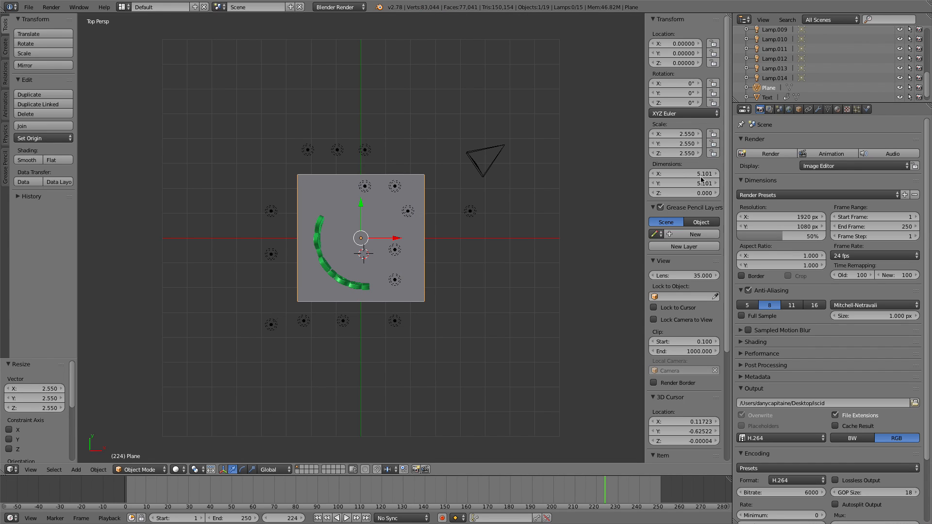
# - Test-render the current frame, and back in the 3D View enlarge the ground plane about 2.49 times
pyautogui.click(770, 153)
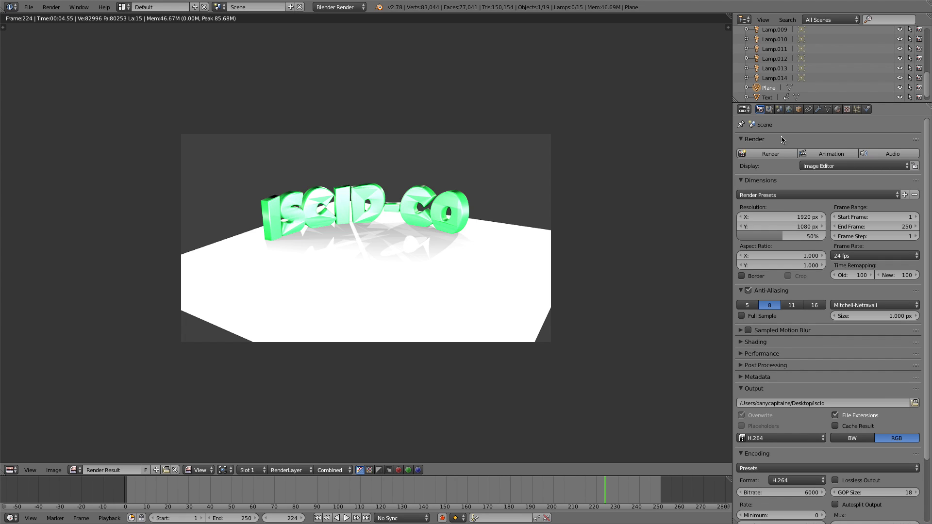
pyautogui.click(11, 470)
pyautogui.click(32, 455)
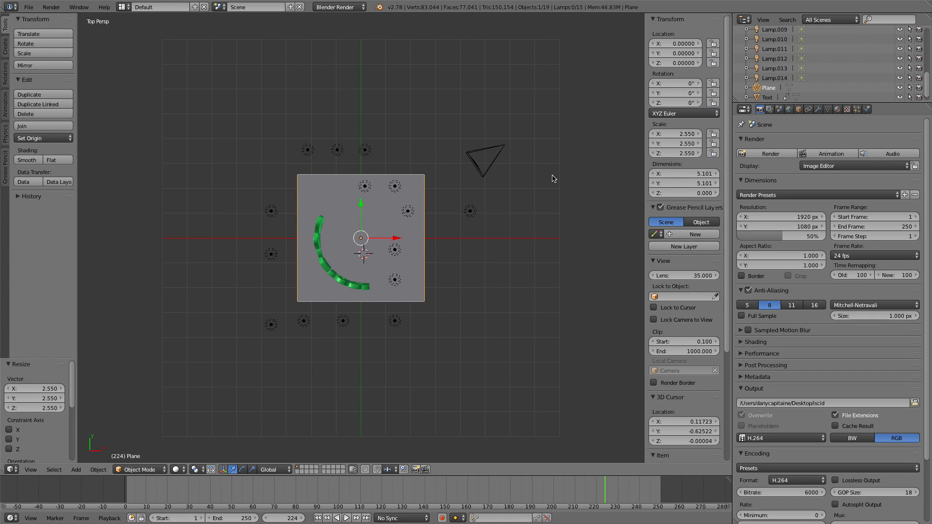
pyautogui.press('s')
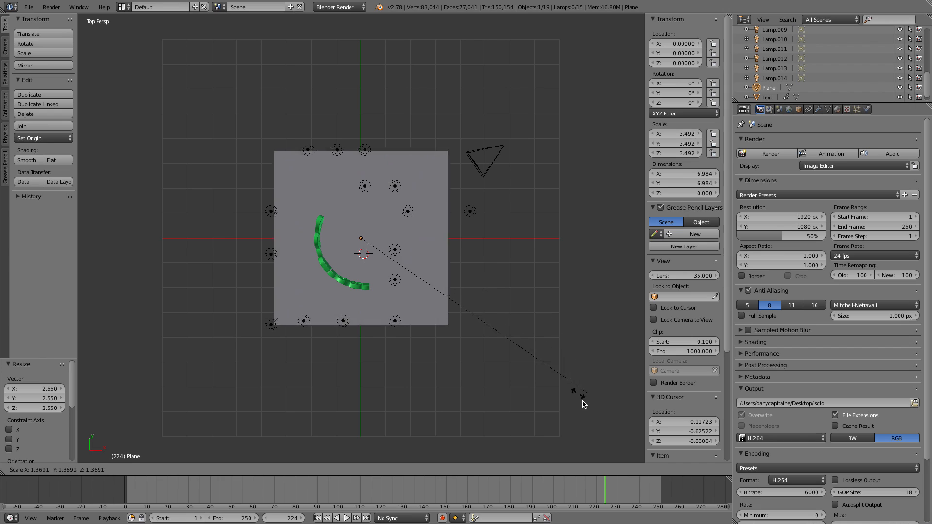
pyautogui.click(171, 114)
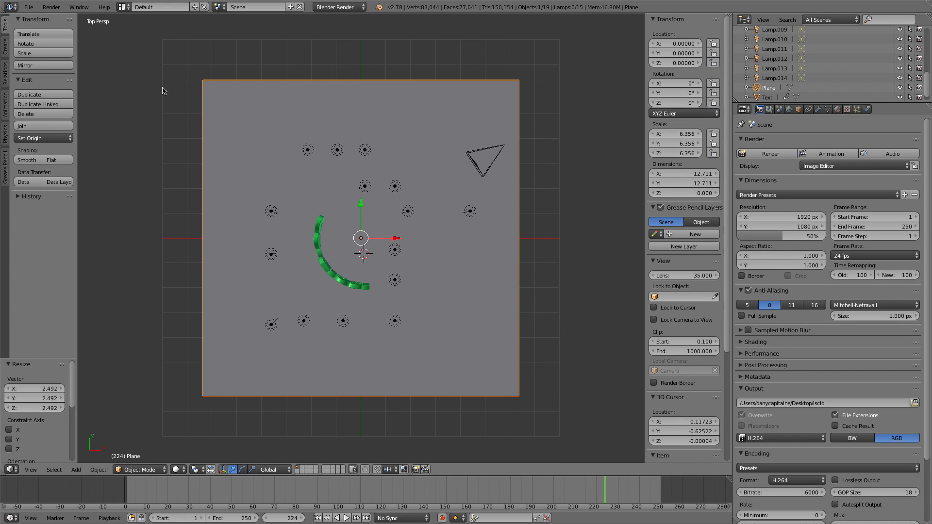
# - Check the larger ground plane in a still render, and scale it up about 1.5 times in the 3D View
pyautogui.click(768, 155)
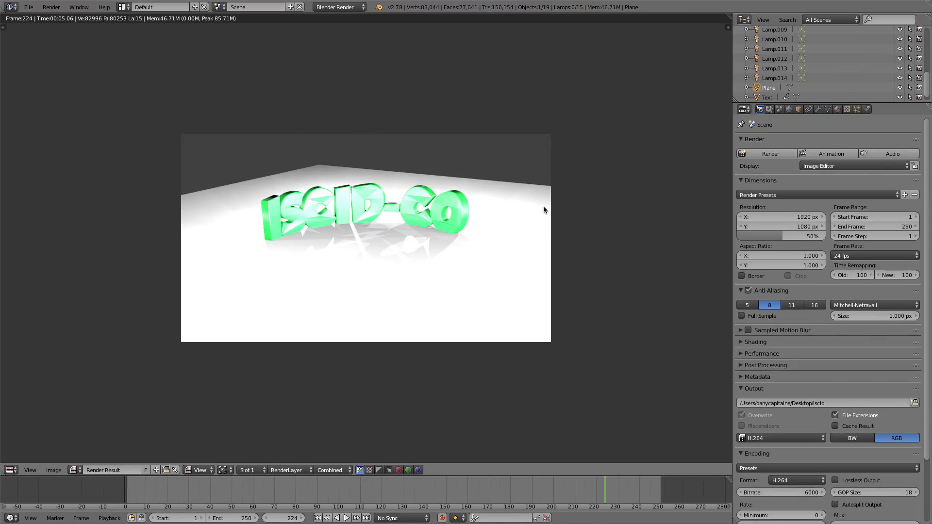
pyautogui.click(11, 470)
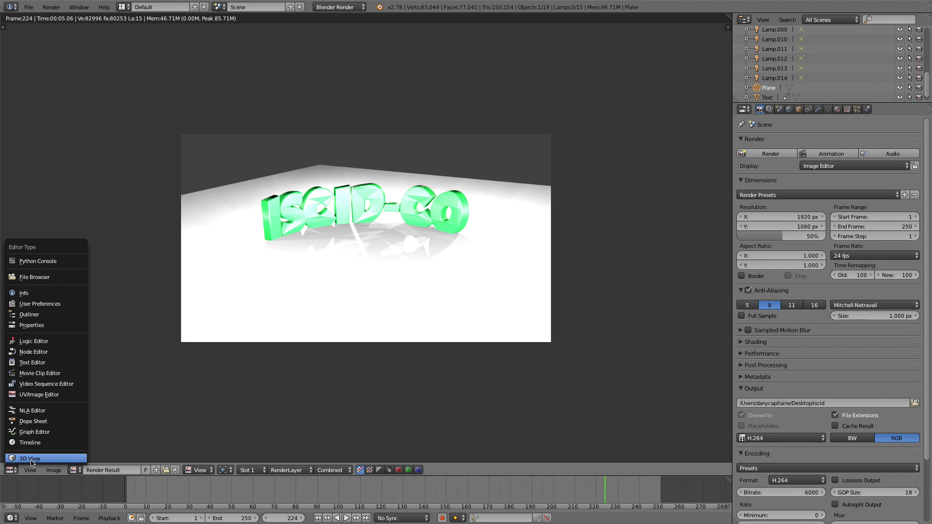
pyautogui.click(30, 459)
pyautogui.moveTo(591, 243); pyautogui.dragTo(585, 388, button='middle')
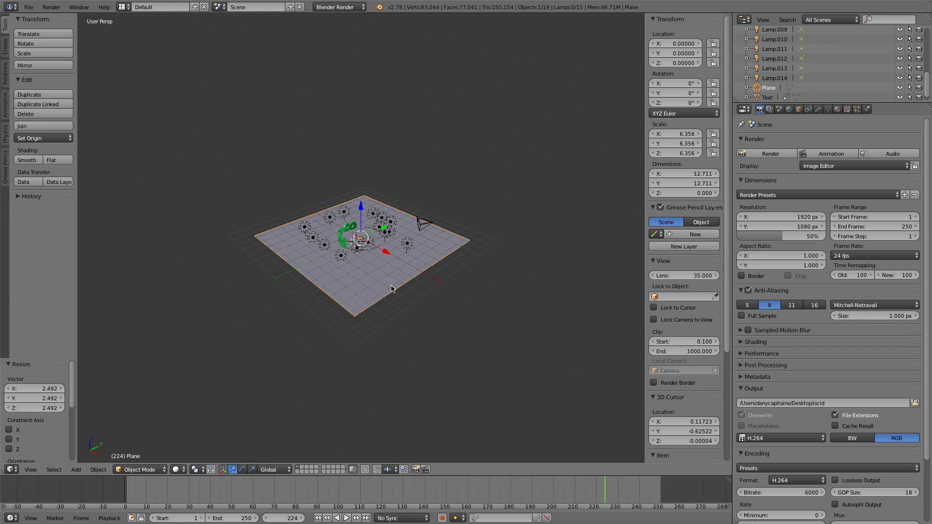
pyautogui.press('s')
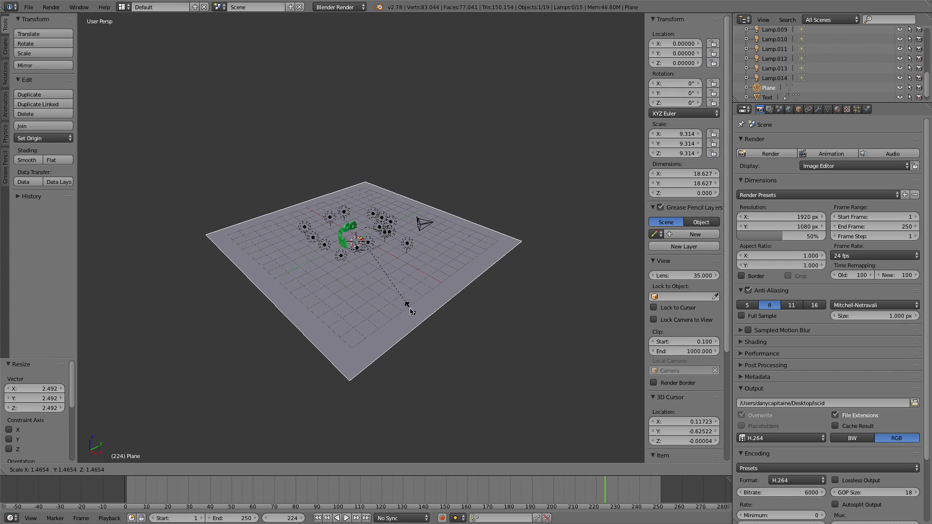
pyautogui.click(412, 313)
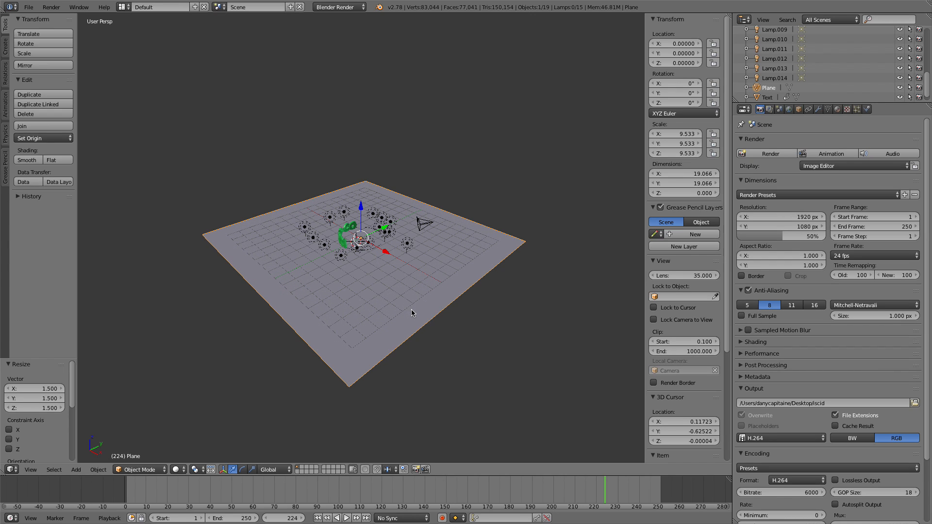
# - Render the current frame as a final check, and start rendering the full animation
pyautogui.click(770, 154)
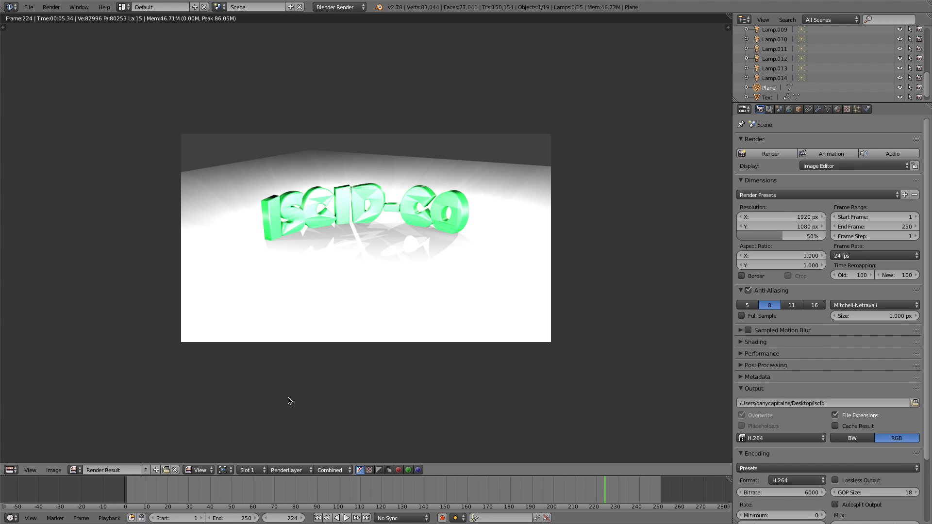
pyautogui.click(831, 154)
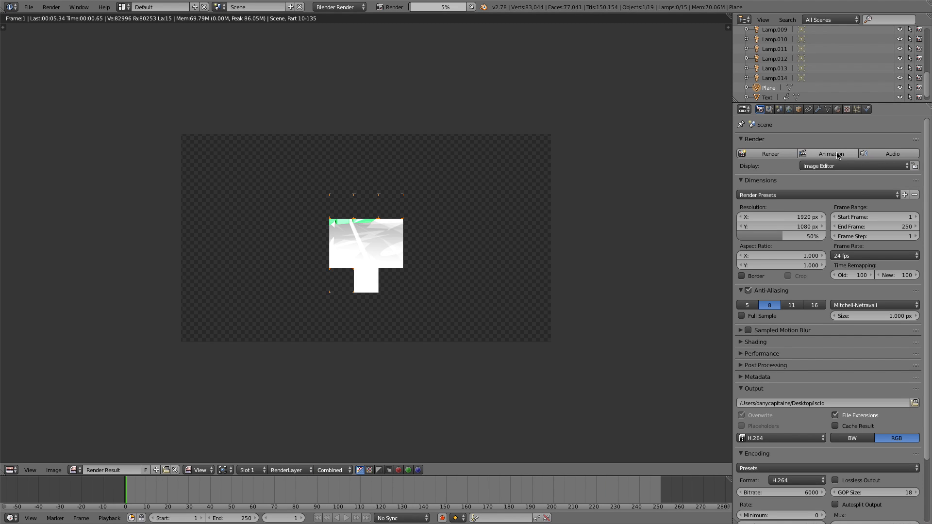